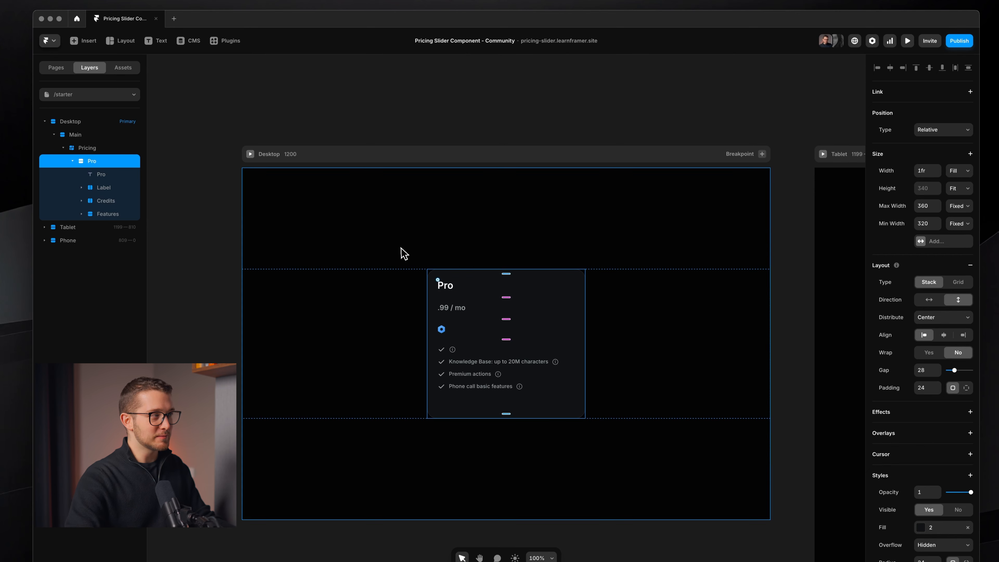
Step: Open the /tutorial page and try the Pro plan's price slider on the finished live pricing page
left_click(63, 70)
left_click(84, 148)
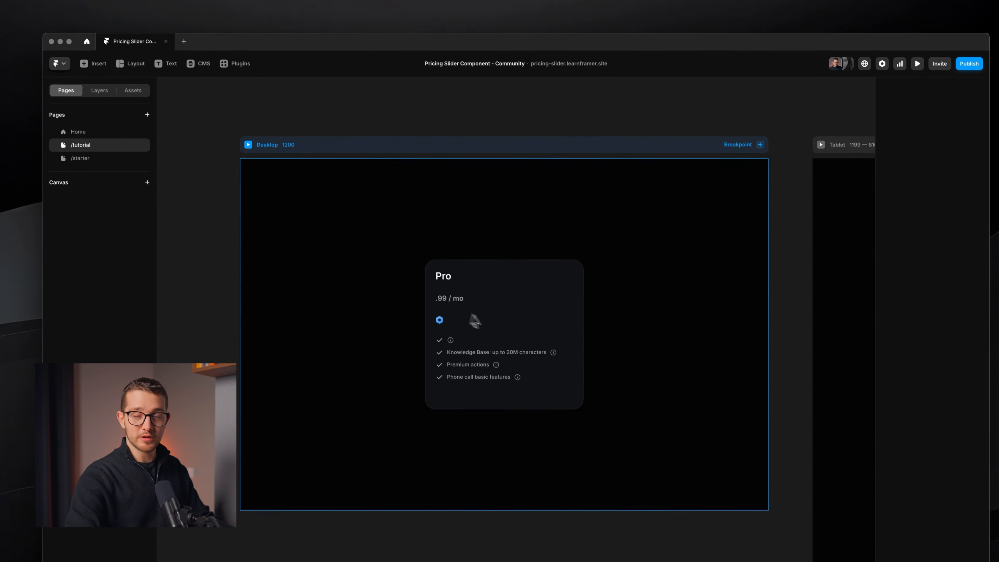
left_click(492, 315)
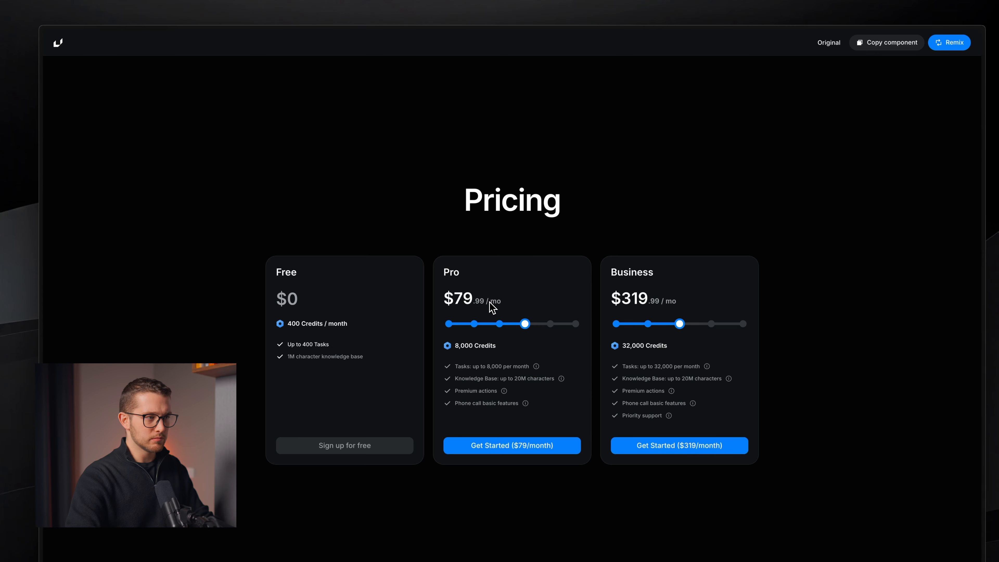
left_click_drag(529, 325, 491, 327)
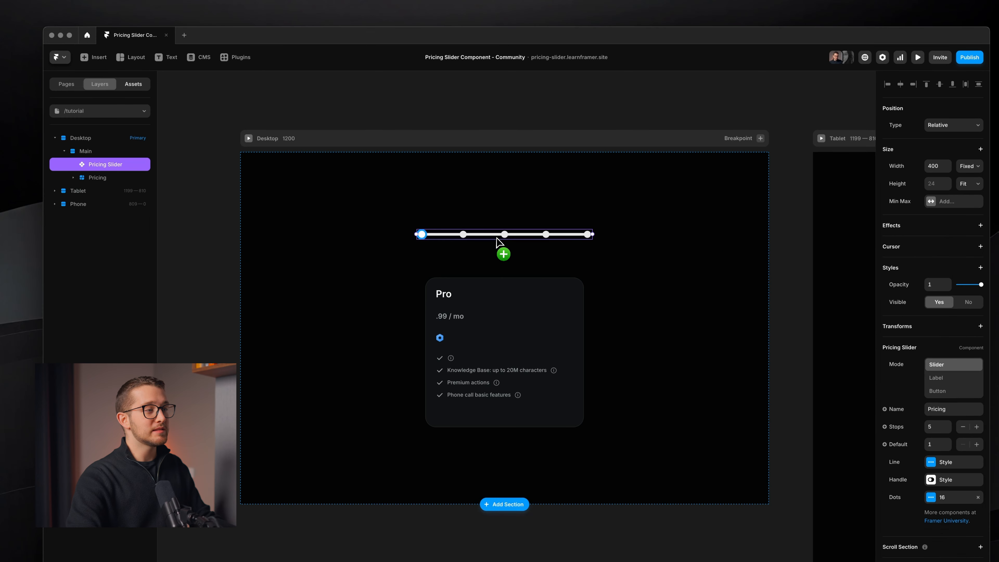
Step: Examine the Pricing Slider component on the canvas and its Slider, Label and Button modes
scroll(498, 241, "up", 3)
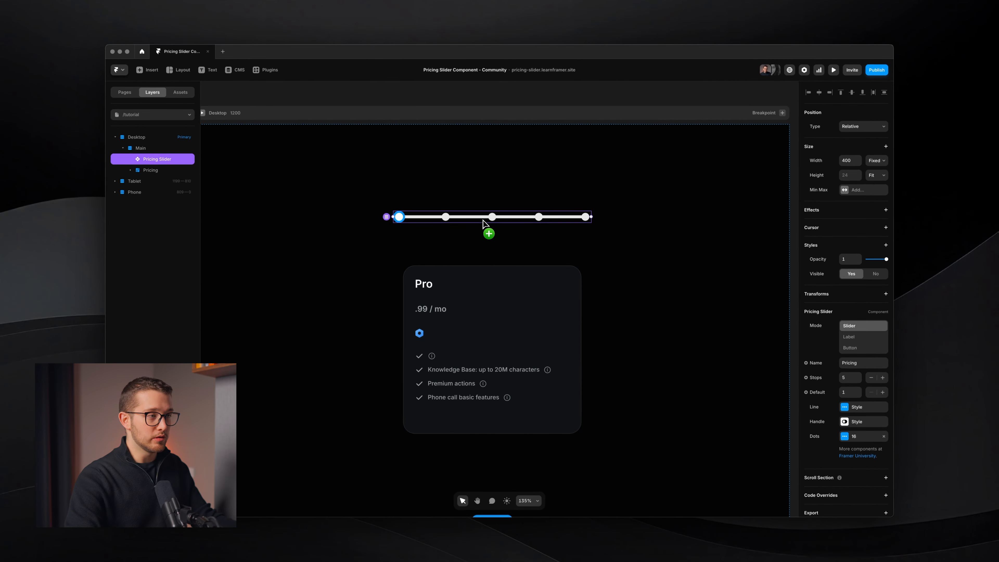
scroll(484, 223, "up", 1)
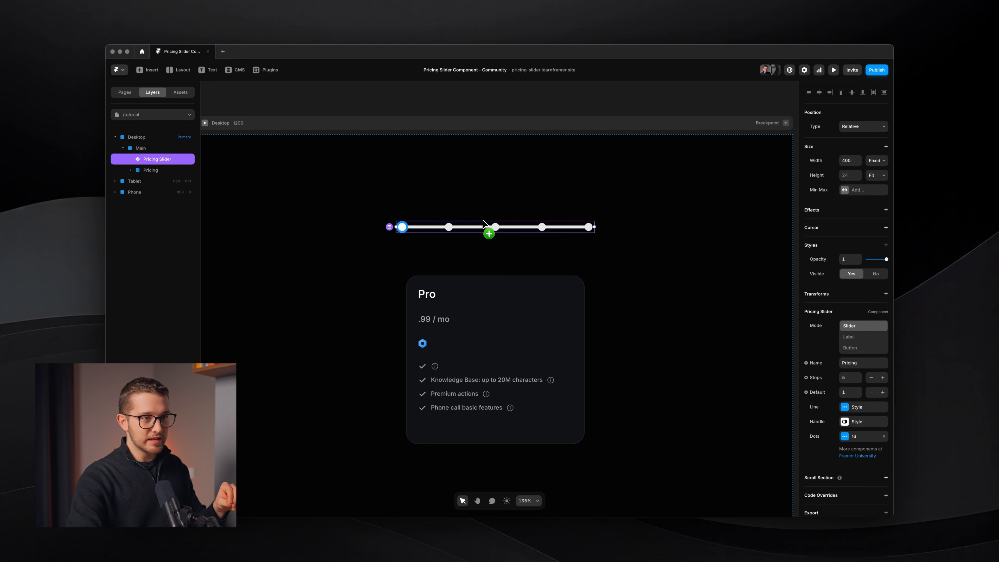
scroll(860, 357, "down", 2)
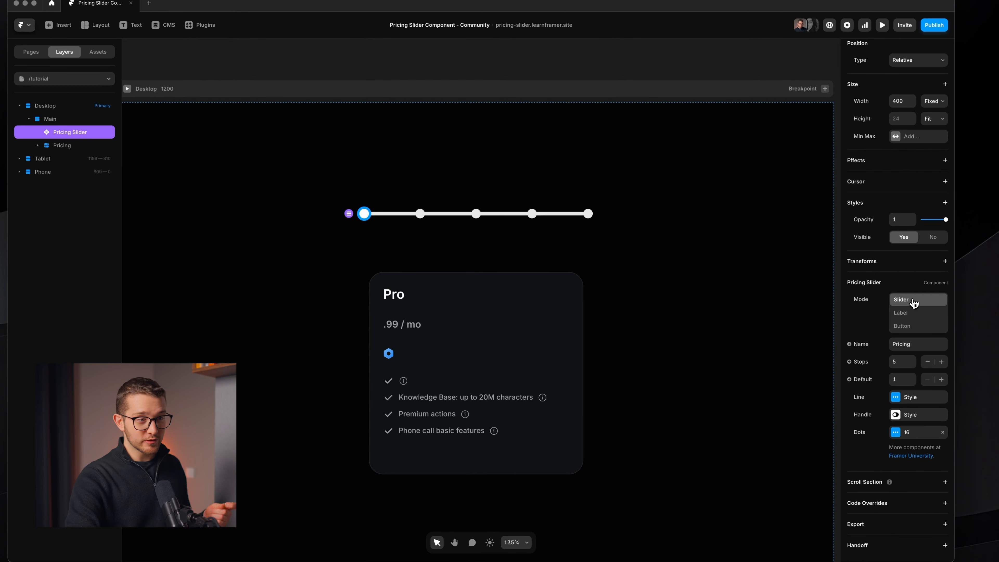
left_click(903, 313)
left_click(912, 326)
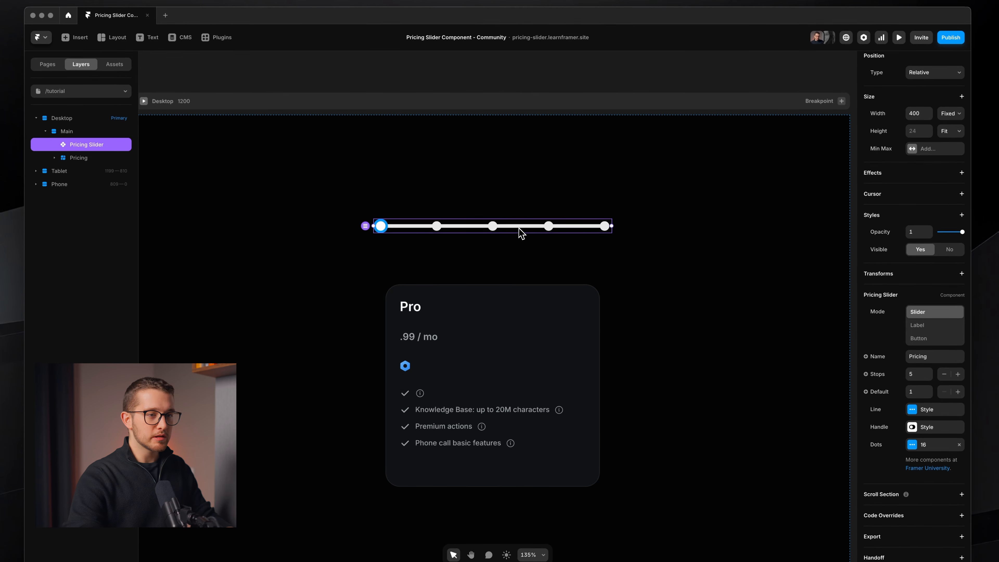
Step: Move the Pricing Slider from the page's main stack into the Pro card
key("Delete")
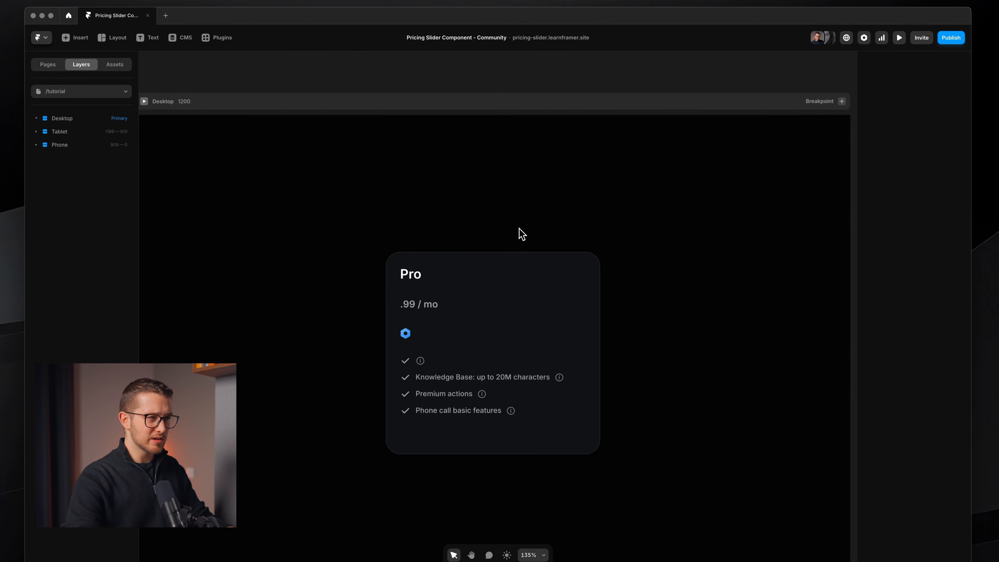
left_click(512, 299)
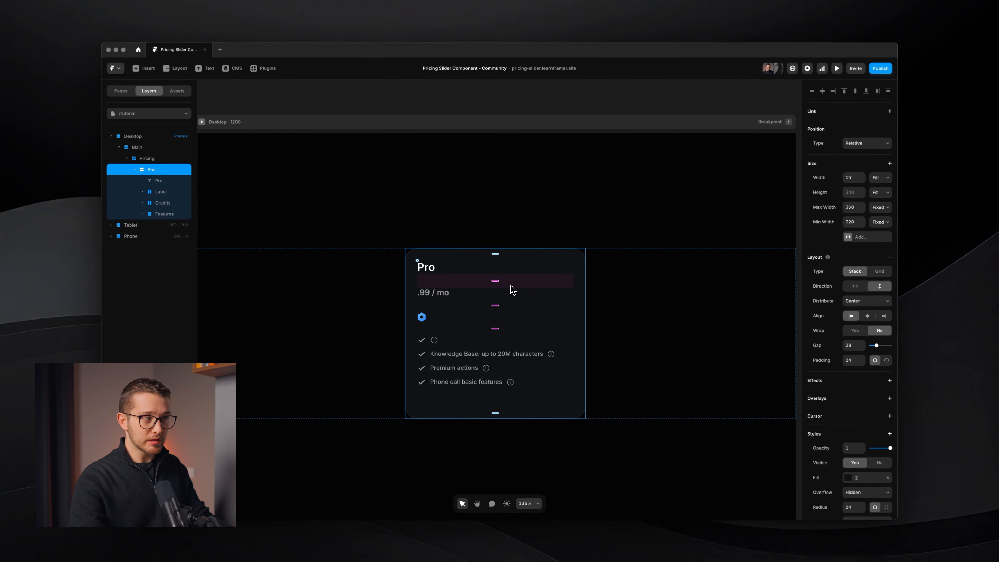
key("ctrl+v")
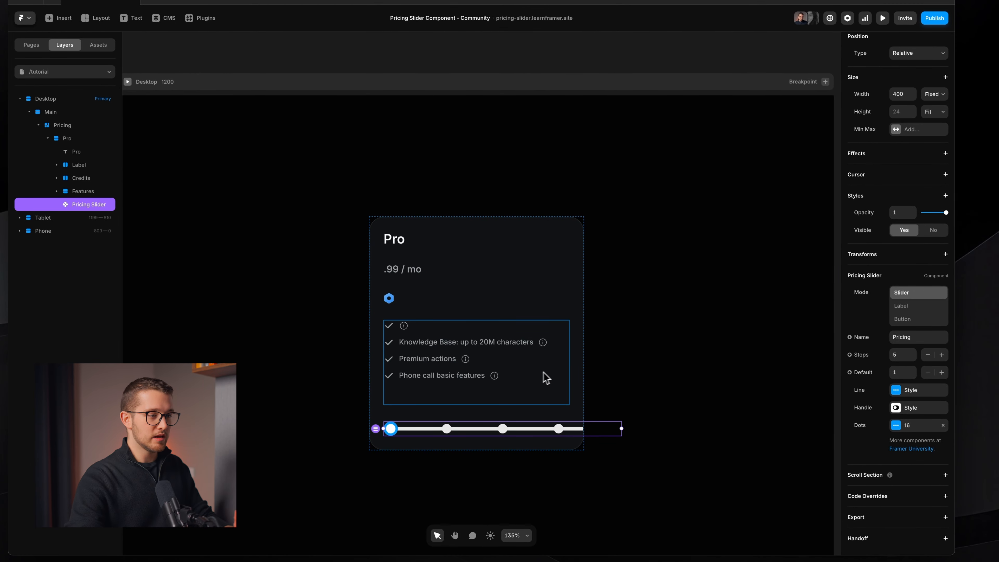
Step: Set the Pricing Slider's width to Fill and reorder it between the price label and the credits row
left_click(933, 94)
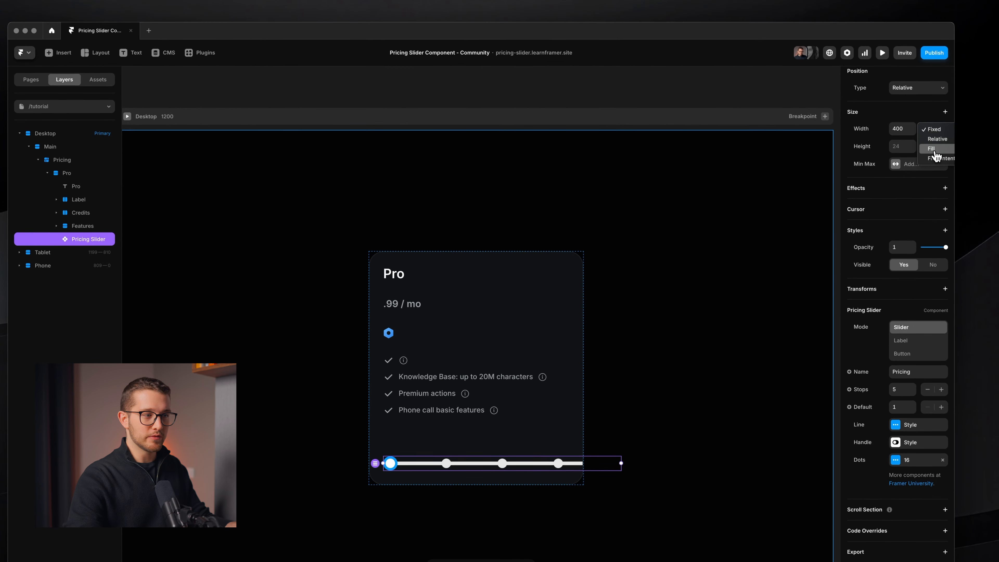
left_click(935, 151)
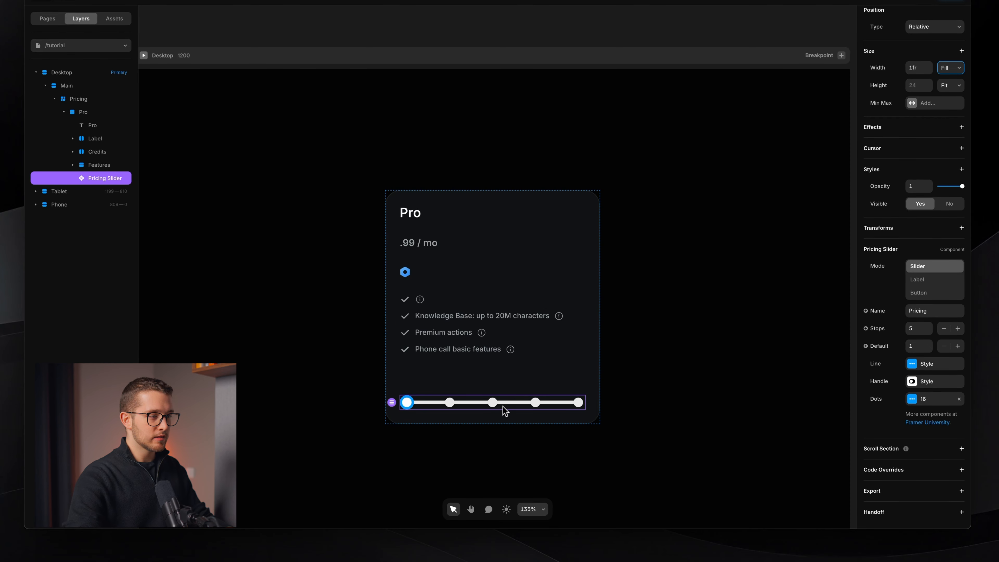
key("Up")
key("Up")
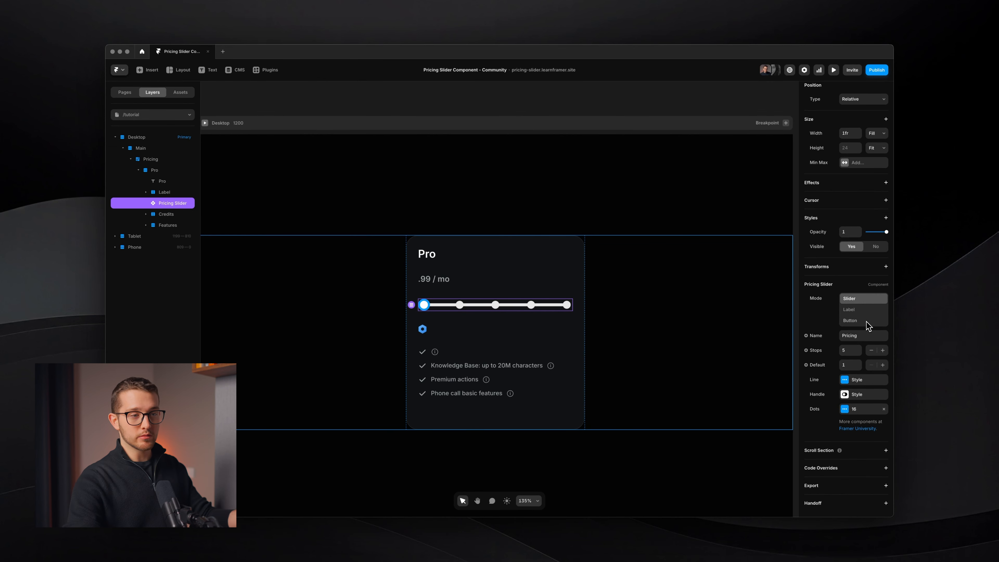
Step: Try the Pricing Slider with 4 stops and restore it to 5
left_click(857, 352)
left_click(858, 352)
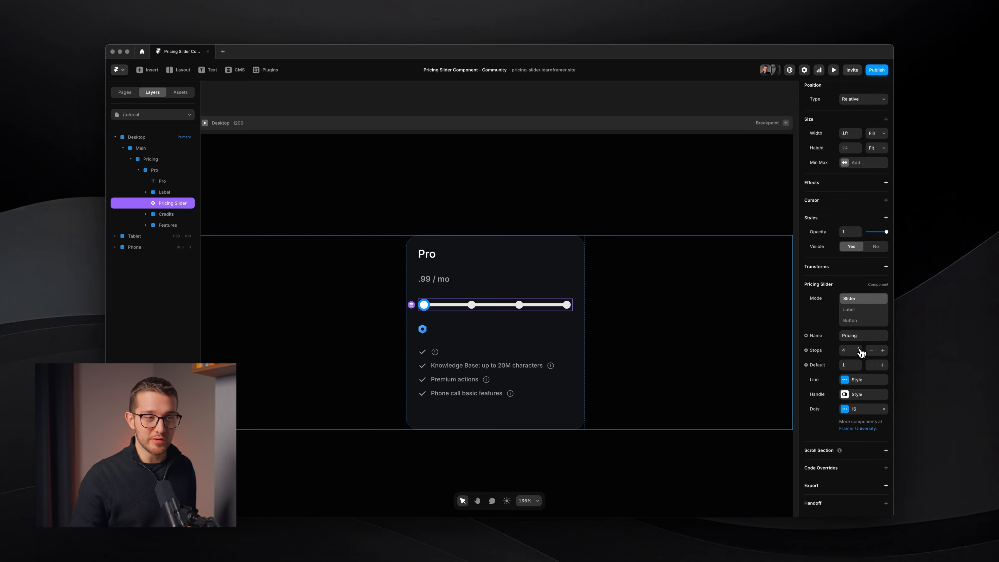
left_click(859, 349)
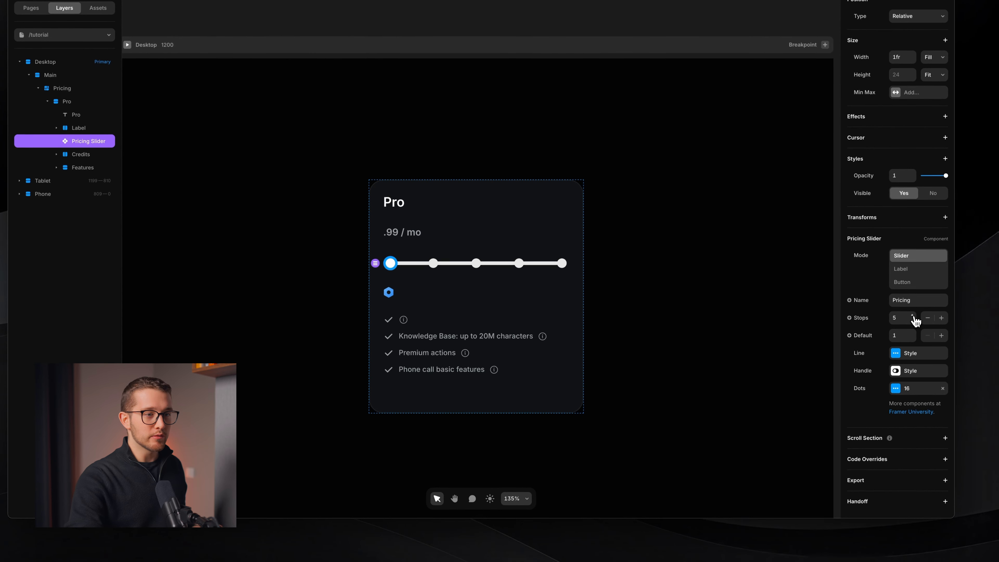
Step: Try default stops 2 and 3 on the Pricing Slider and set the default back to 1
left_click(913, 334)
left_click(912, 339)
left_click(912, 333)
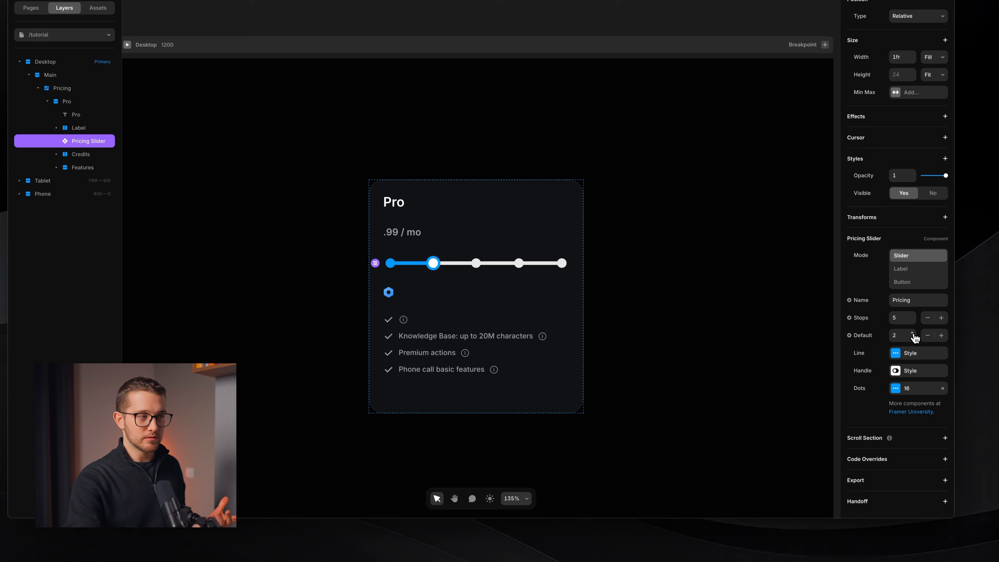
left_click(912, 333)
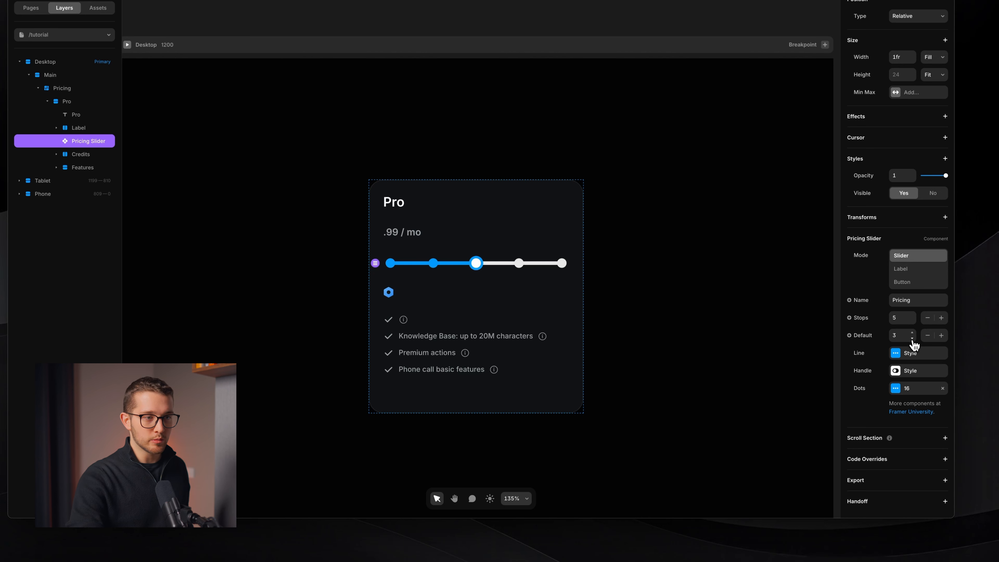
left_click(913, 338)
left_click(912, 339)
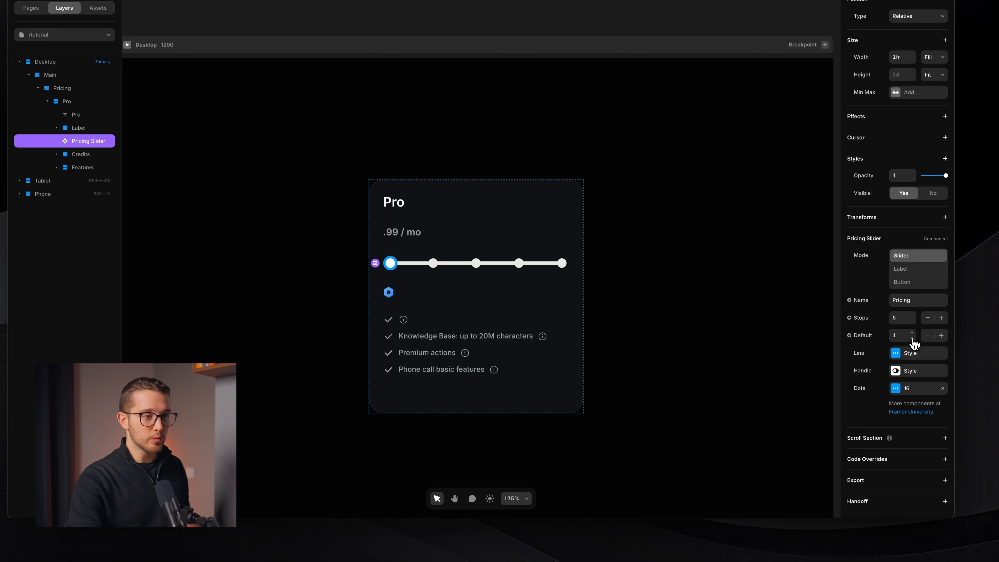
Step: In the slider's Line style, try a height of 4, restore 6, and set the Right Fill to #323739
left_click(911, 354)
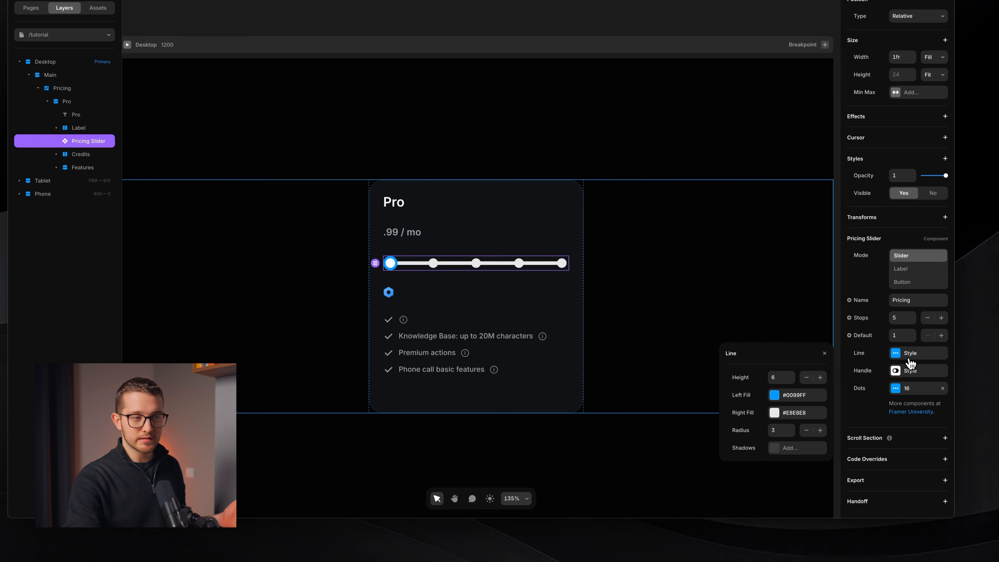
left_click(910, 360)
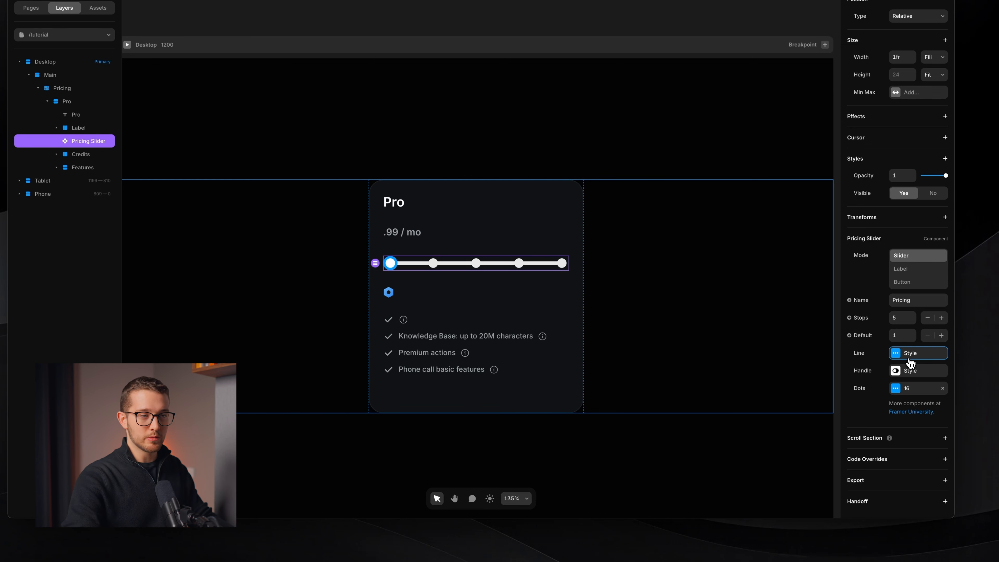
left_click(911, 360)
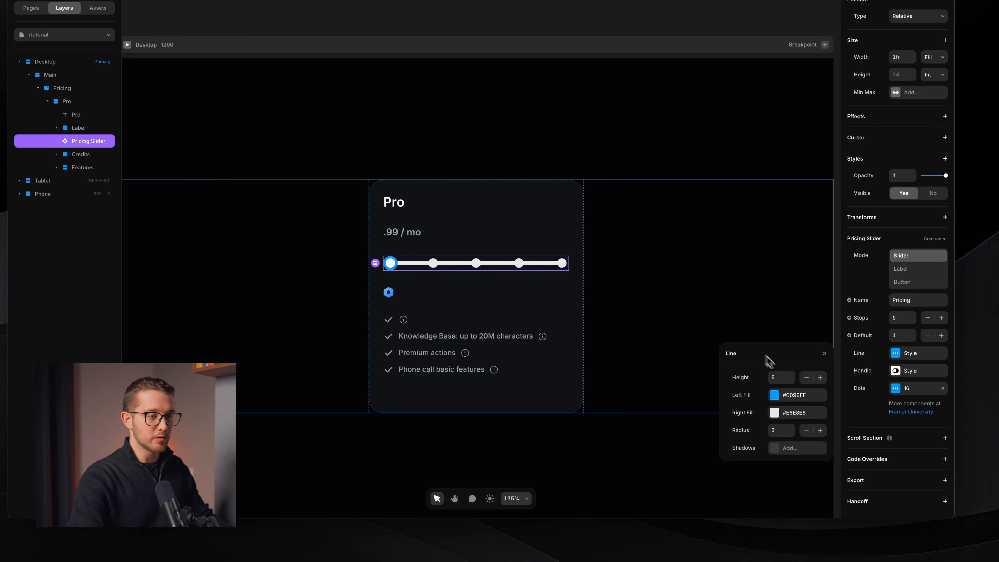
key("Up")
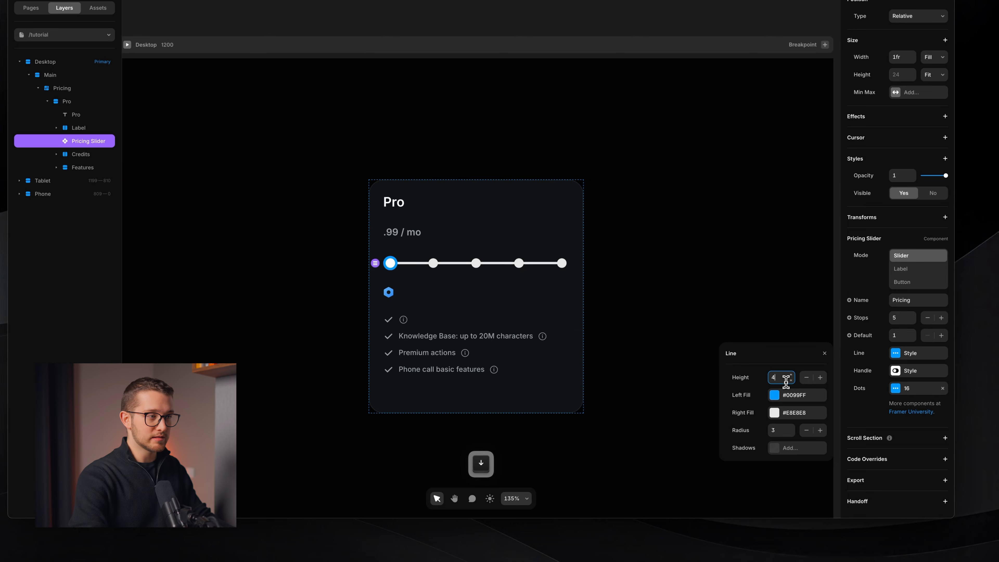
left_click(774, 413)
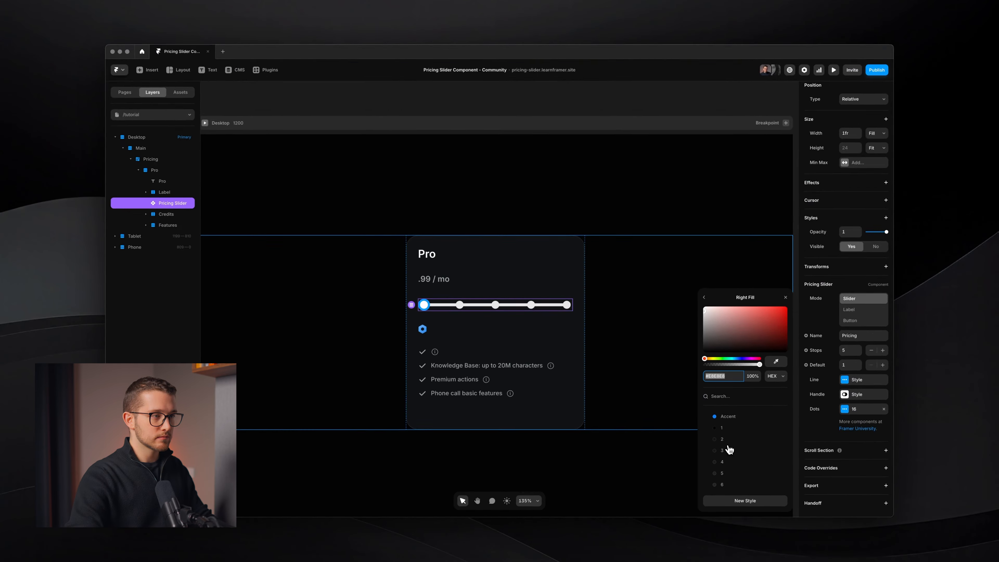
key("Return")
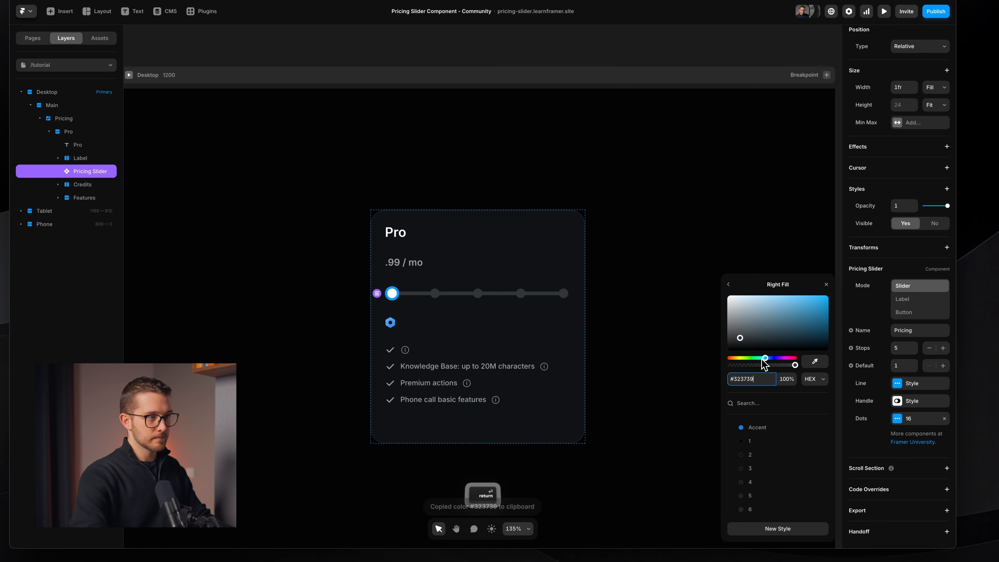
left_click(728, 284)
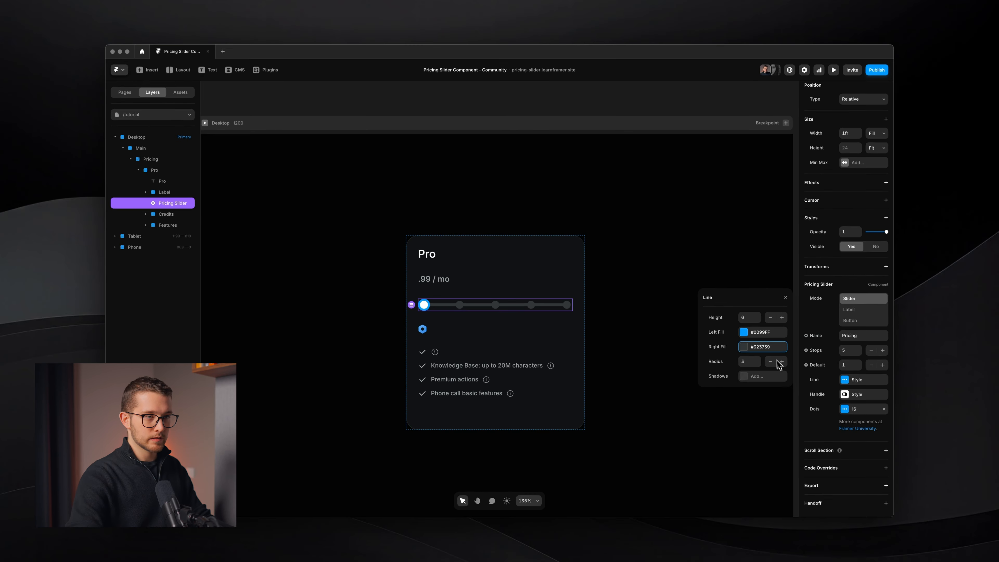
Step: Look at the slider's Dots settings and test dragging the handle in the page preview
left_click(774, 402)
left_click(912, 396)
key("Escape")
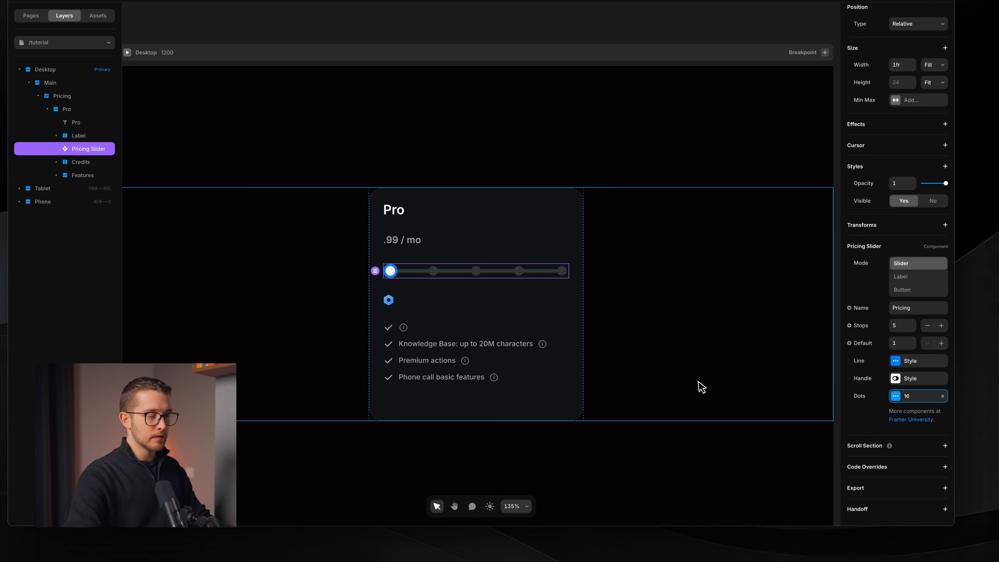
key("super+p")
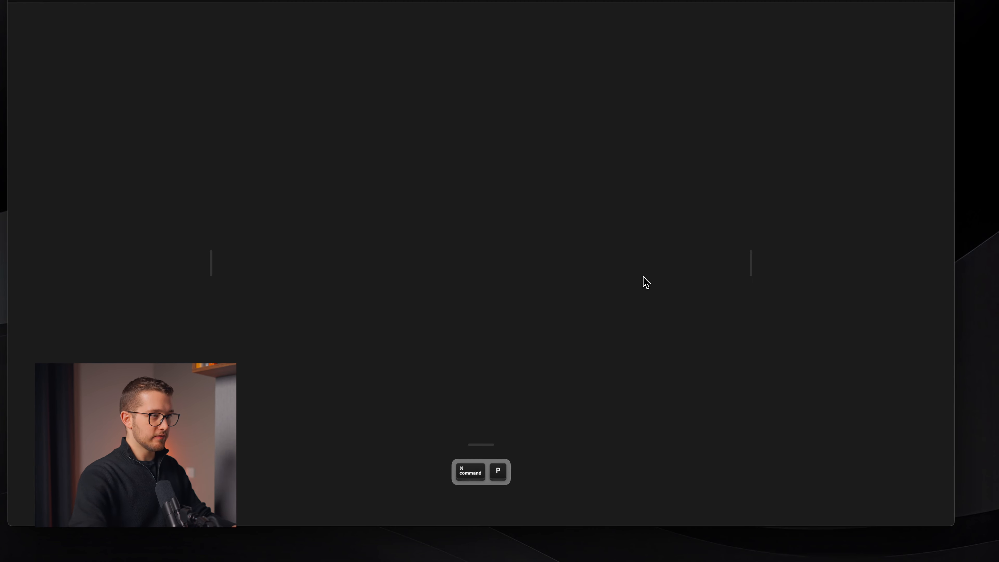
left_click_drag(456, 259, 487, 248)
key("super+p")
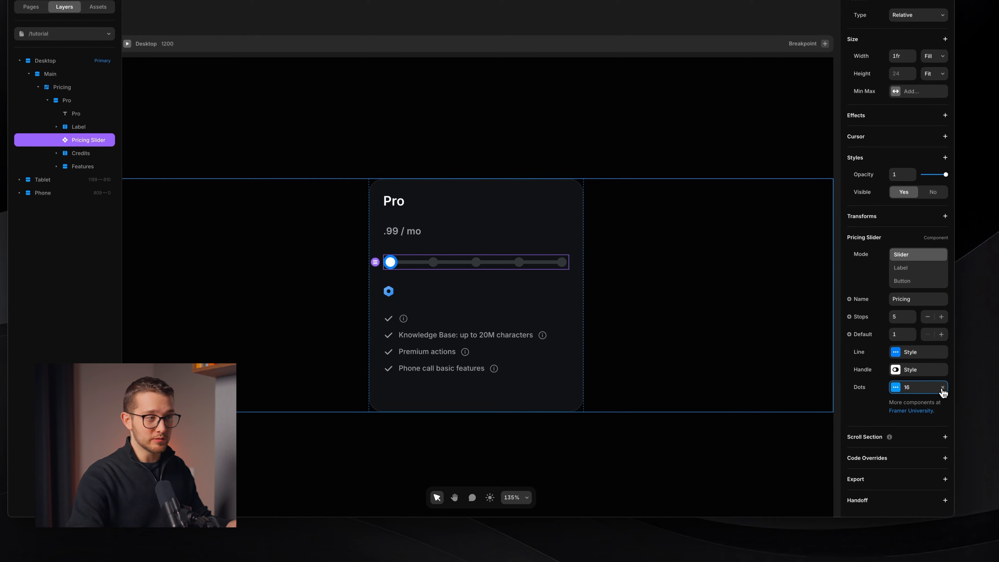
Step: Try the slider without dots by dragging its handle in the preview, and undo the dots' removal
left_click(950, 409)
key("super+p")
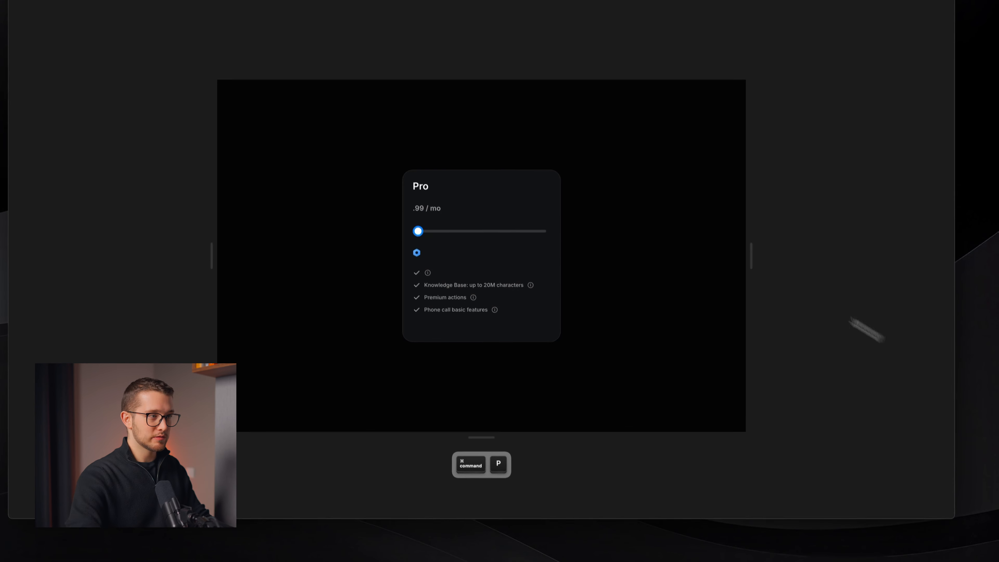
mouse_move(512, 284)
left_mouse_down()
mouse_move(533, 286)
mouse_move(526, 295)
left_mouse_up()
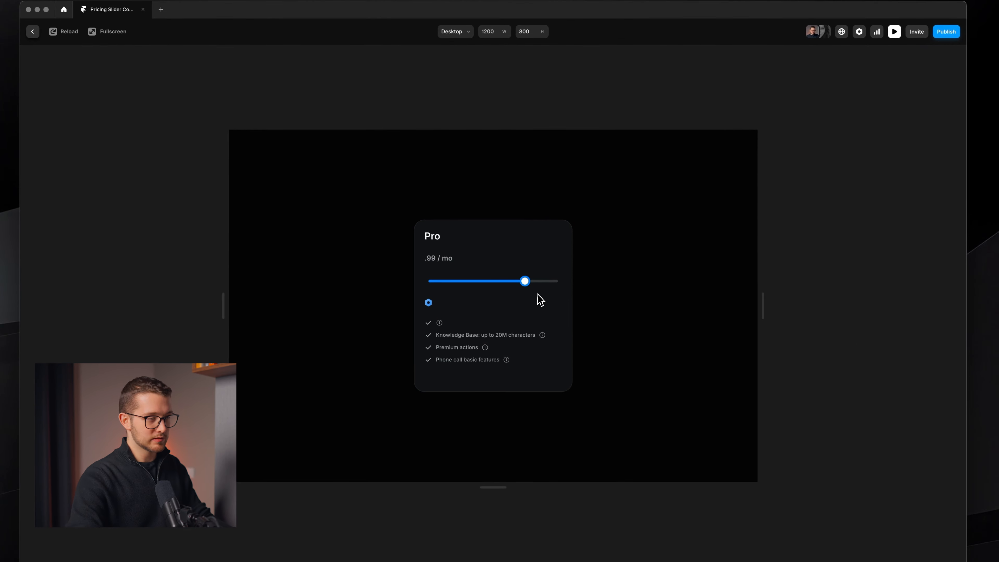
key("Escape")
key("super+z")
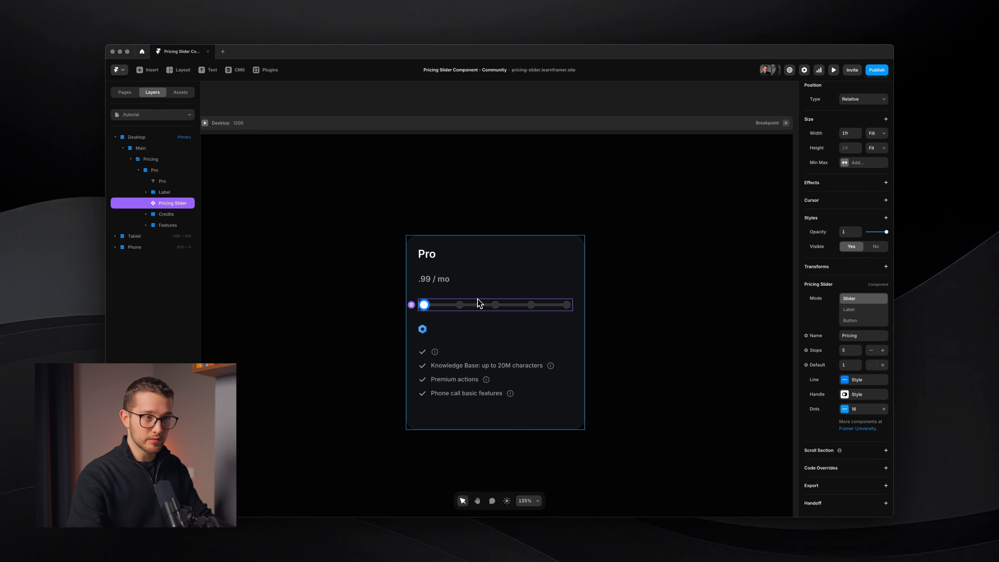
Step: Duplicate the Pricing Slider, place the copy between the Pro heading and the price label, and select it
key("super+d")
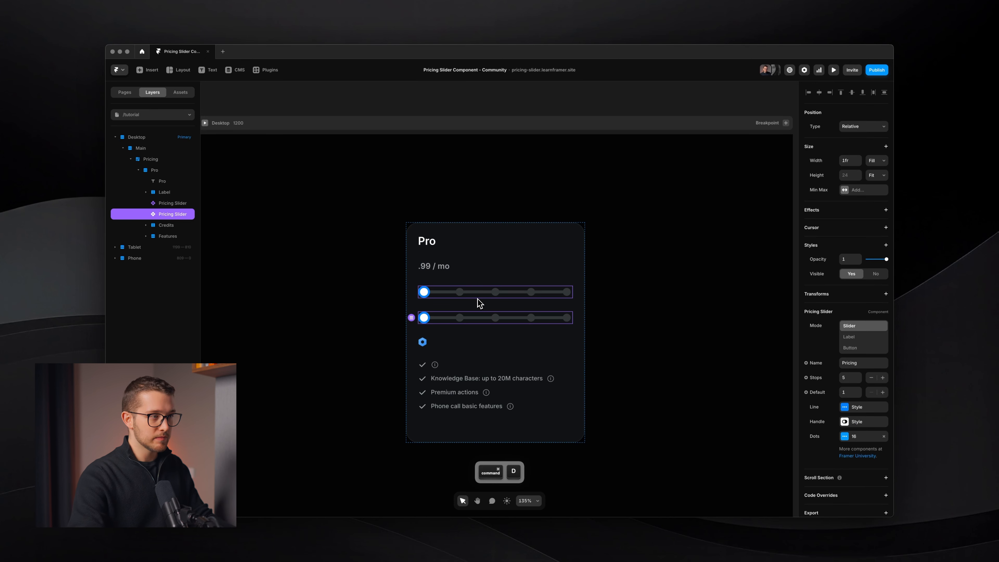
left_click_drag(477, 320, 453, 295)
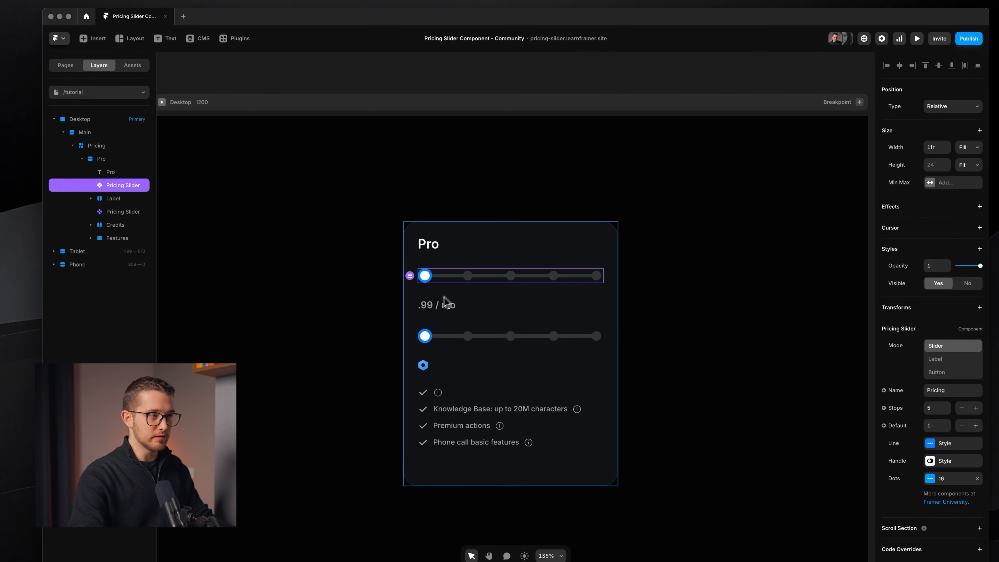
left_click(456, 312)
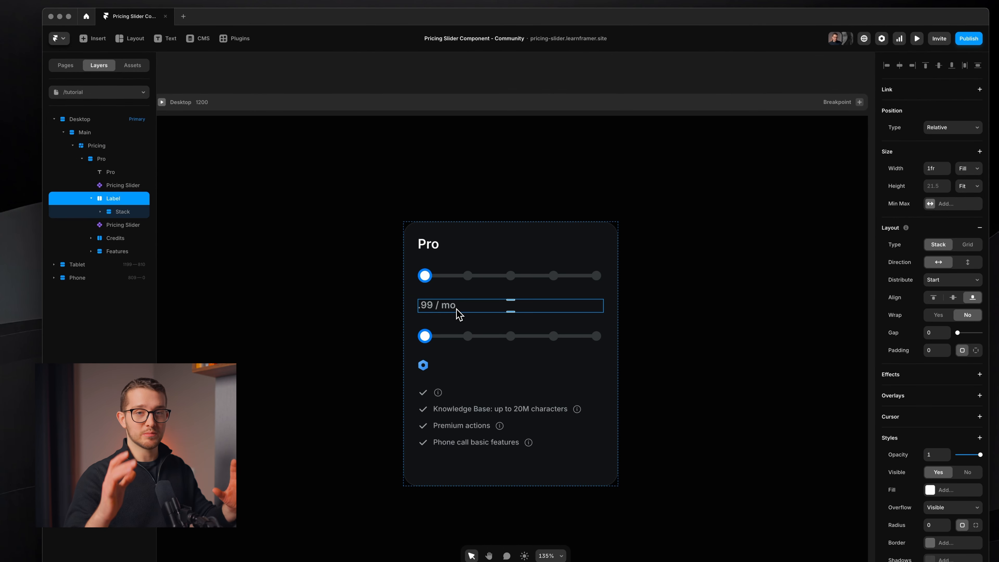
left_click_drag(470, 275, 448, 286)
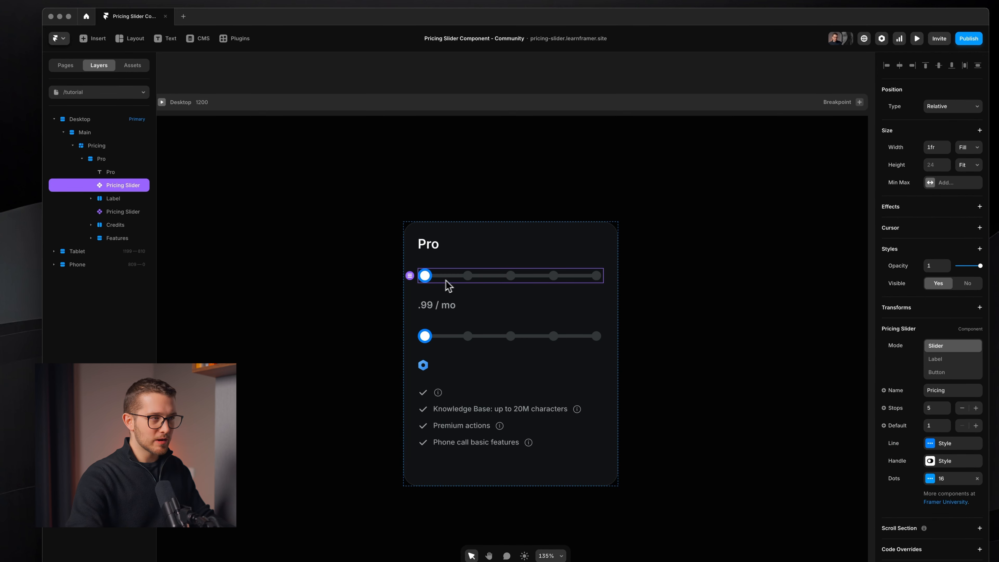
Step: Move the copied Pricing Slider into the Label stack, ahead of the ".99 / mo" text, and switch it to Label mode
key("super+x")
left_click(466, 285, "super")
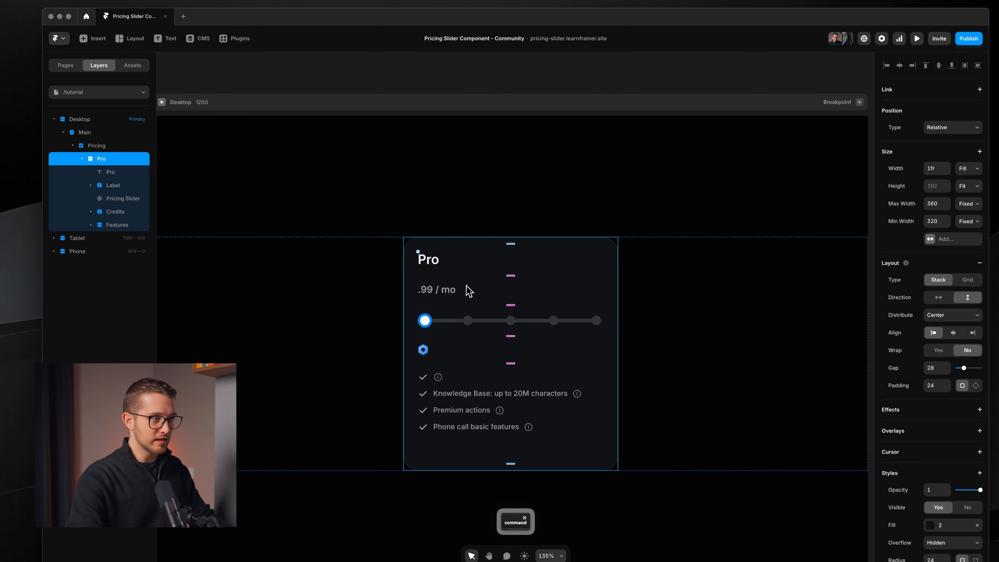
left_click(452, 293, "super")
left_click(132, 189)
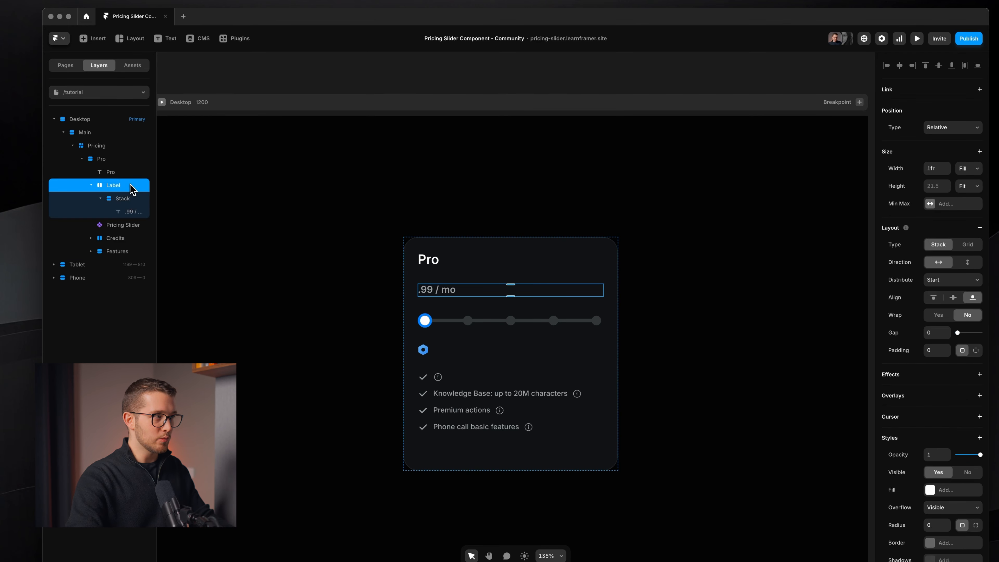
key("super+v")
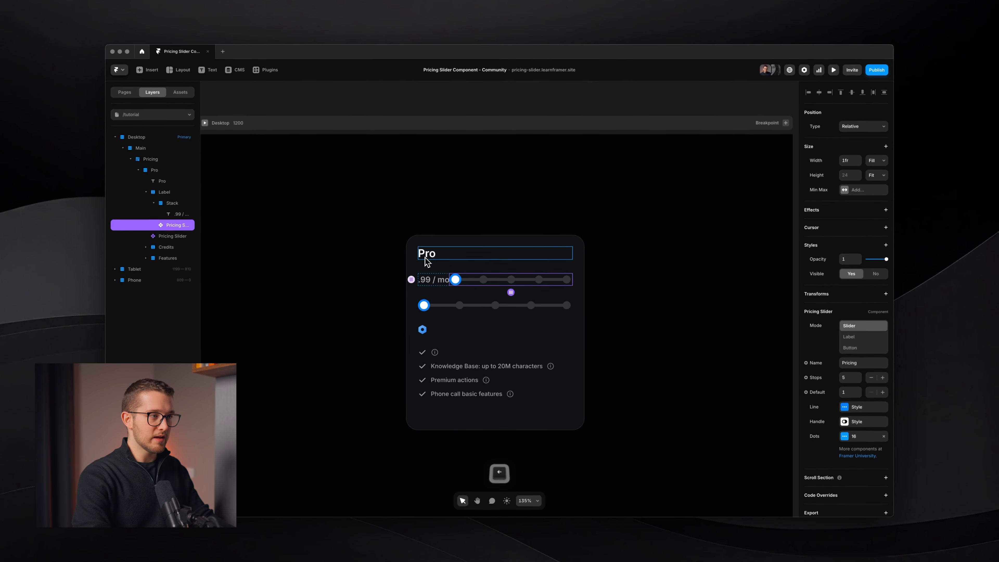
key("Left")
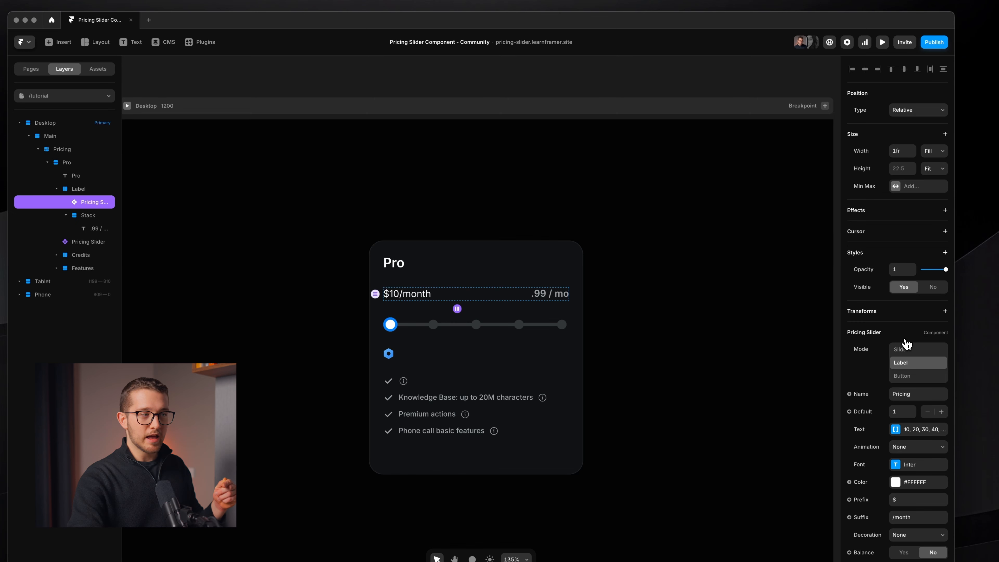
Step: Set the price label component's width to Fit Content so it sits directly beside the ".99 / mo" text
left_click(935, 151)
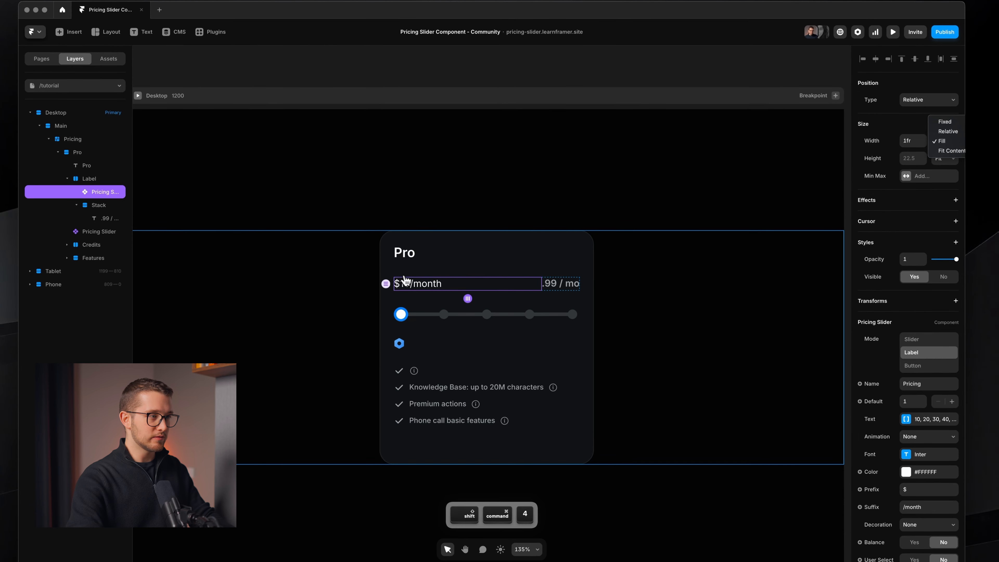
key("shift+super+4")
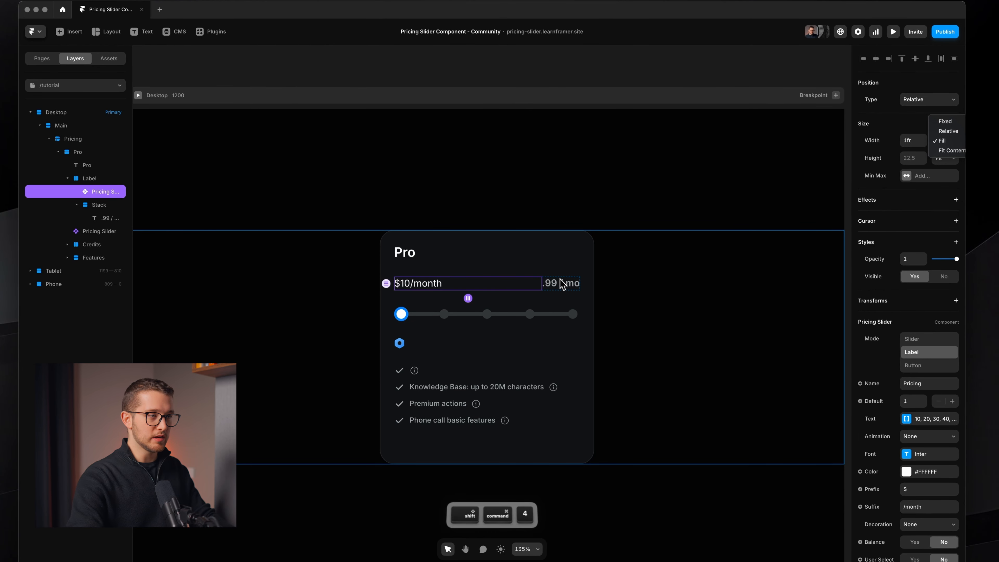
left_click_drag(543, 275, 577, 299)
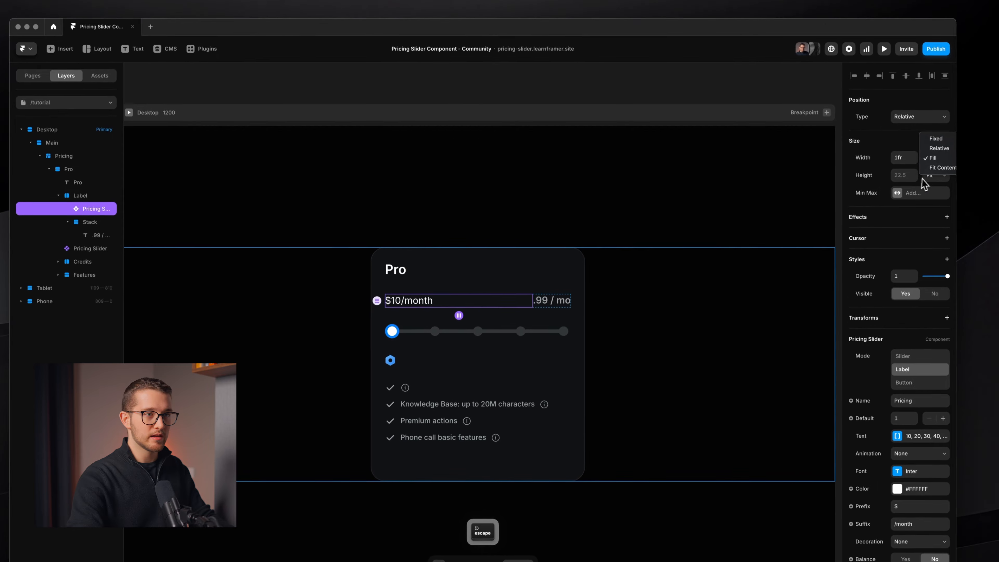
left_click(936, 172)
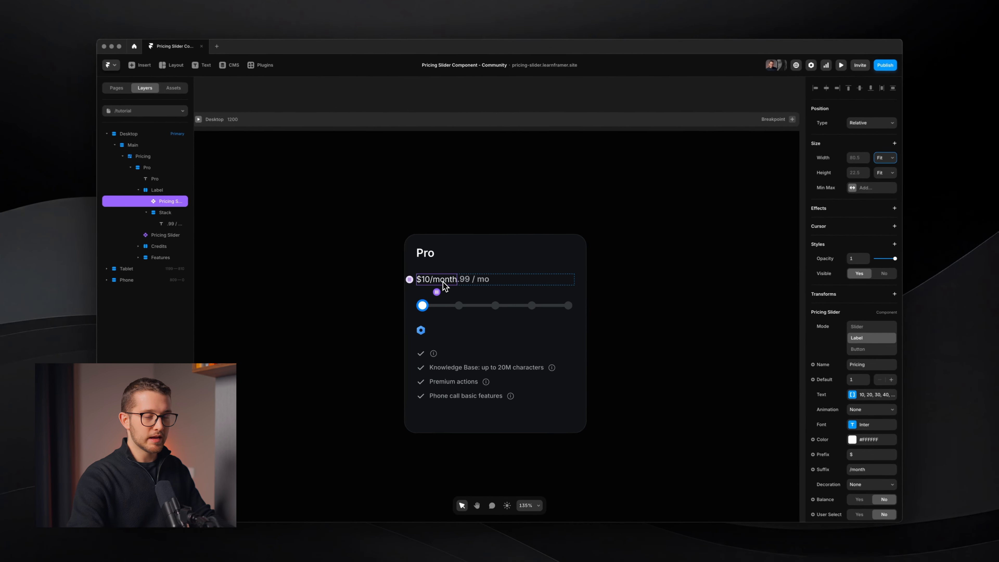
Step: Examine the price label's list of Text values and compare it with the slider's Stops setting and last dot
scroll(911, 294, "down", 3)
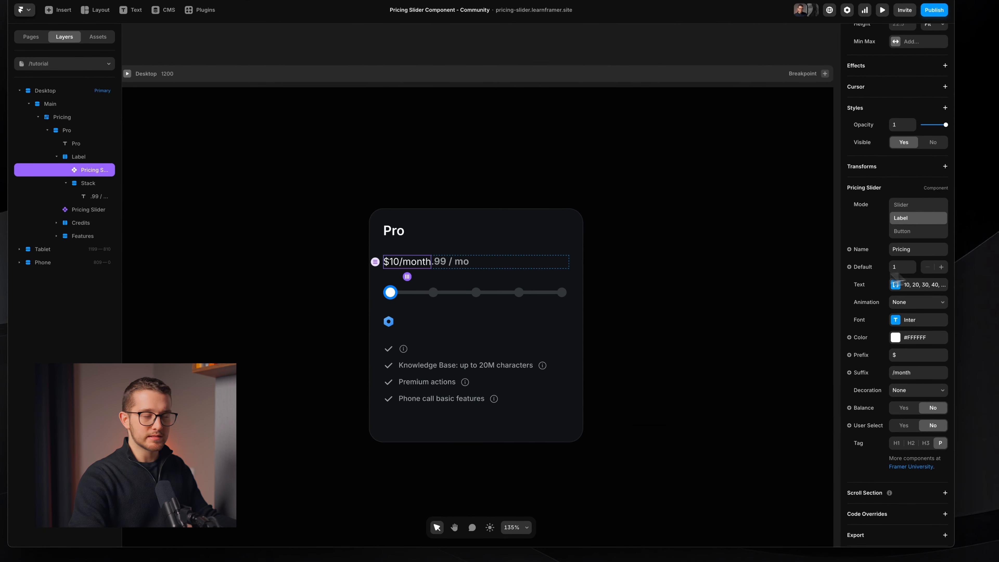
left_click(910, 291)
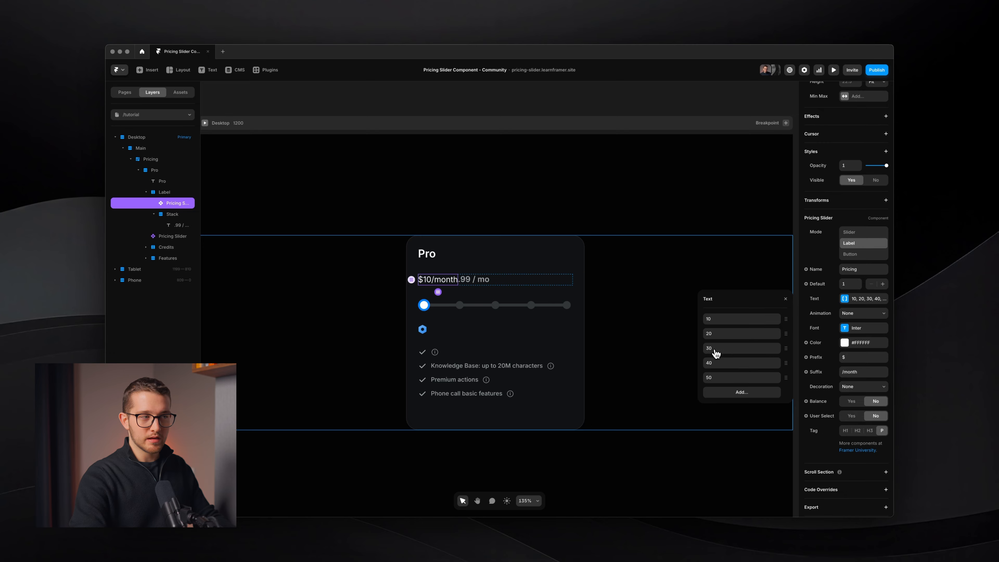
left_click(504, 305)
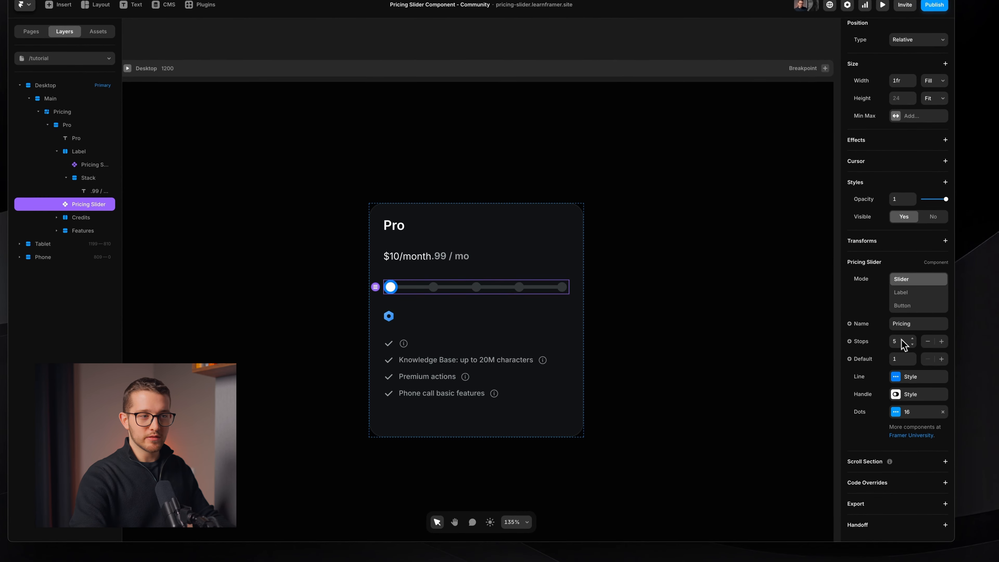
left_click(409, 257)
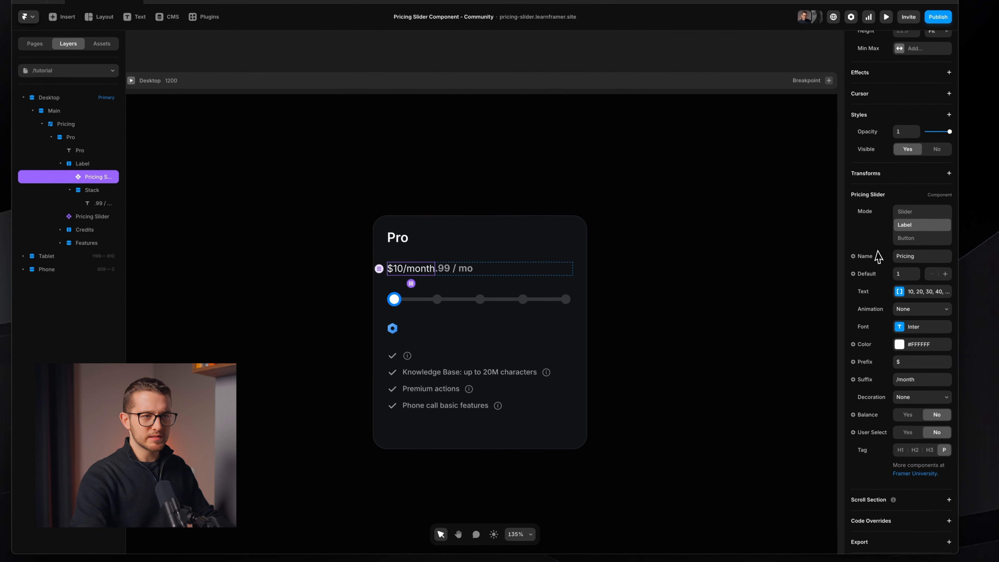
left_click(909, 291)
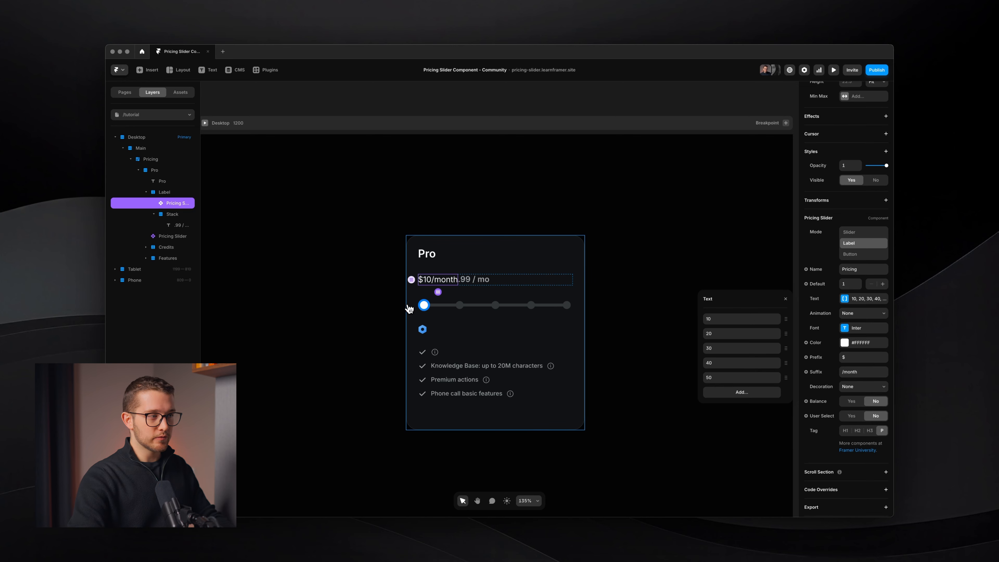
key("Escape")
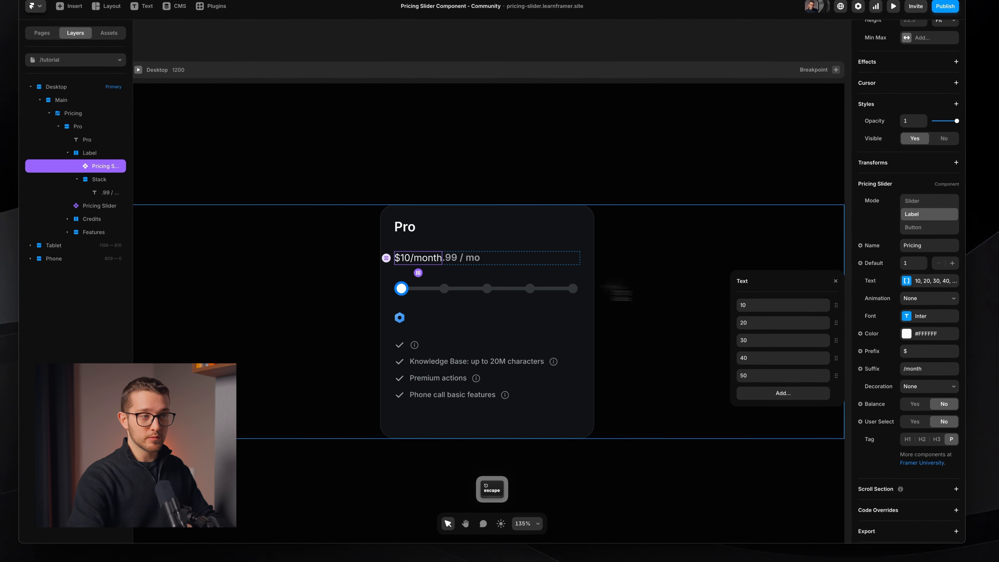
left_click(766, 308)
left_click(756, 374)
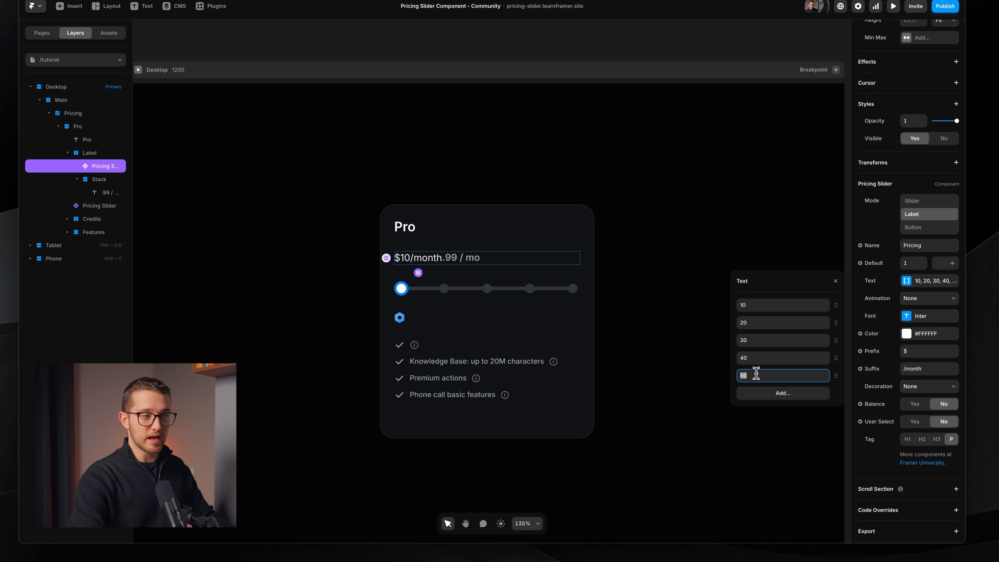
key("shift+super+4")
left_click_drag(556, 277, 602, 300)
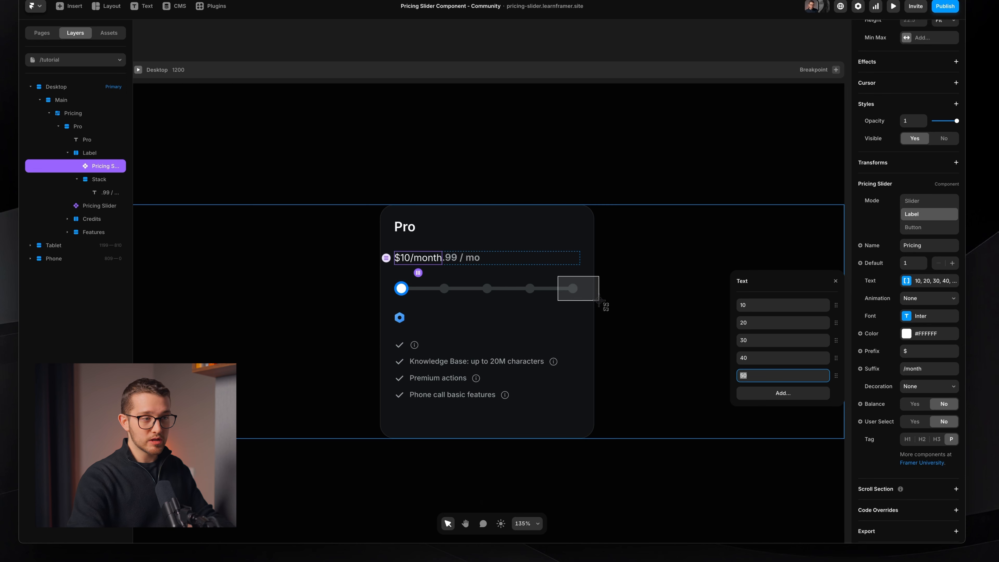
Step: Set the price label's first four Text values to 24, 59, 89 and 129, and replace the fifth value as well
left_click(757, 305)
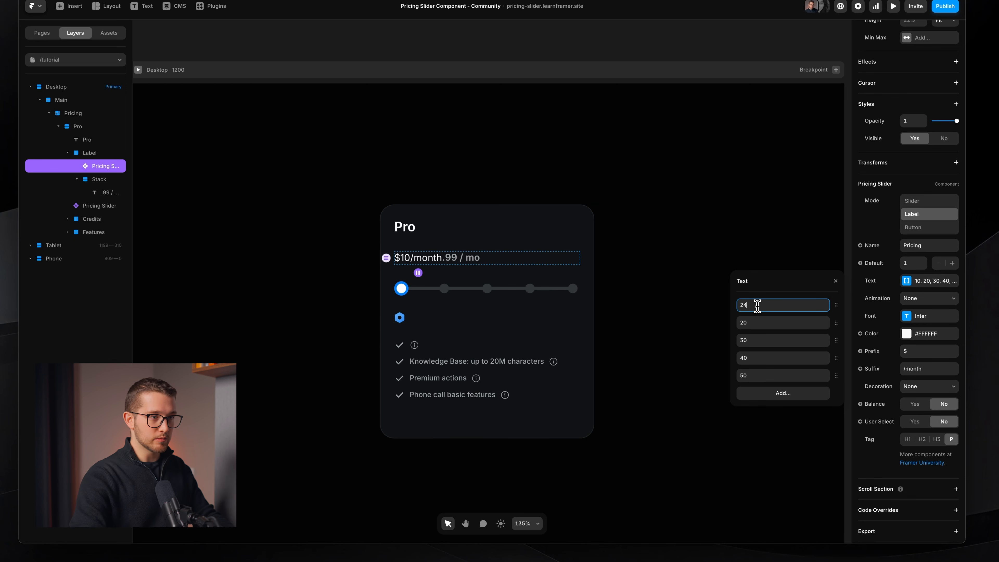
left_click(758, 324)
type("5")
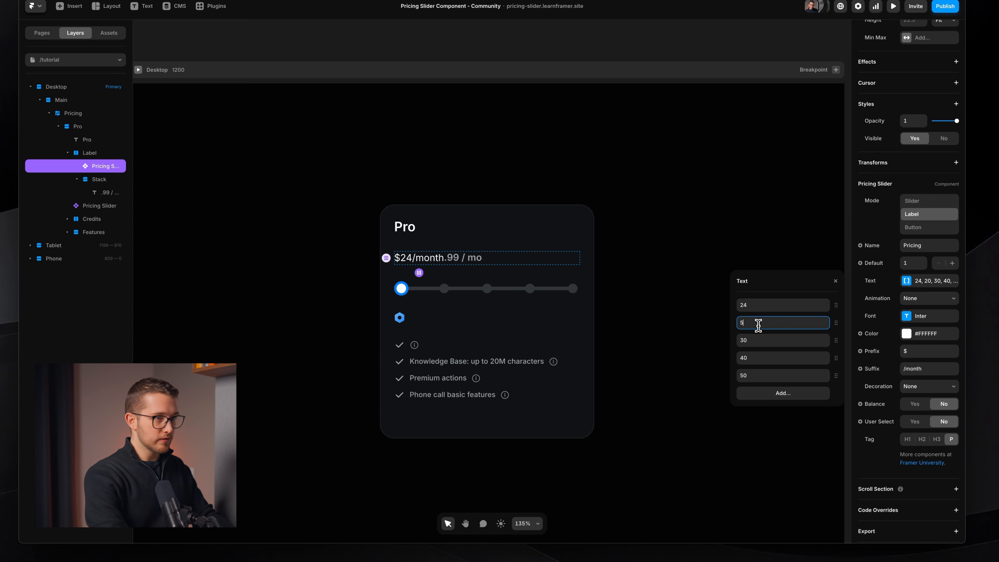
type("9")
key("Return")
left_click(757, 341)
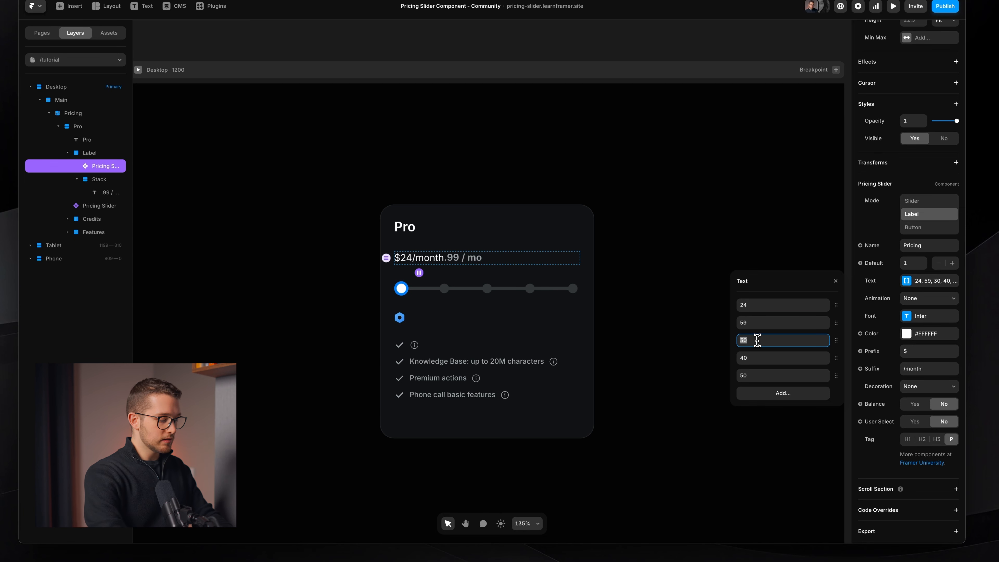
type("89")
key("Return")
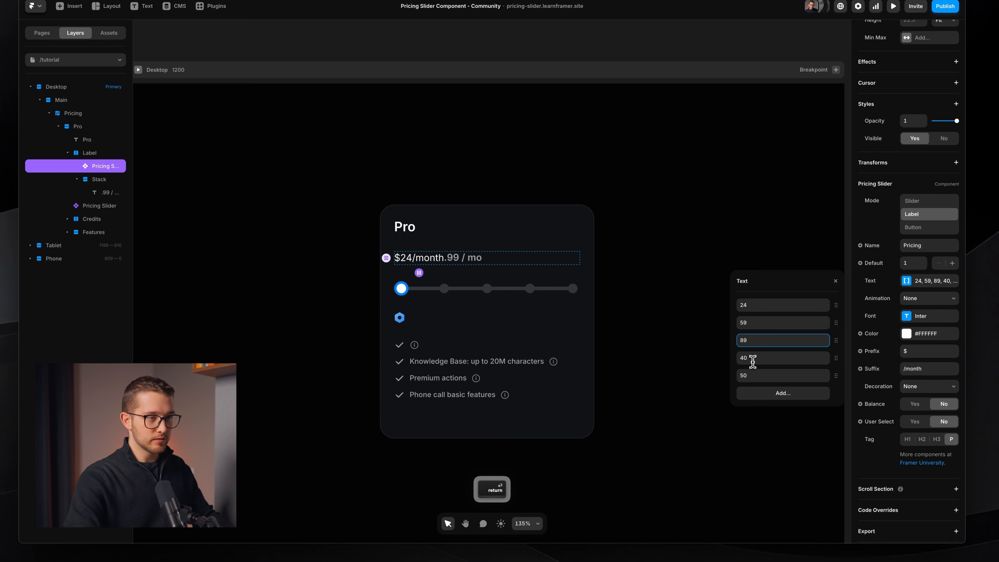
left_click(758, 358)
type("129")
key("Return")
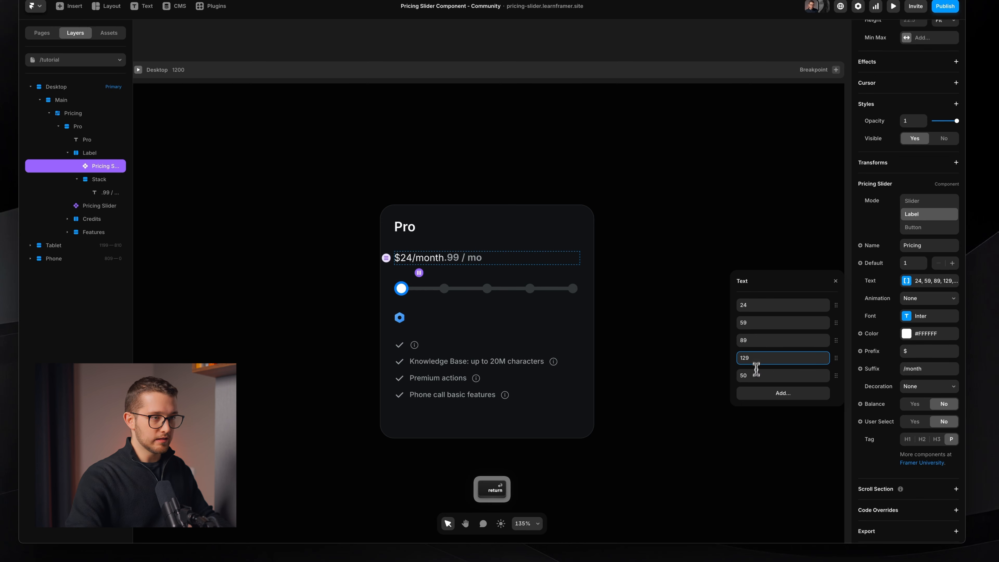
left_click(755, 375)
type("24, 5")
type("9")
key("Return")
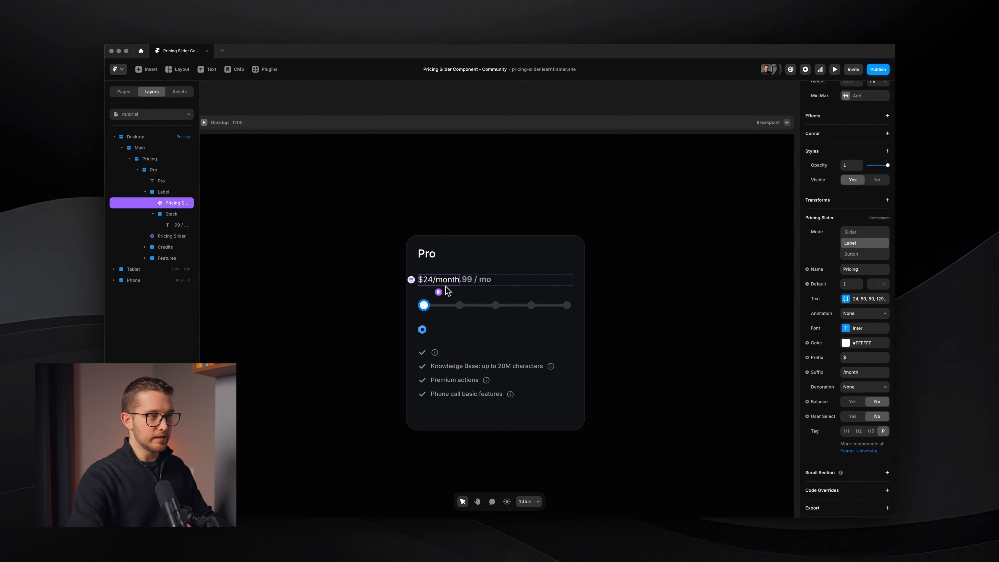
Step: Clear the price label's Suffix and keep $ as its Prefix
left_click(850, 372)
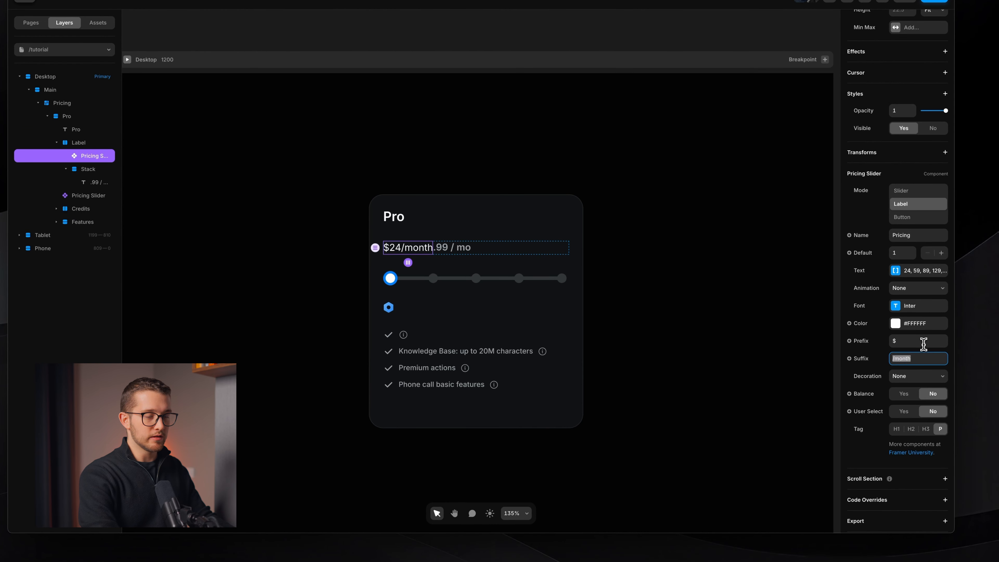
key("BackSpace")
key("Return")
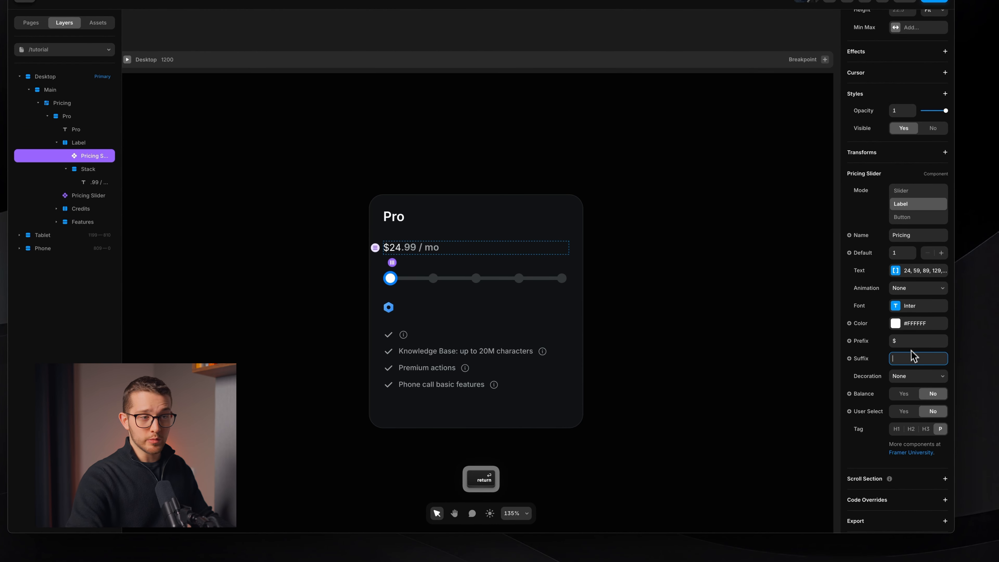
left_click(909, 341)
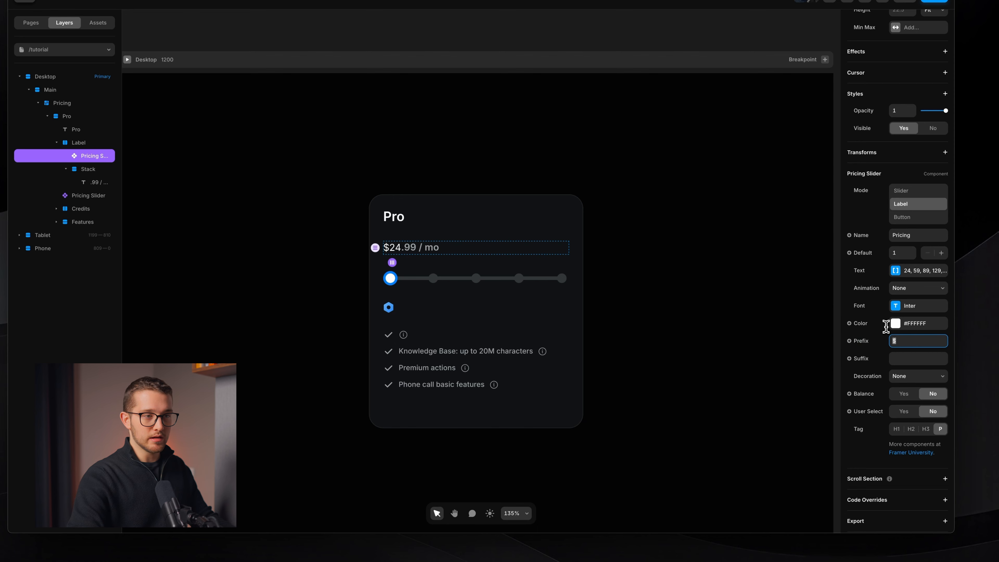
key("Return")
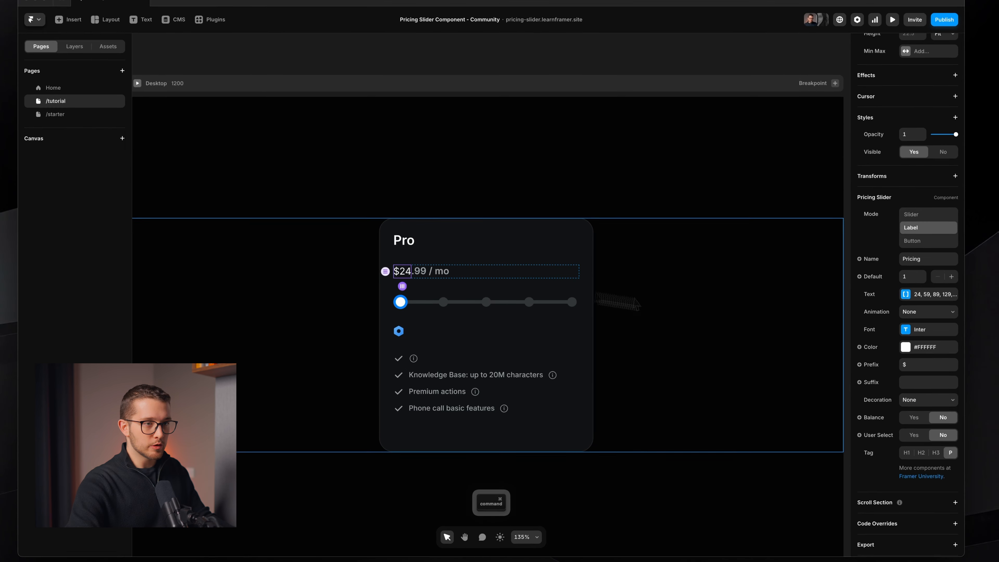
Step: Increase the price label's font size to 36
left_click(917, 312)
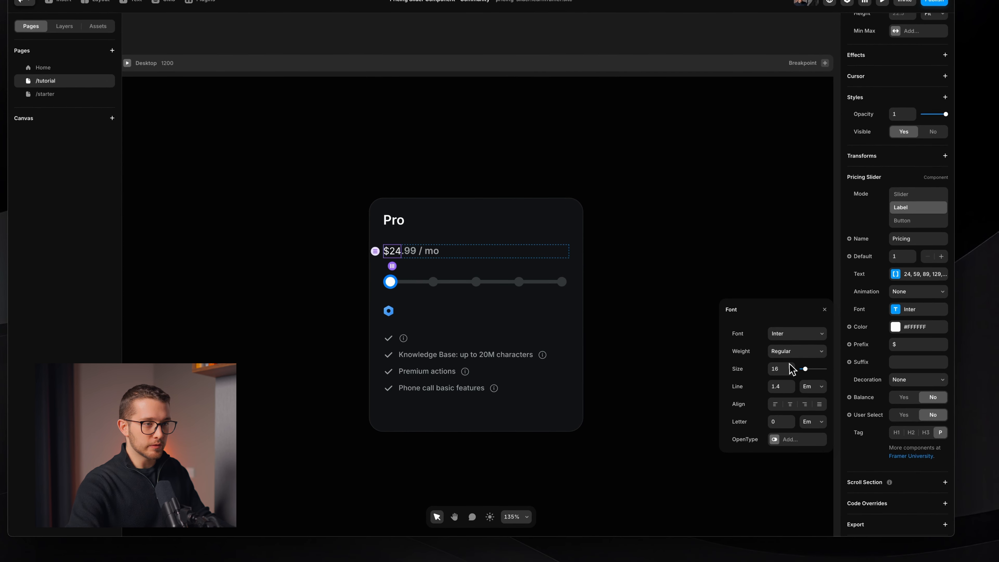
key("Up")
key("Up")
key("Up")
key("Up")
key("Up")
key("Up")
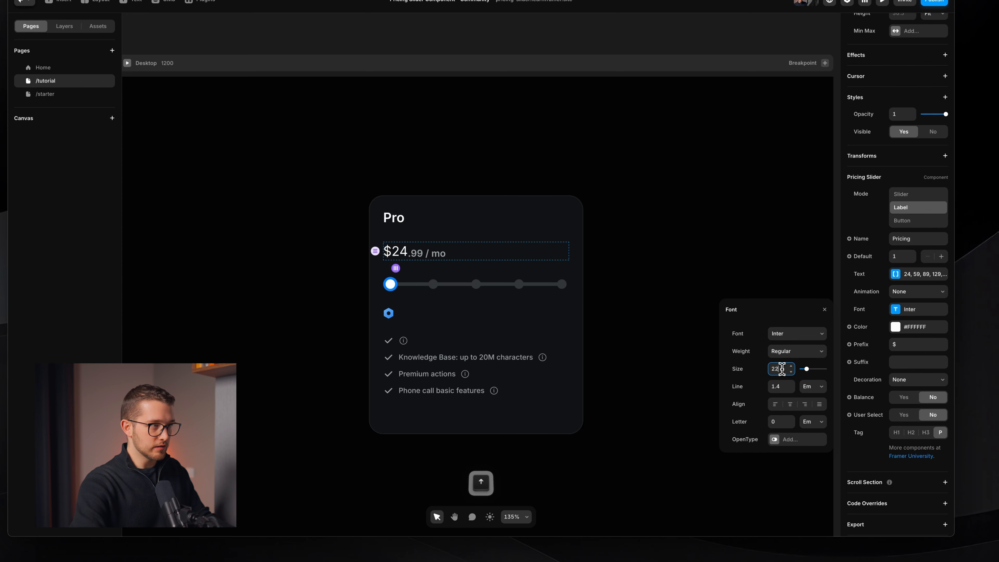
key("shift+Up")
key("shift+Up")
key("shift+Down")
key("Up")
key("Up")
key("Up")
key("Up")
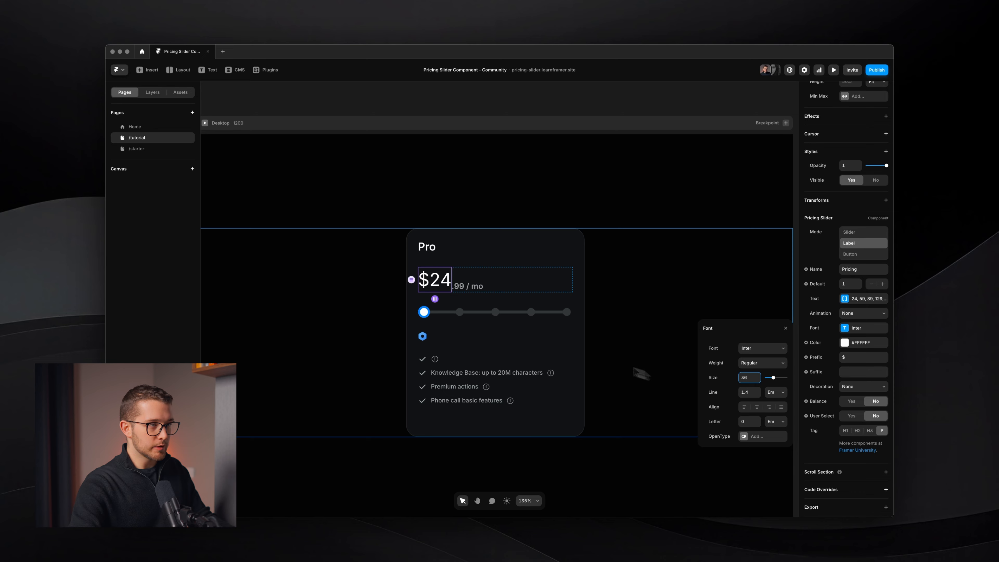
Step: Set the price label's line height to 1.1 em, try 1 em, and restore 1.1 em
scroll(432, 282, "up", 8)
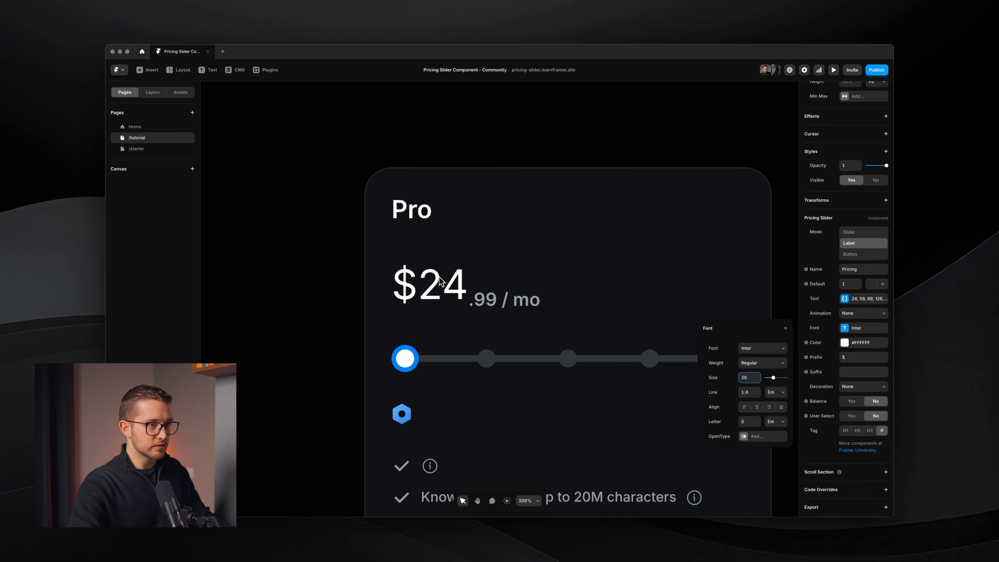
left_click(758, 395)
left_click(758, 395)
left_click(758, 395)
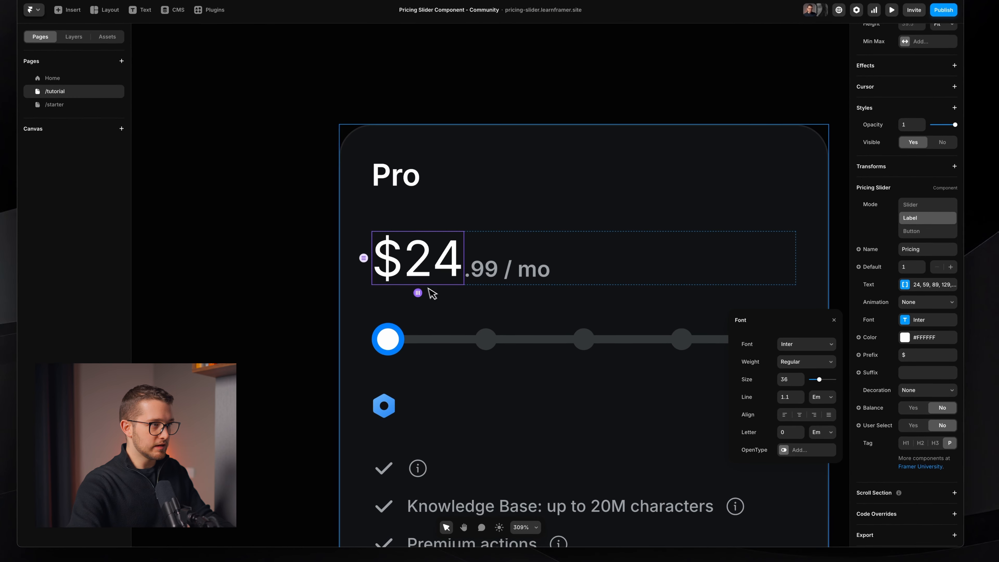
key("shift+super+4")
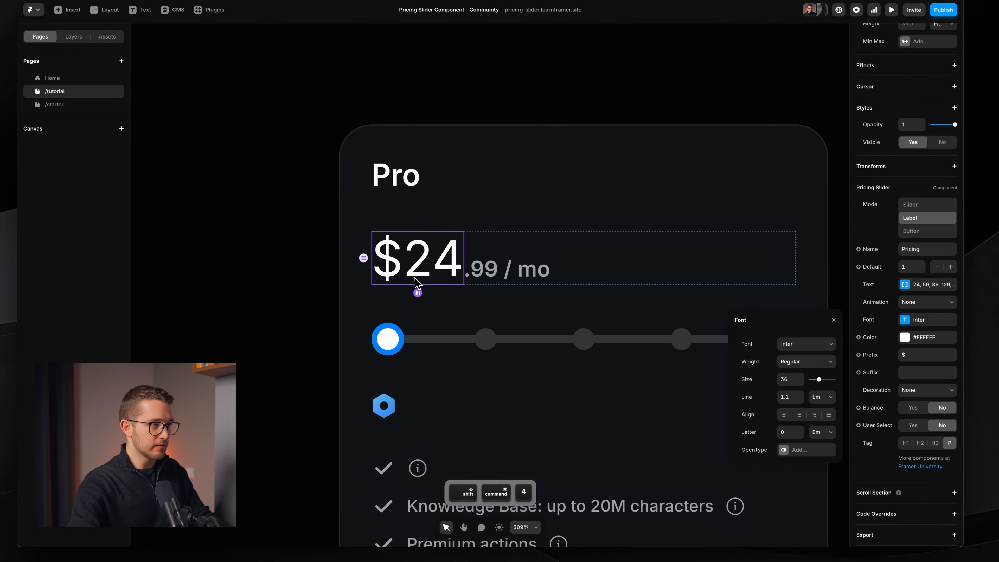
left_click_drag(414, 278, 523, 291)
key("Escape")
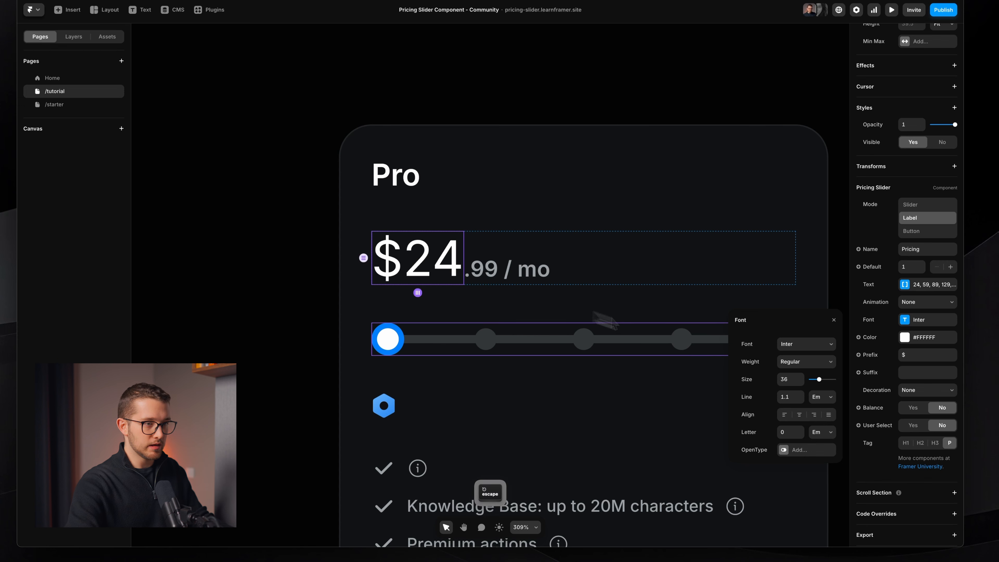
left_click(800, 400)
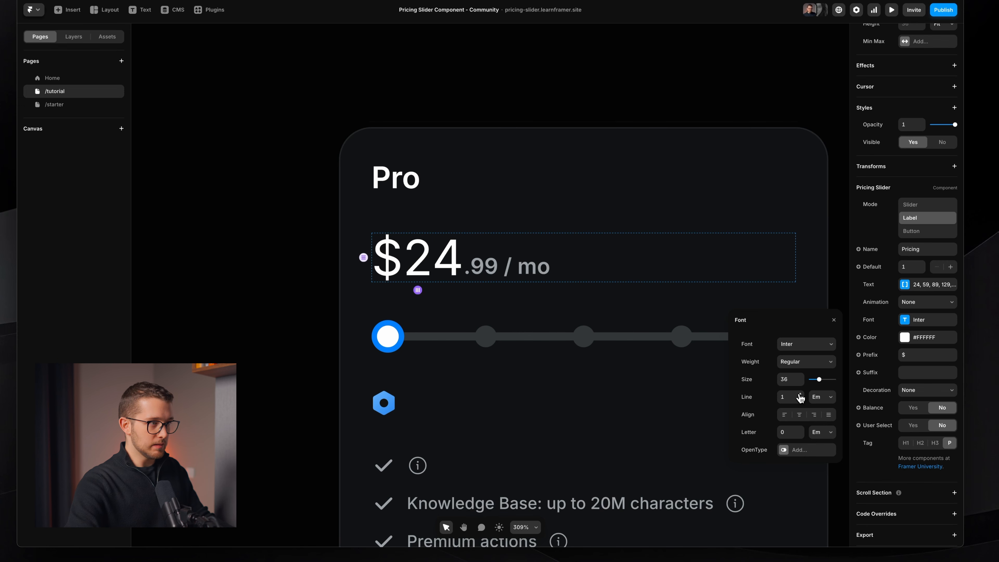
left_click(800, 395)
Step: Set the price label's font weight to Semibold, switch it to Medium, and leave its Decoration at None
left_click(793, 362)
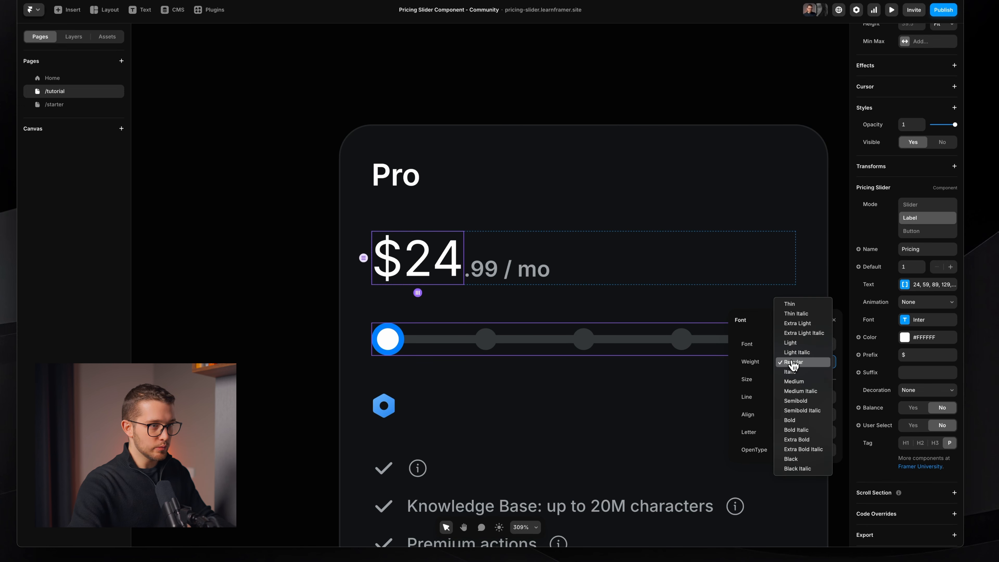
left_click(798, 402)
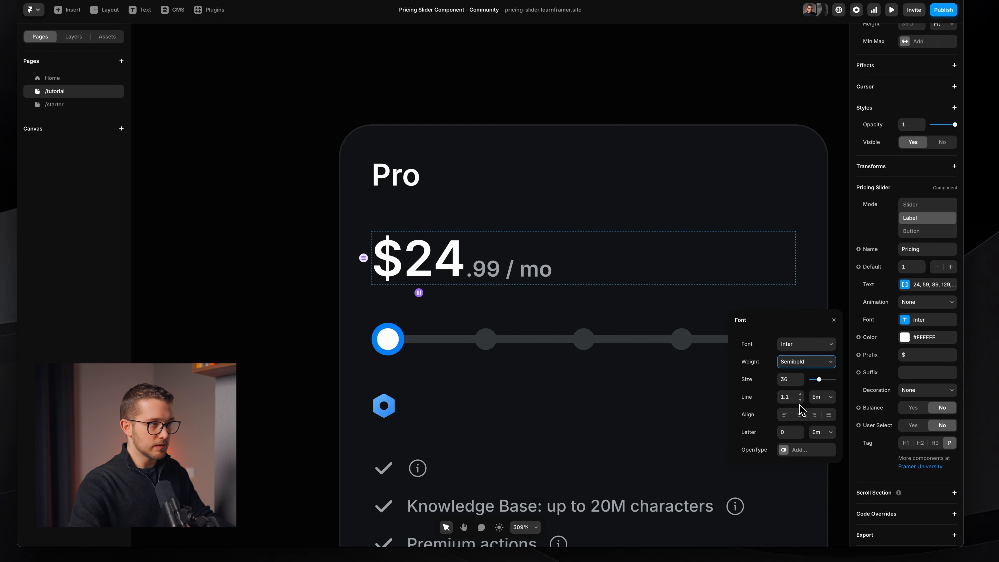
scroll(548, 315, "down", 5)
scroll(548, 315, "up", 3)
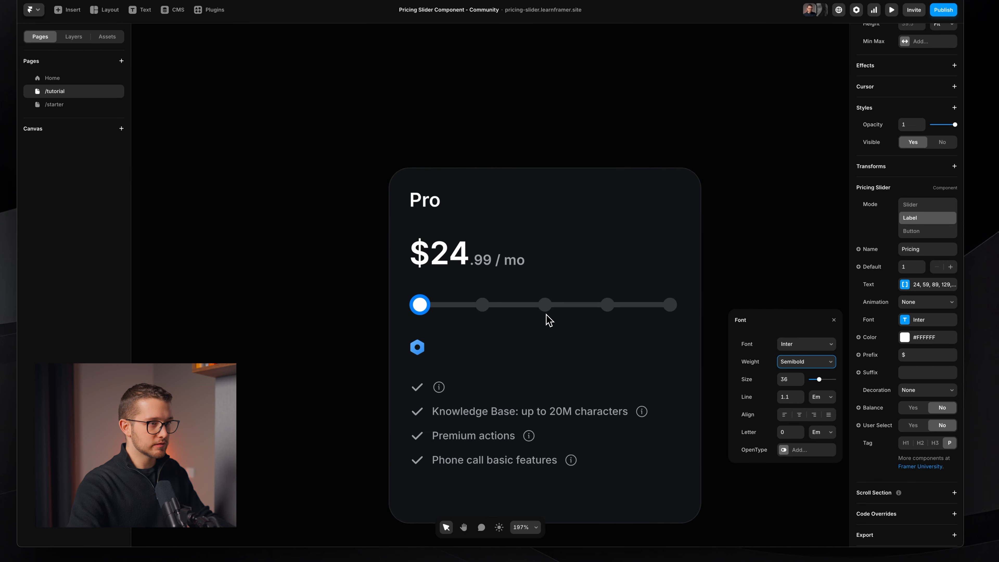
left_click(791, 361)
left_click(799, 341)
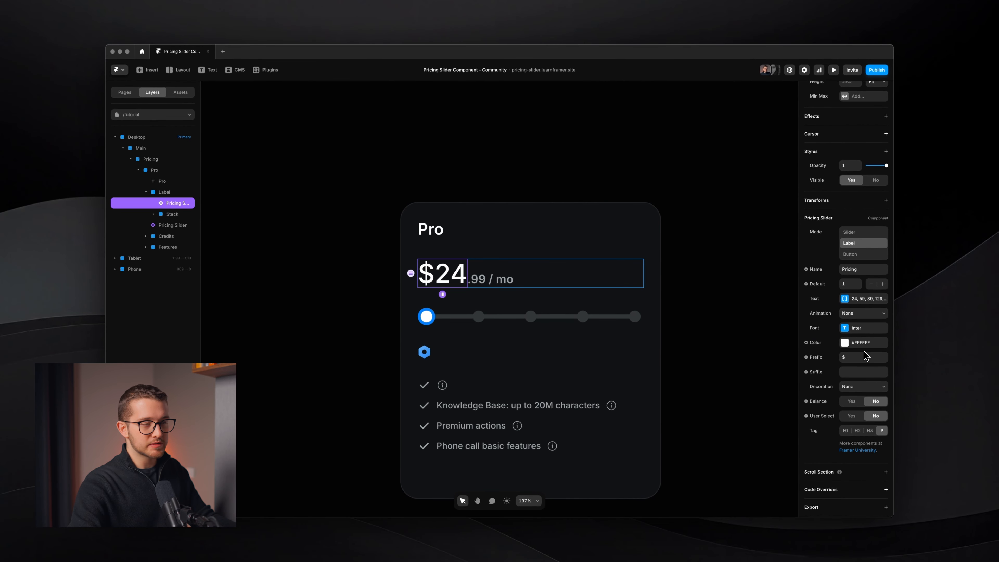
left_click(851, 387)
left_click(851, 389)
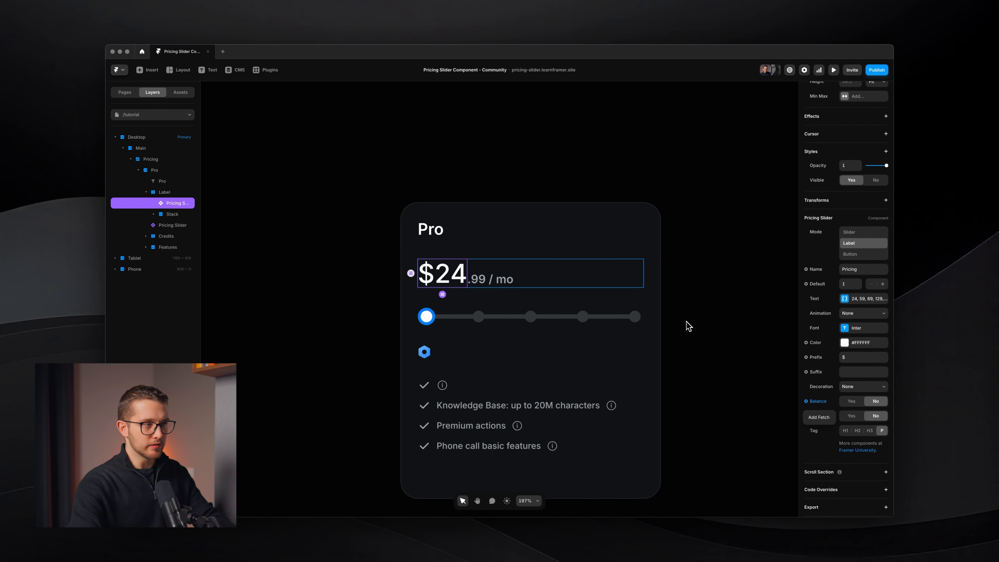
Step: Select the slider and price label together to compare their Name, and test in preview whether moving the slider changes the price
left_click(551, 323, "super")
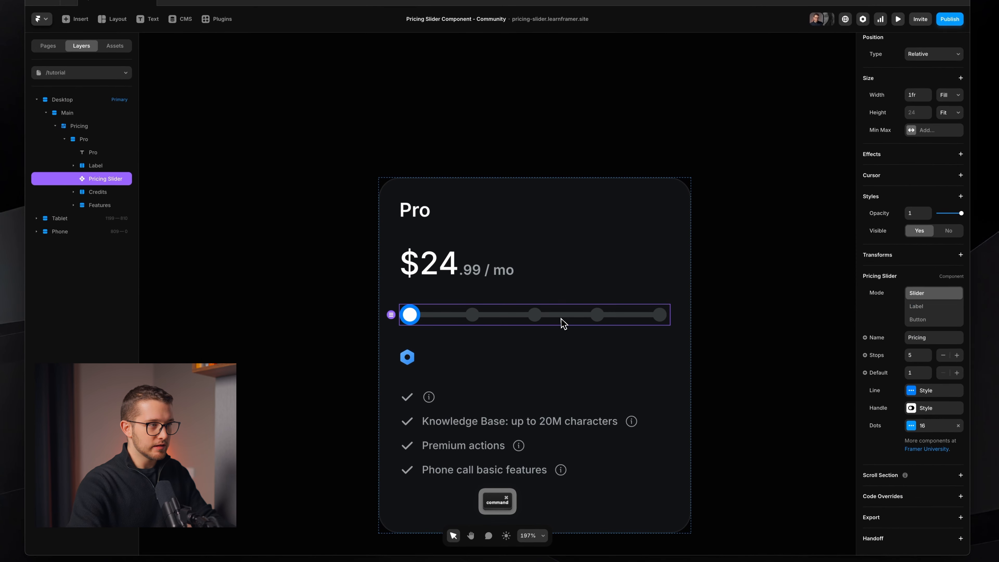
left_click(450, 276, "shift+super")
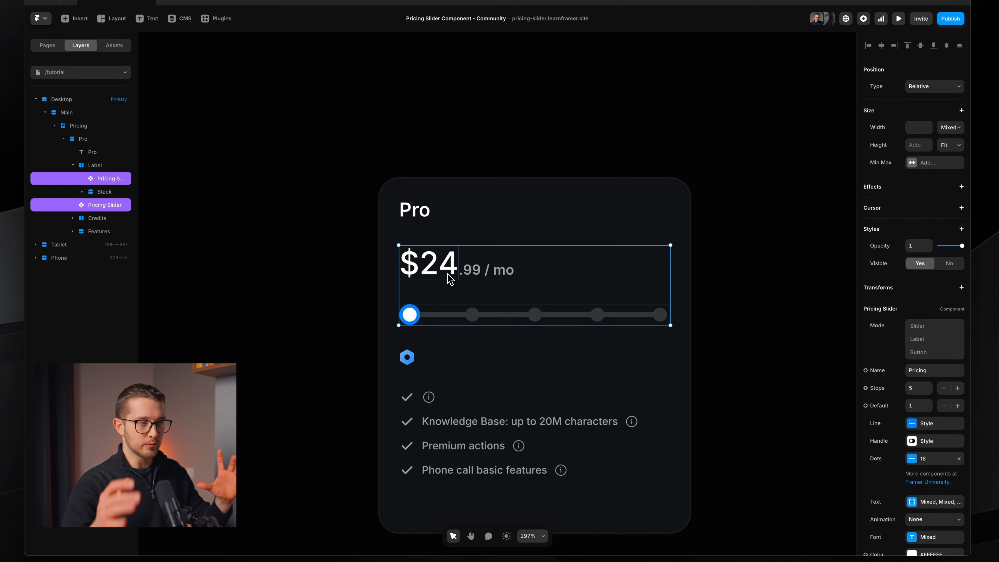
key("super+p")
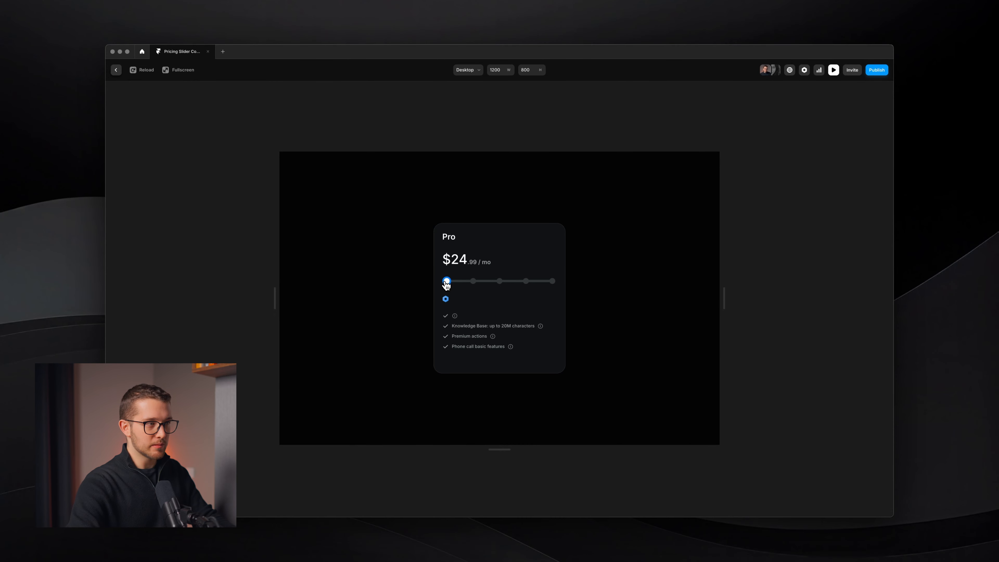
left_click_drag(447, 283, 475, 287)
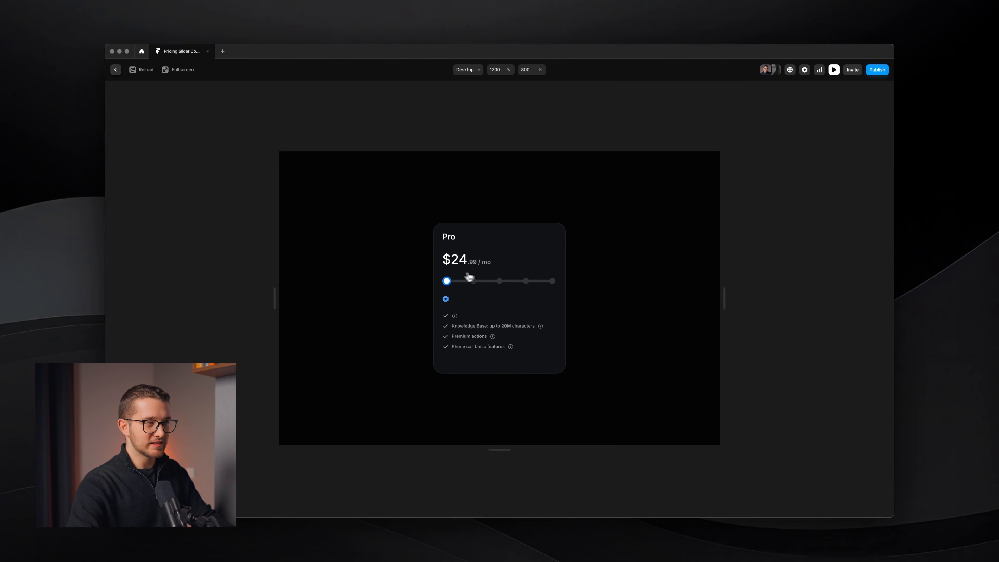
left_click_drag(449, 281, 529, 284)
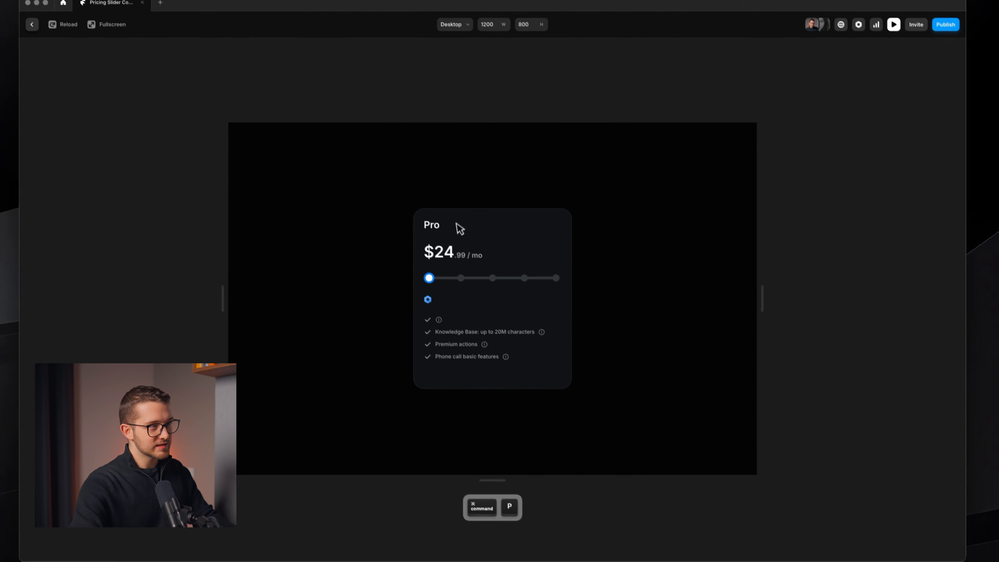
left_click_drag(447, 282, 482, 299)
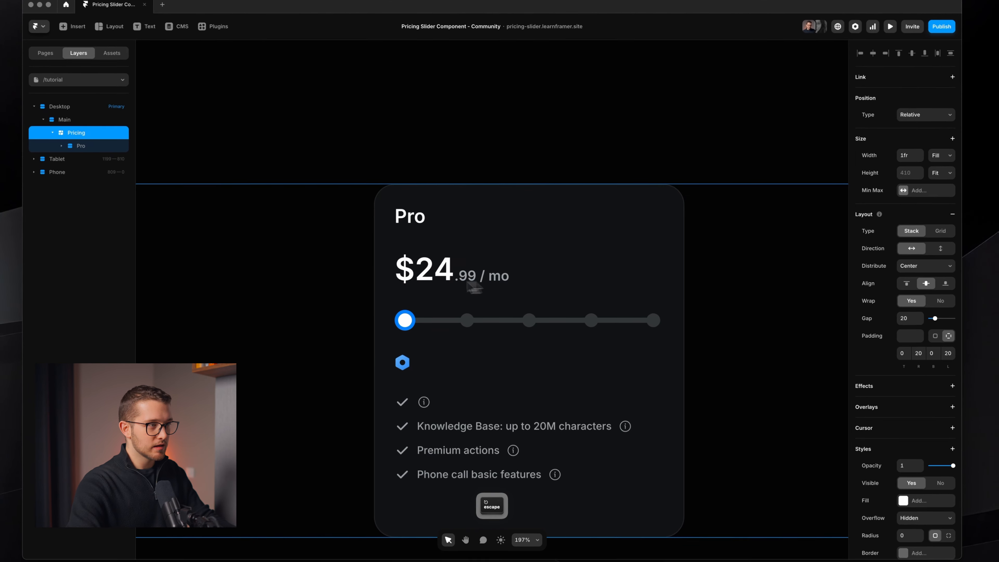
Step: Set the price label's Animation to Flow
left_click(415, 258, "super")
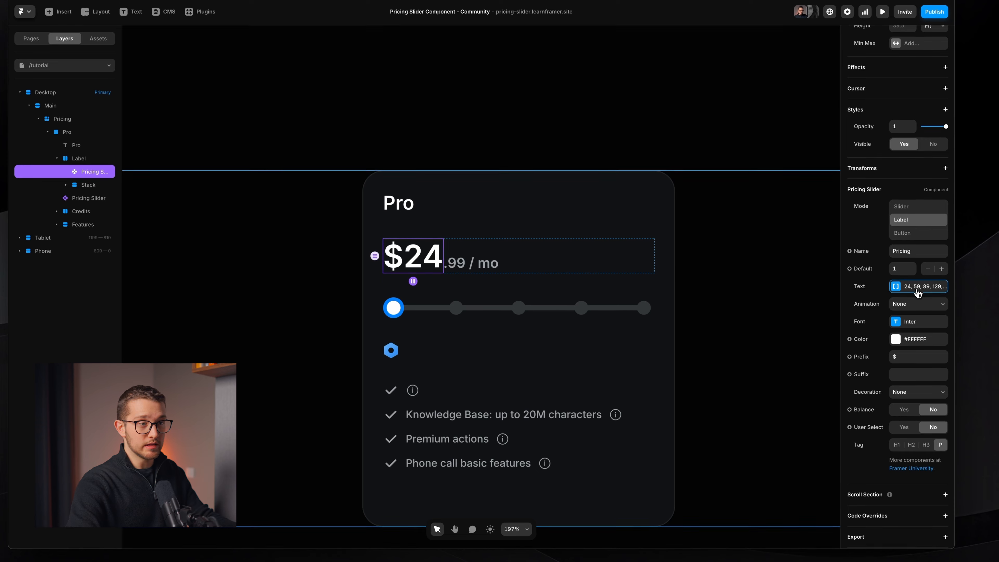
left_click(918, 292)
left_click(826, 290)
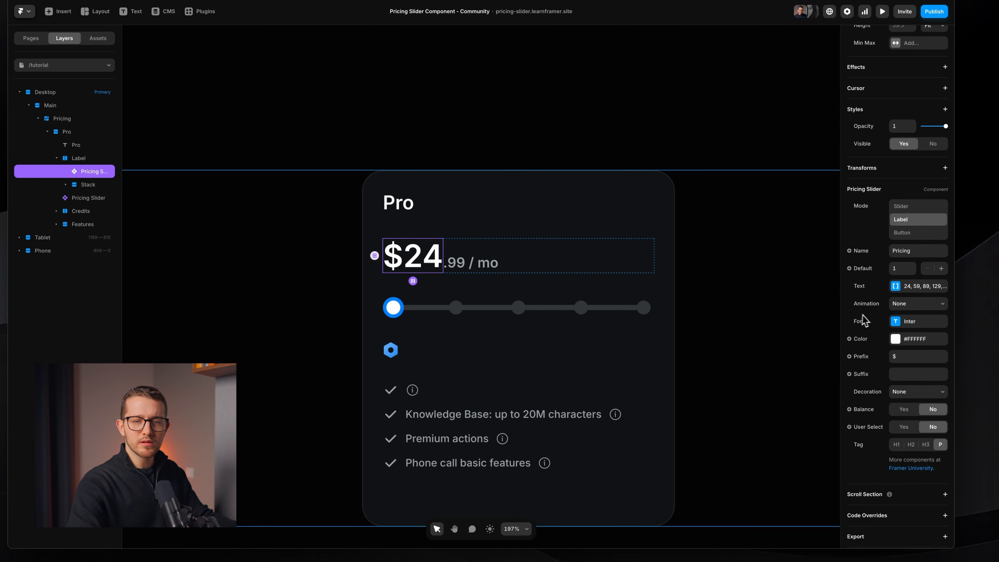
left_click(904, 309)
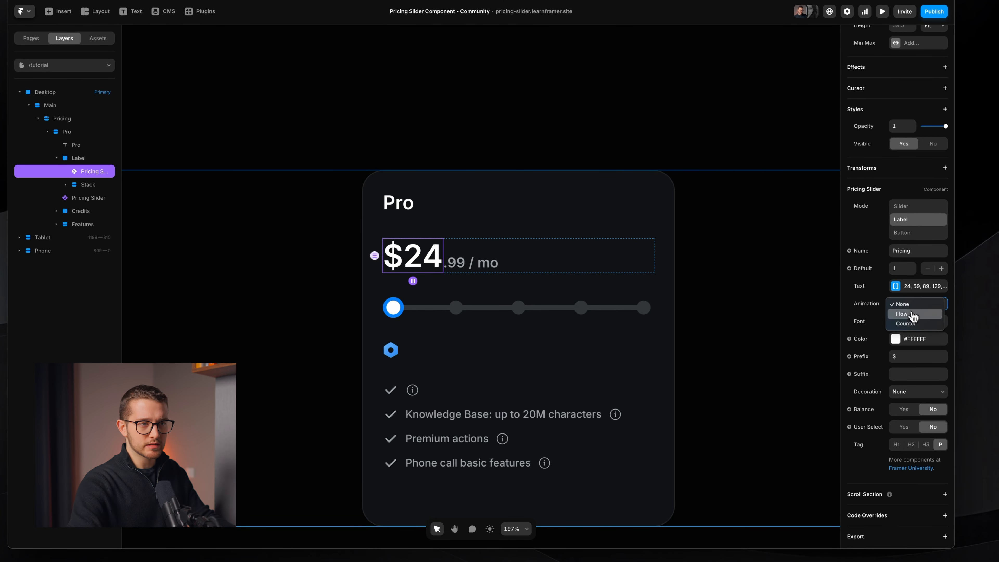
left_click(911, 323)
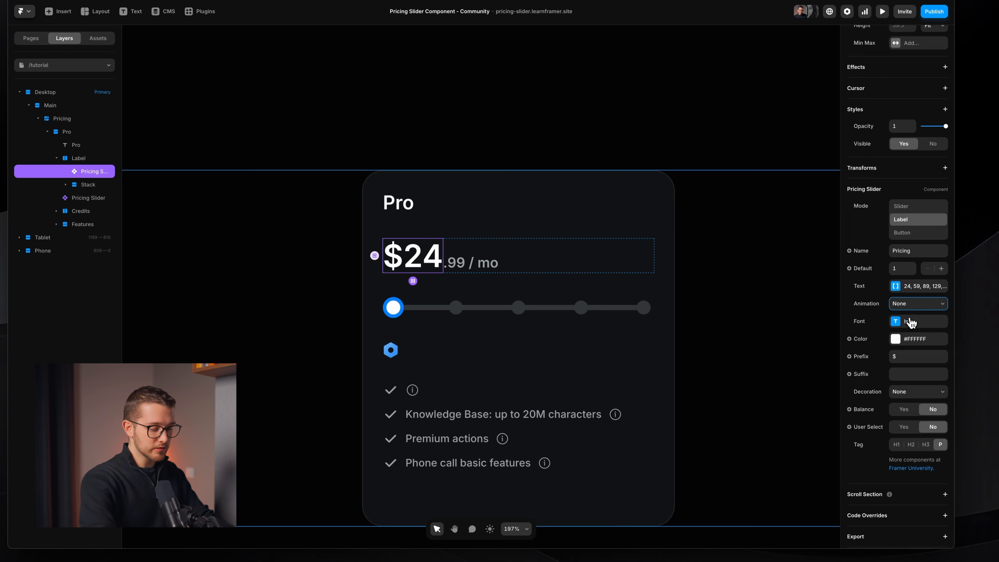
Step: Preview the page and move the slider through to its last stop to examine the Flow animation
key("super+p")
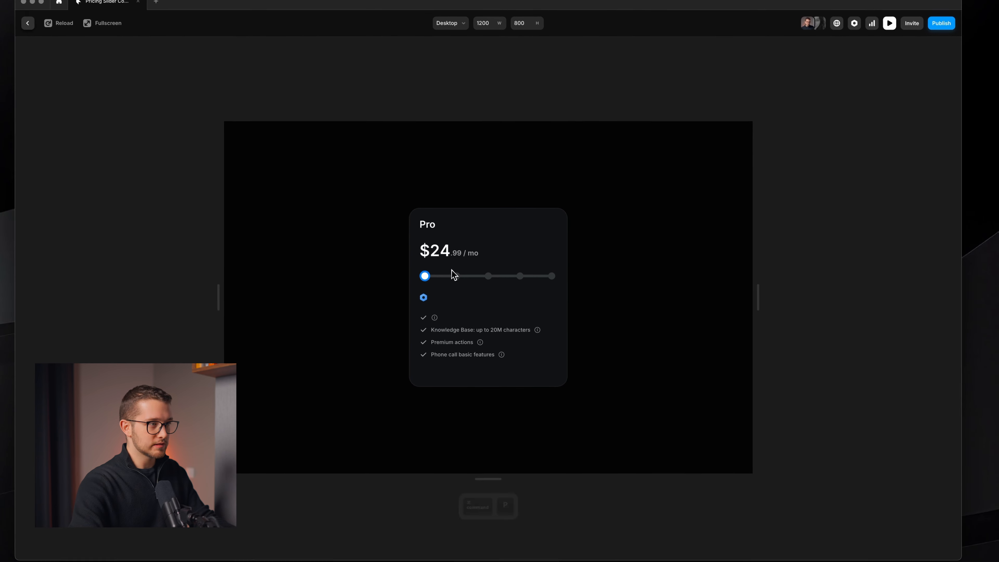
left_click_drag(454, 275, 488, 280)
left_click(538, 278)
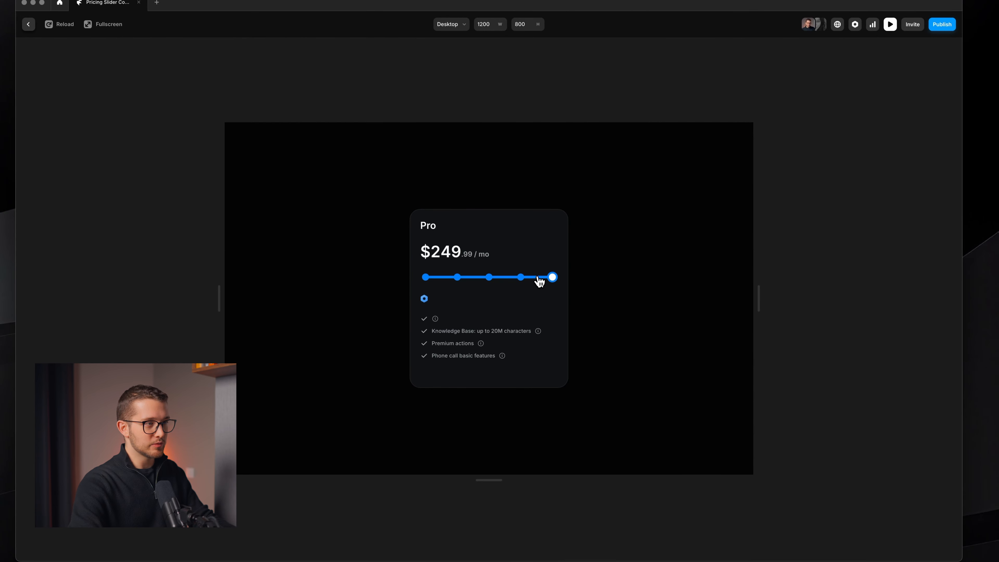
key("Escape")
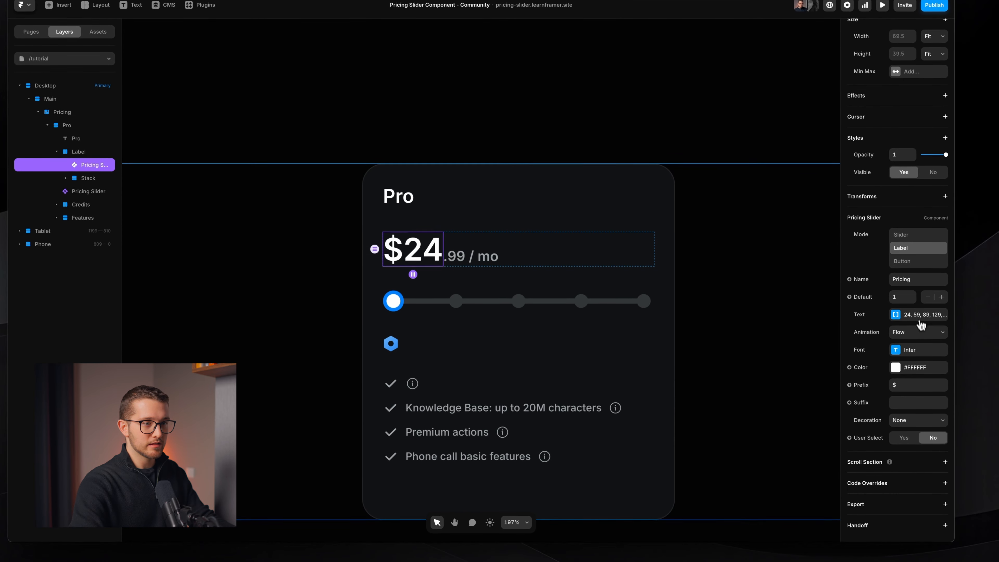
Step: Set the price label's Animation to Counter and test it in preview by moving the slider between several stops
left_click(919, 331)
left_click(916, 344)
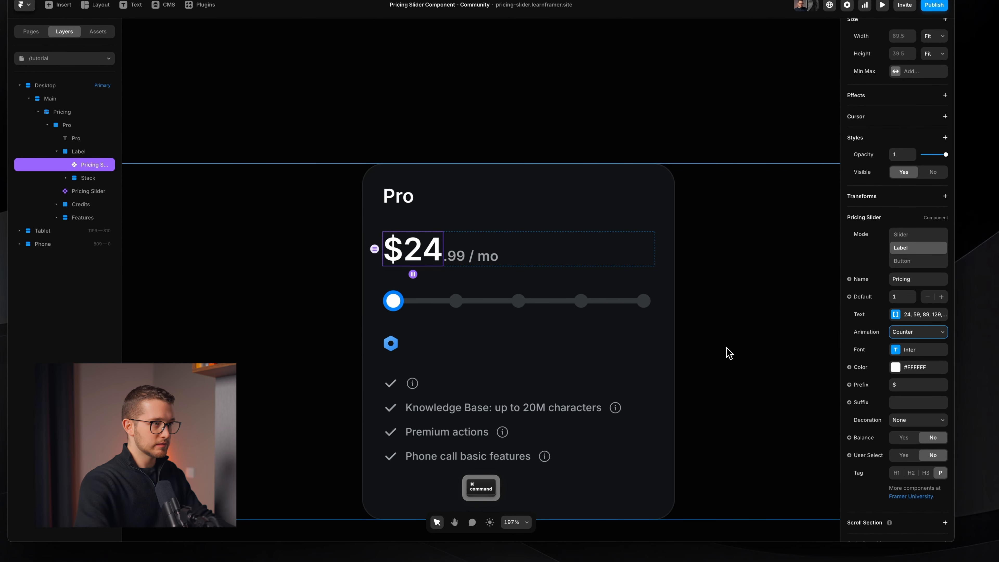
key("super+p")
left_click(451, 259)
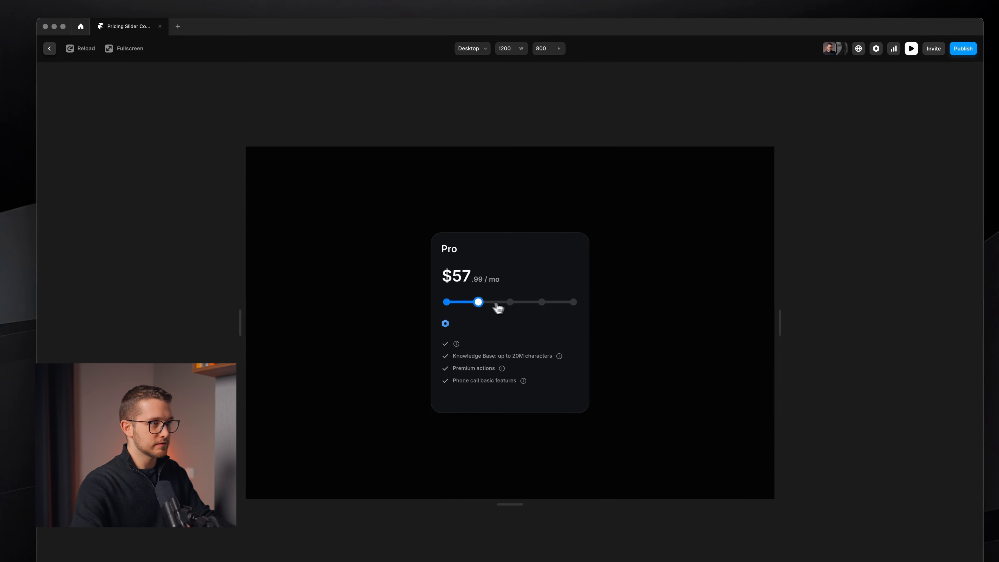
left_click(481, 259)
left_click(543, 304)
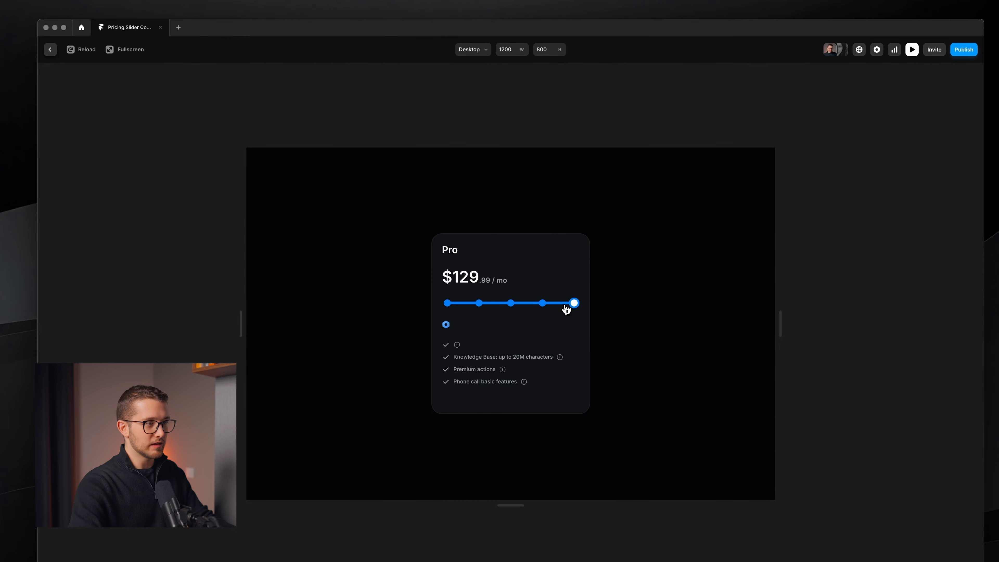
left_click(481, 304)
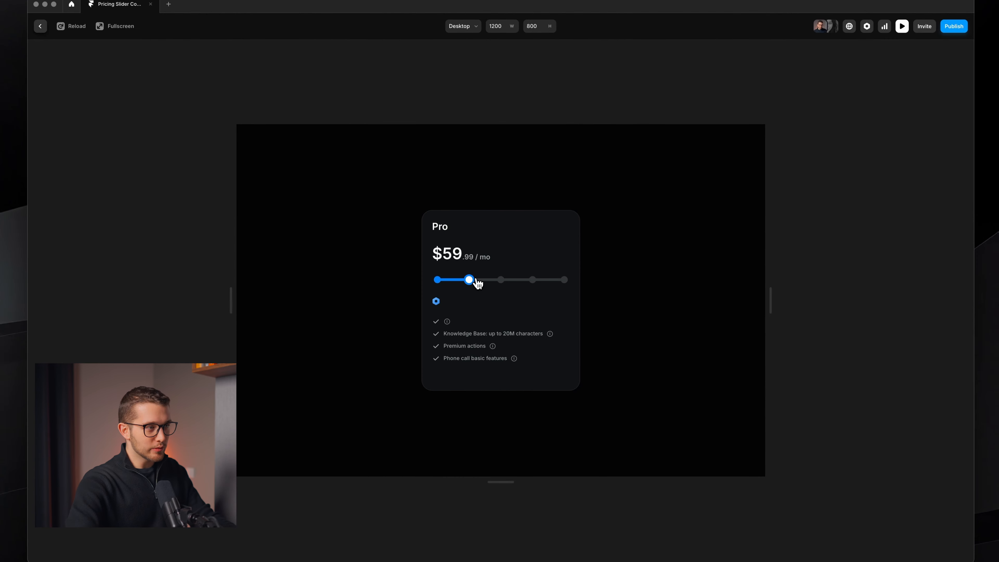
key("Escape")
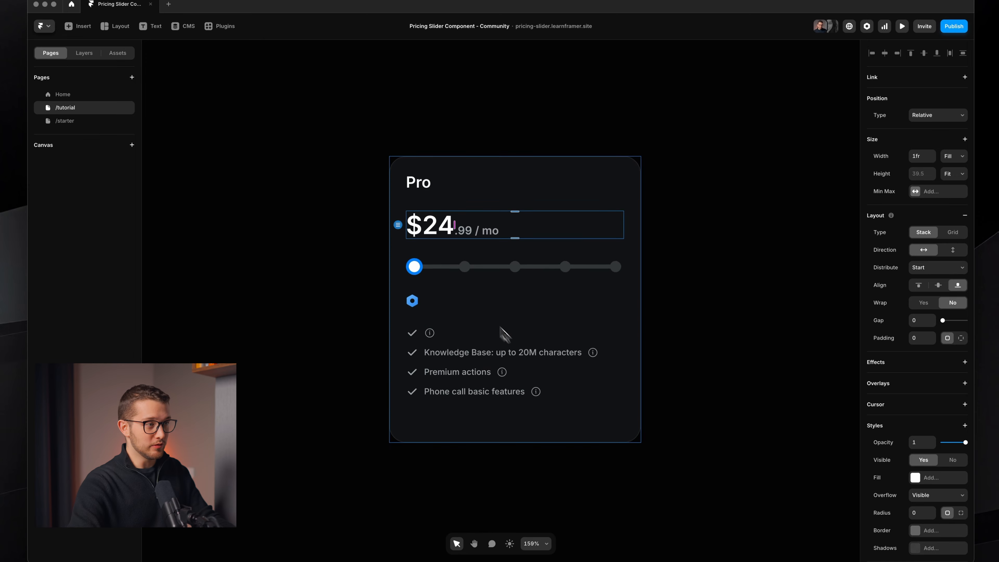
Step: Switch to the finished pricing page in the browser and move the Pro slider to examine its credits and tasks texts
left_click(438, 226)
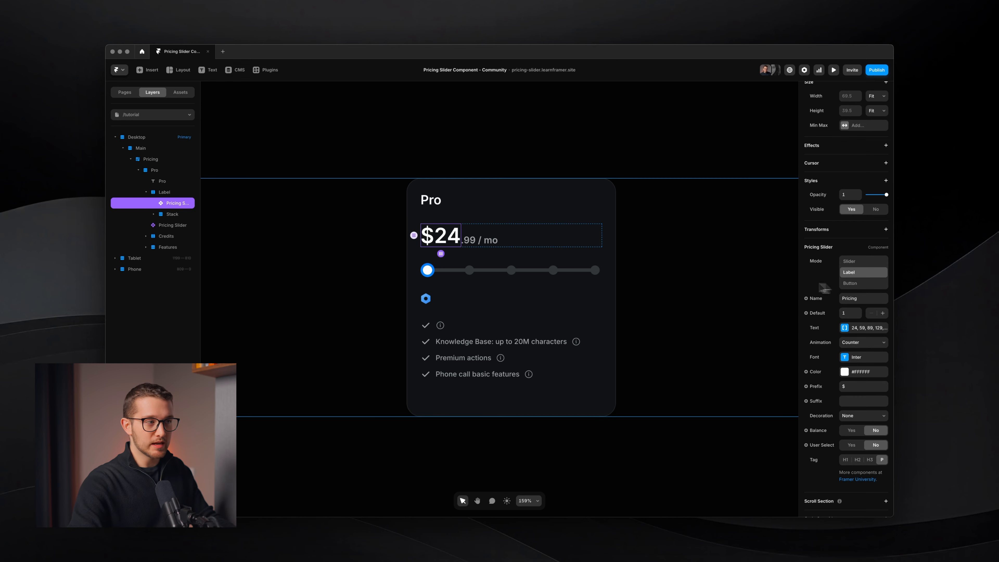
key("super+Tab")
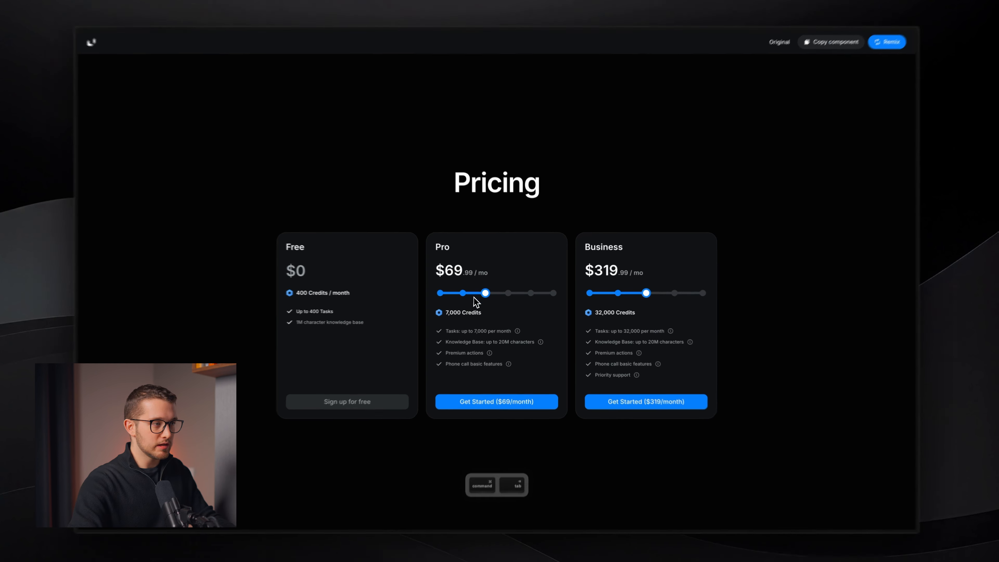
key("Escape")
left_click(469, 274)
key("super+shift+4")
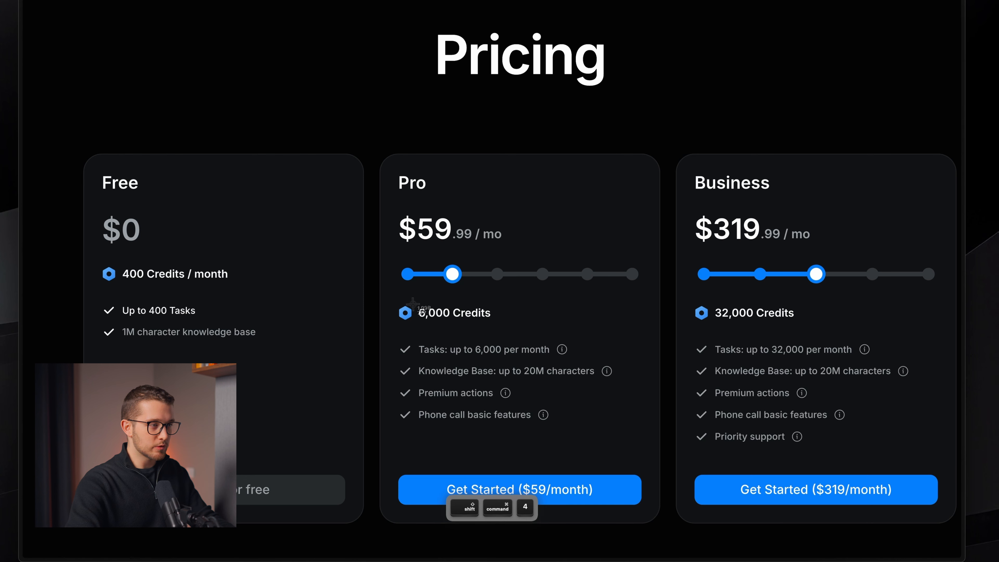
mouse_move(411, 303)
left_mouse_down()
mouse_move(488, 323)
mouse_move(549, 369)
left_mouse_up()
key("space")
key("Escape")
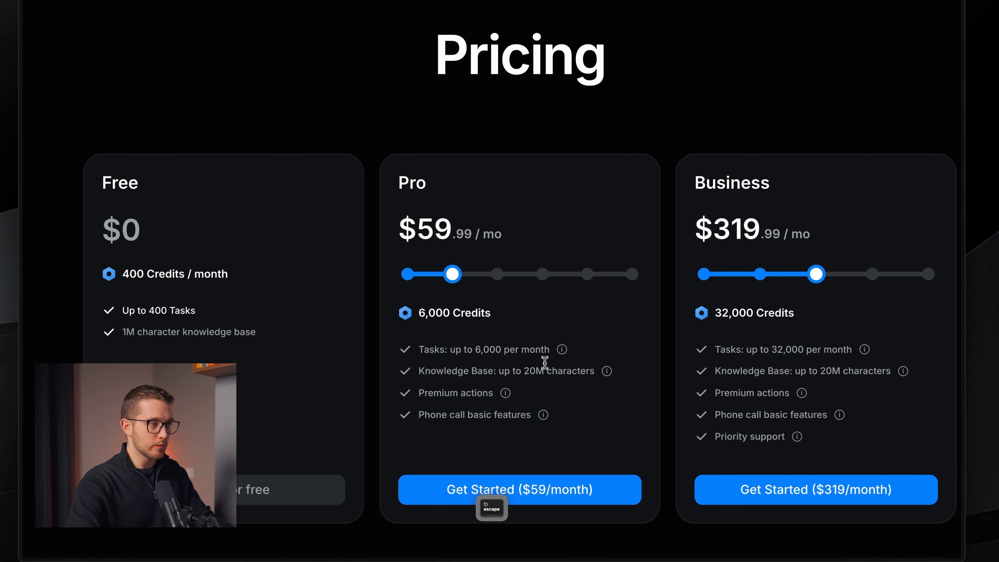
mouse_move(538, 274)
left_mouse_down()
mouse_move(606, 279)
mouse_move(473, 281)
mouse_move(558, 280)
mouse_move(543, 265)
left_mouse_up()
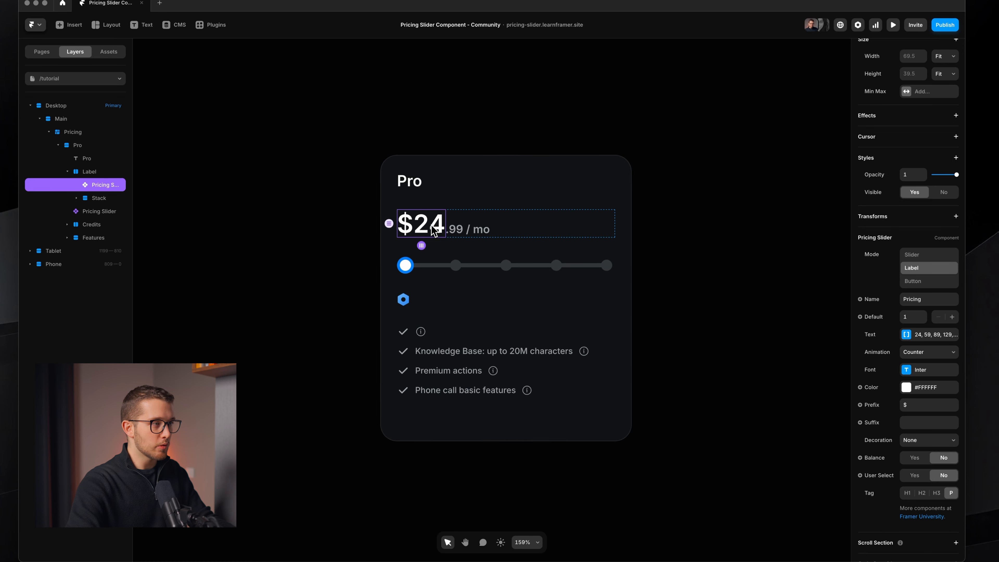
Step: Copy the price label and paste it into the Credits stack beside the blue hexagon icon
key("super")
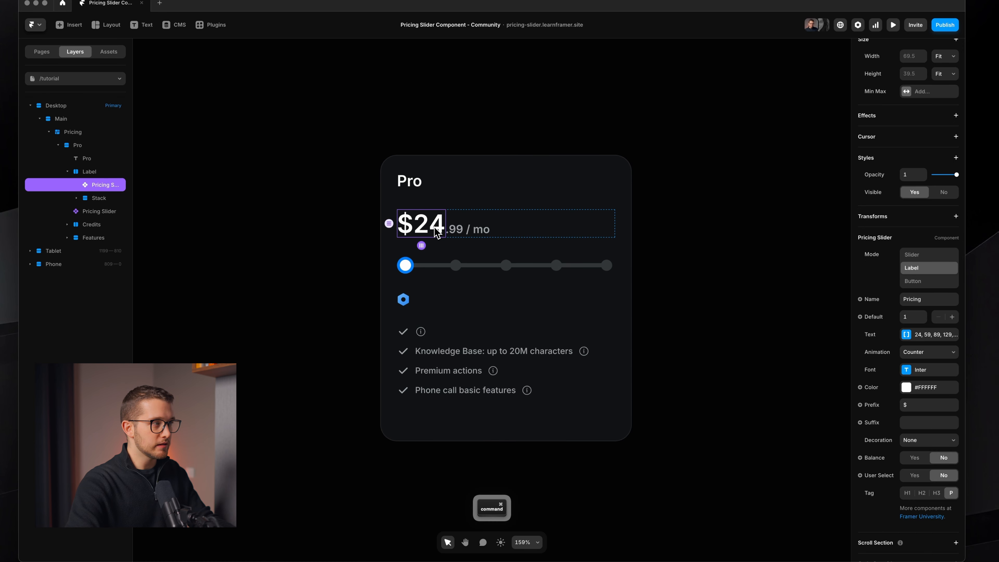
left_click(428, 302, "super")
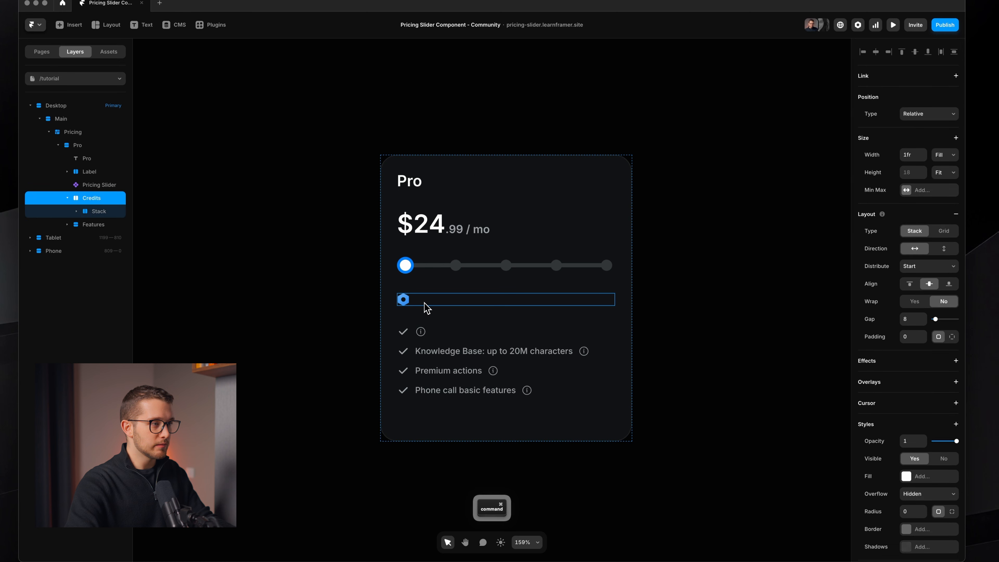
key("super+v")
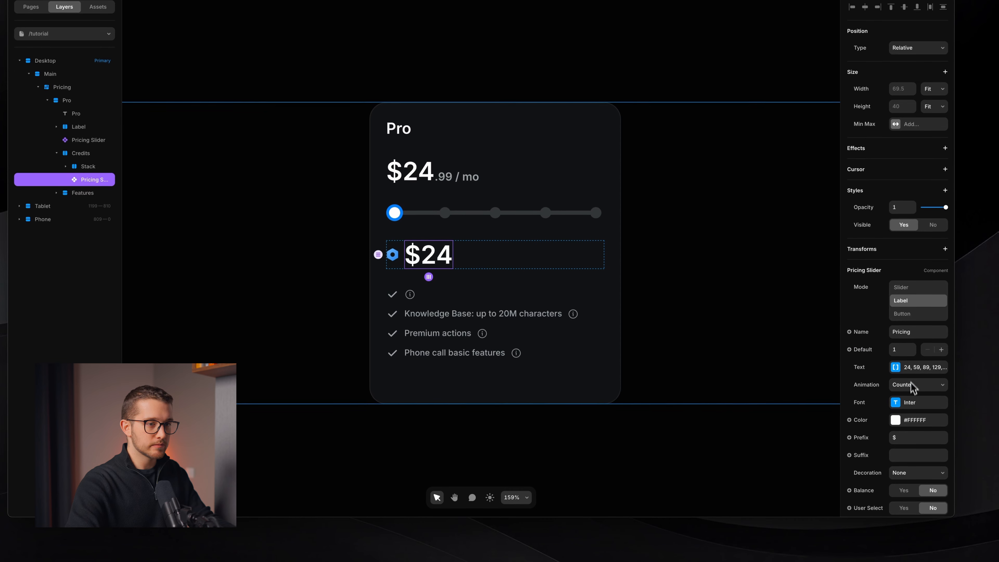
Step: Set the pasted credits label's font size to 14 and line height to 1.4 em, keeping the Semibold weight
left_click(917, 403)
left_click(779, 426)
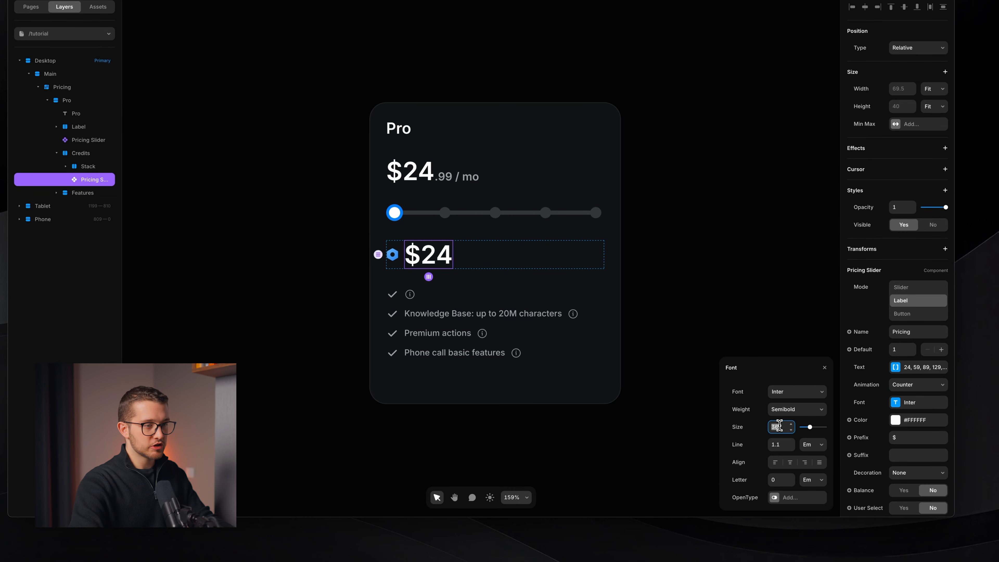
type("14")
key("Return")
left_click(791, 443)
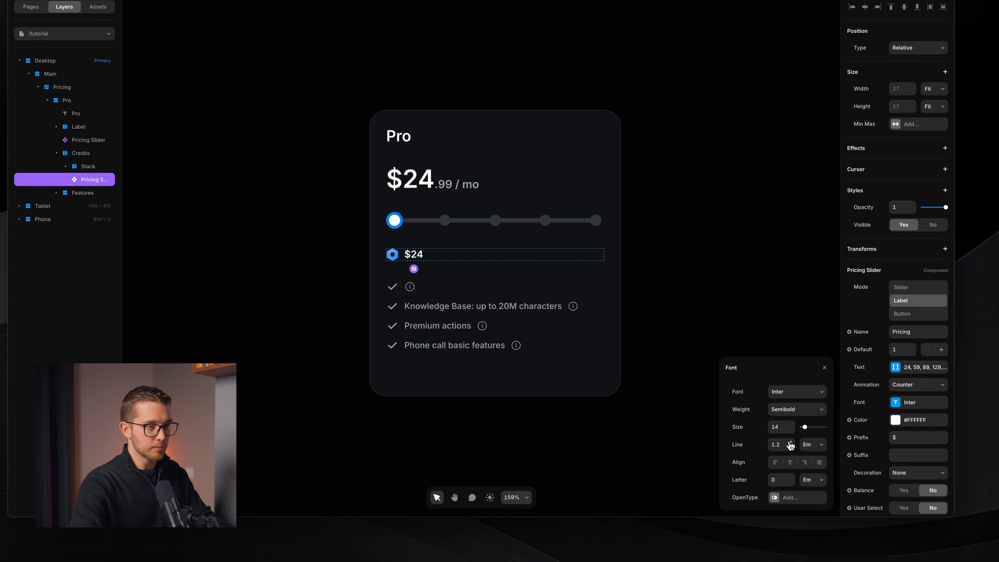
left_click(791, 443)
left_click(792, 412)
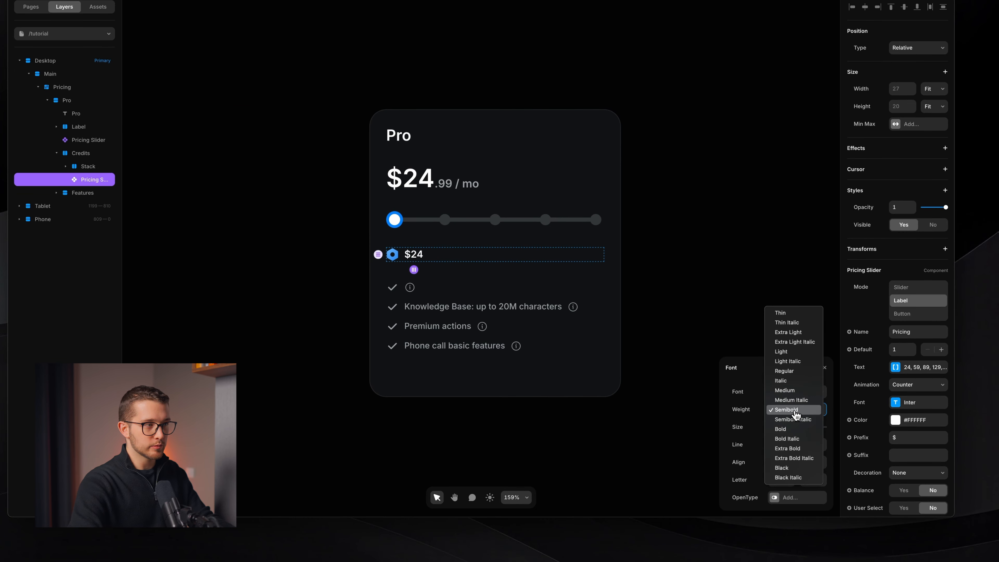
left_click(793, 412)
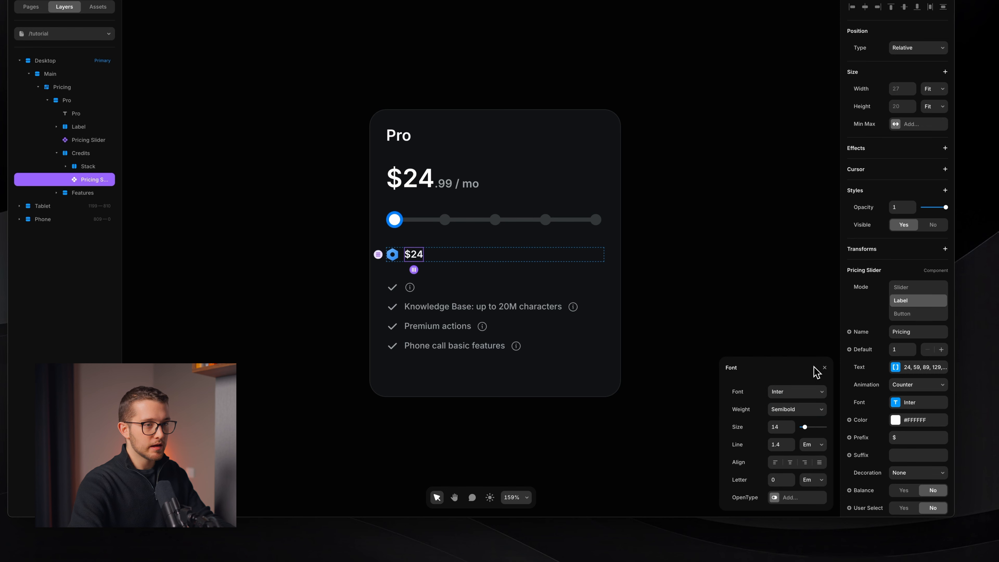
Step: Close the font settings, switch to the finished pricing page and move the Pro slider to examine its credits amounts
left_click(824, 367)
key("super+Tab")
left_click(478, 274)
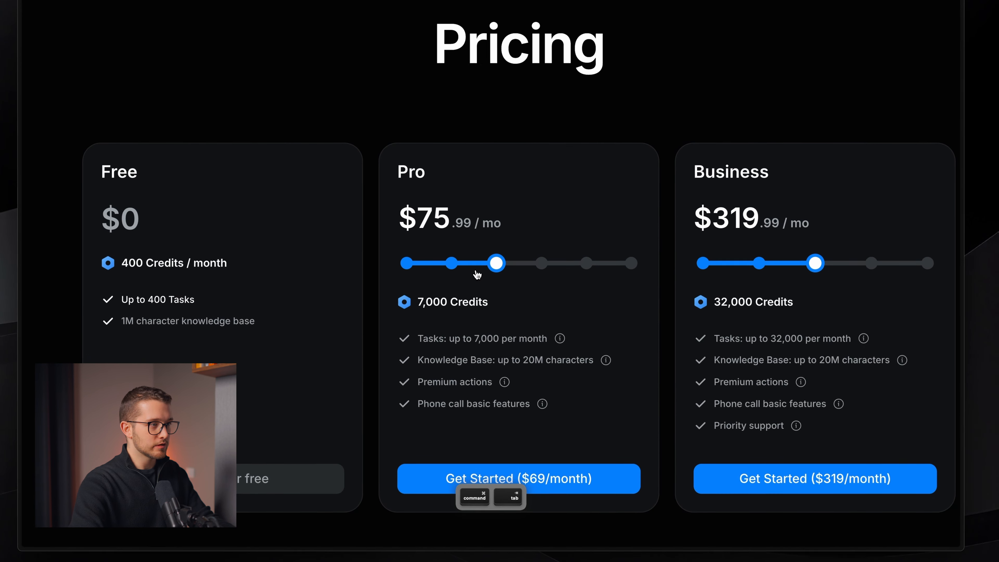
left_click_drag(477, 274, 496, 266)
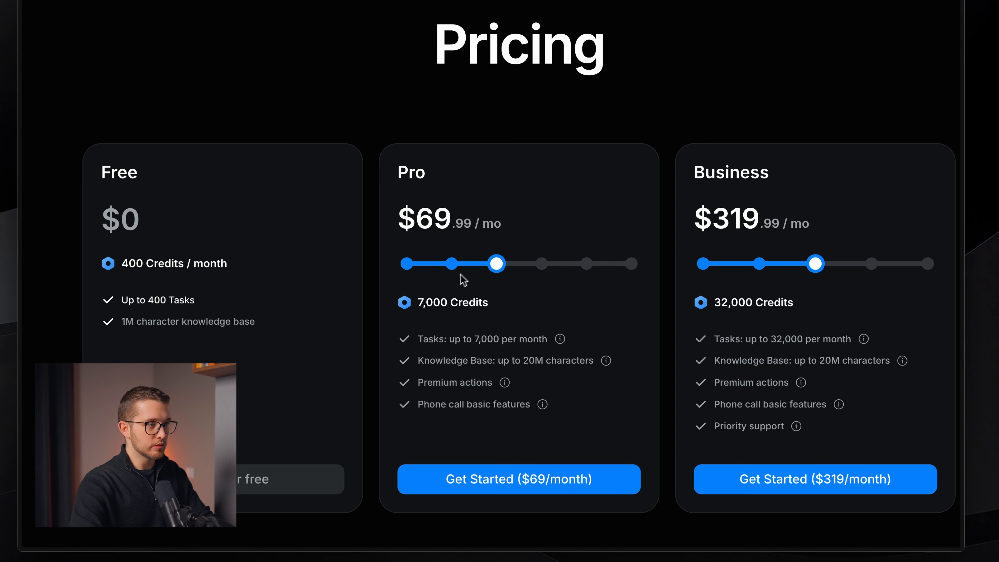
key("super+Tab")
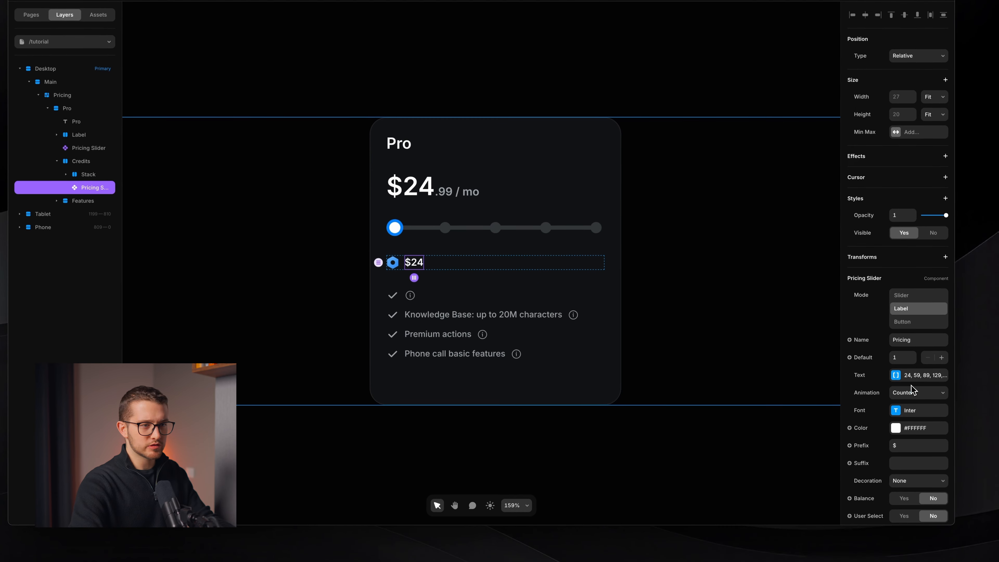
Step: Open the credits label's Text values and set the first one to 1,000
left_click(912, 377)
left_click_drag(784, 384, 738, 268)
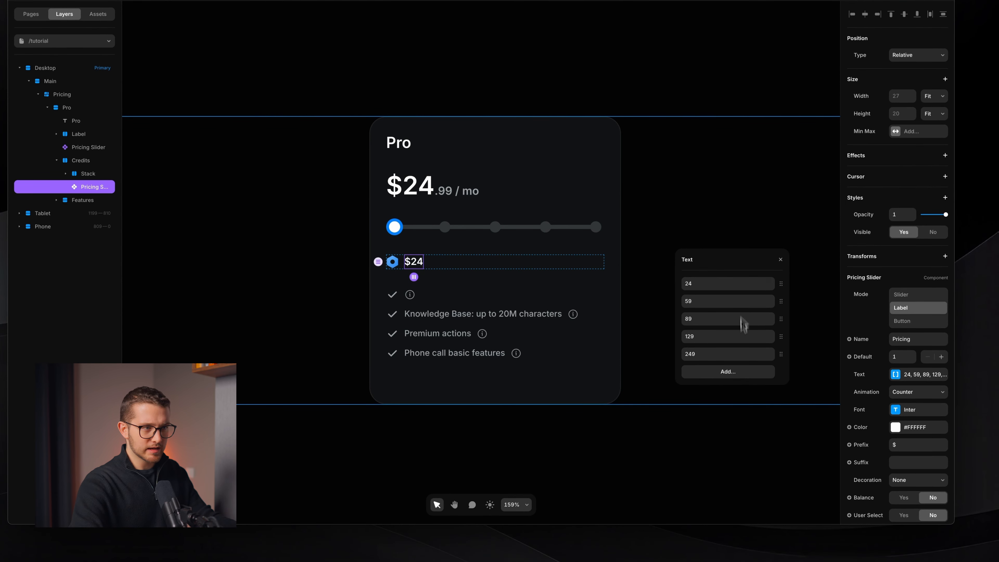
key("Return")
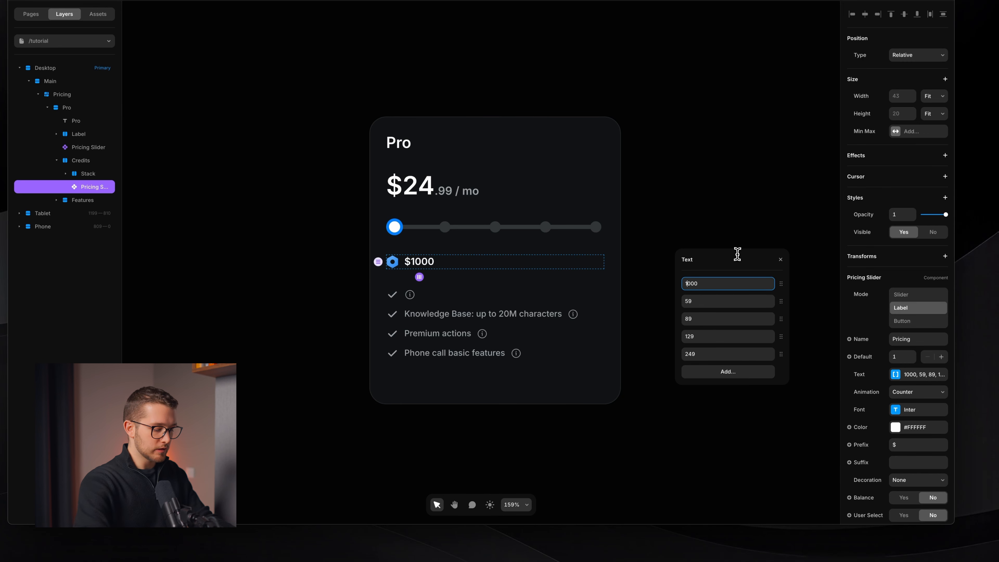
type(",")
key("Return")
key("super+a")
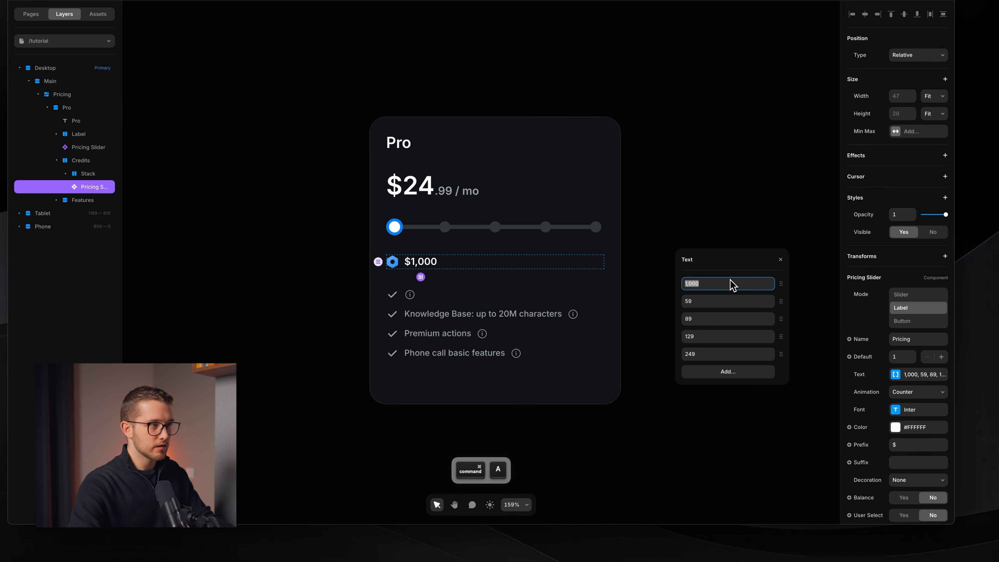
Step: Copy the first Text value over the second one and change it to 2,000
key("super+c")
left_click(719, 301)
key("super+v")
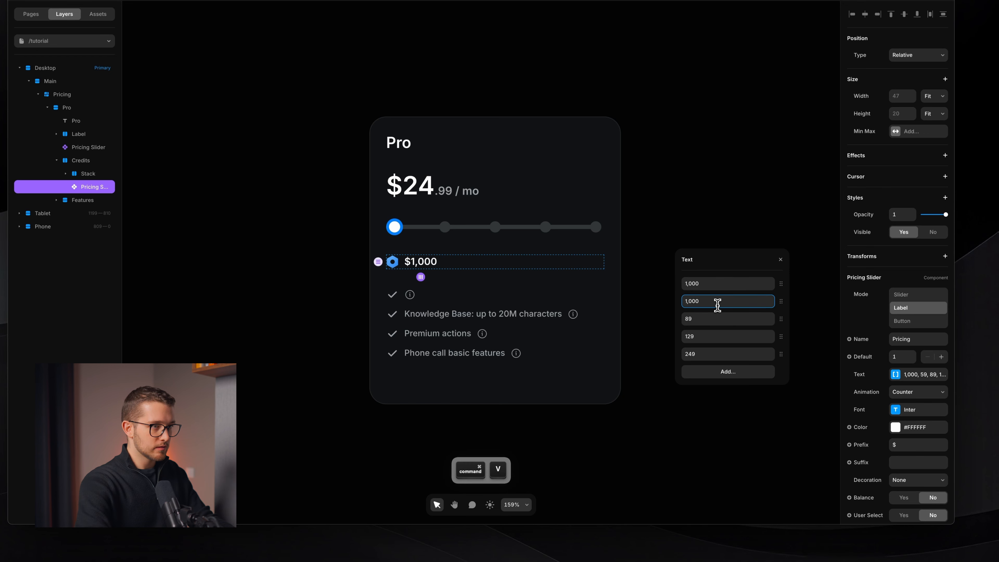
key("Left")
key("Left")
key("Left")
key("Left")
key("BackSpace")
type("2")
key("Return")
Step: Set the third and fourth Text values of the credits label to 4,000 and 7,000
left_click(711, 319)
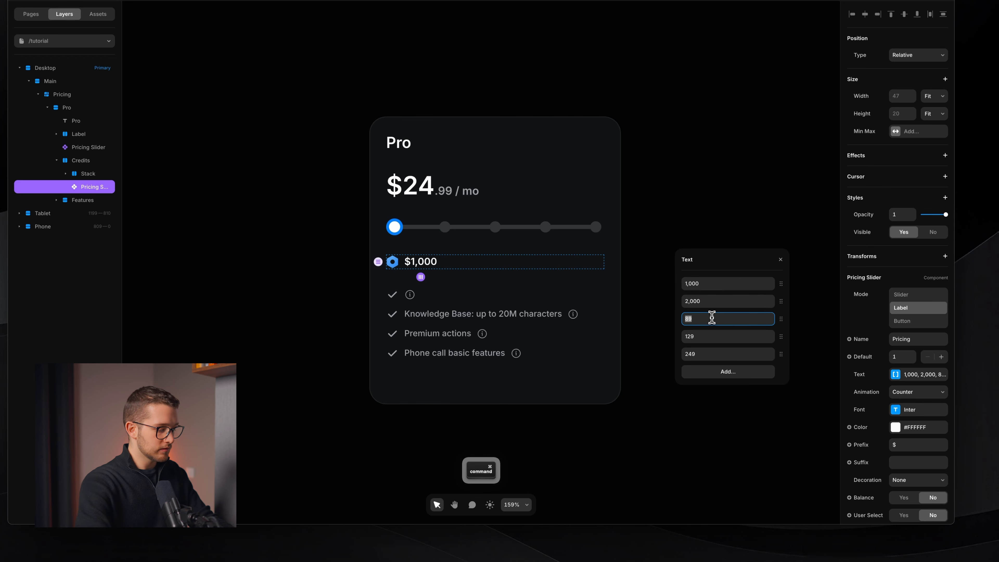
key("super+v")
key("Left")
key("Left")
key("Left")
key("Left")
key("BackSpace")
type("4")
key("Return")
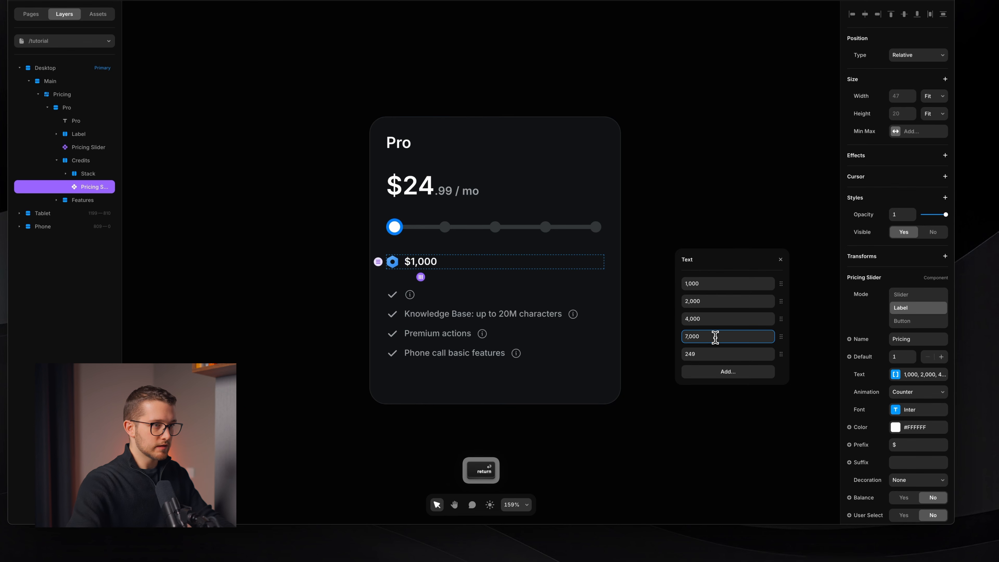
Step: Set the fifth Text value of the credits label to 10,000 and close the value list
left_click(712, 355)
key("super+v")
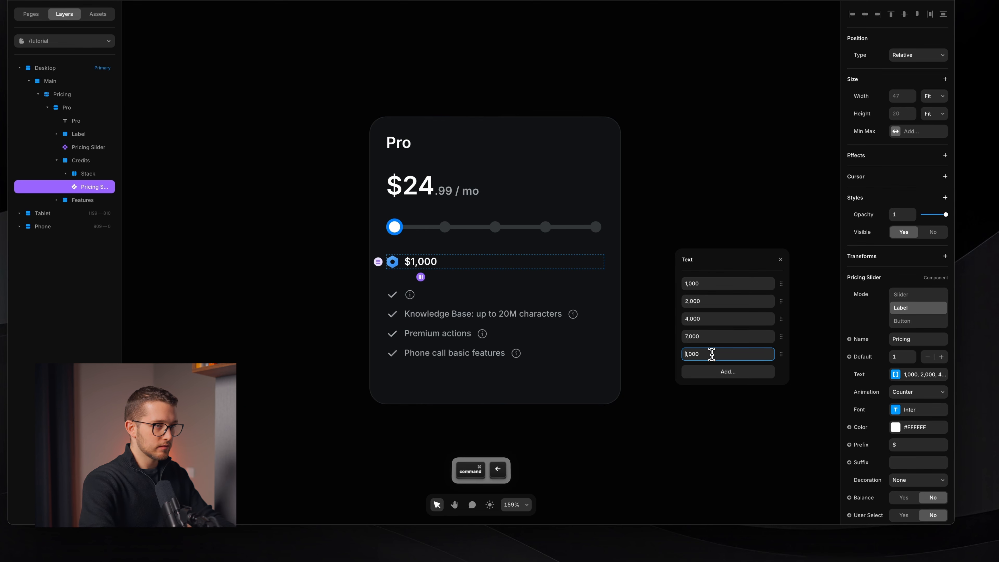
key("Right")
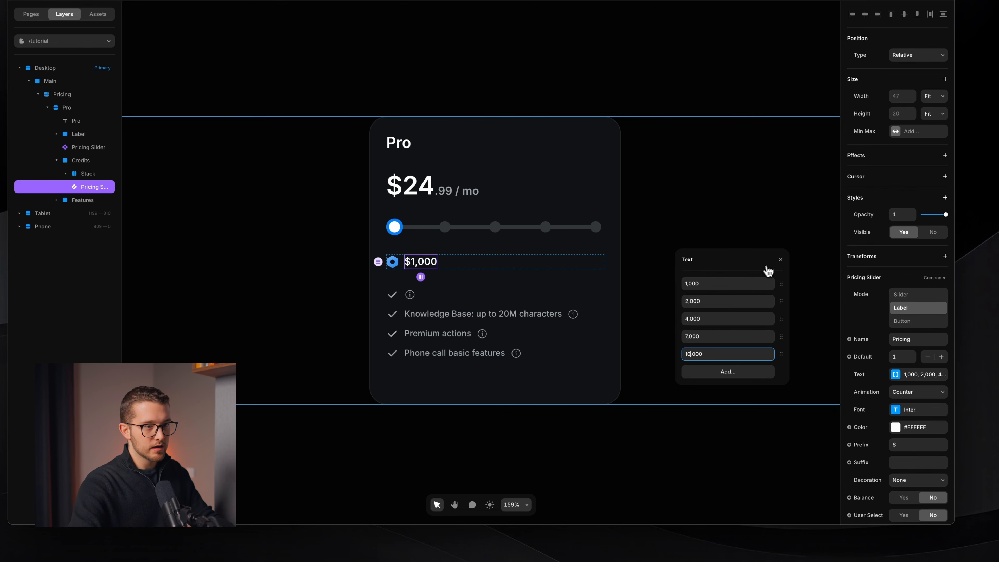
left_click(778, 261)
Step: Remove the dollar sign from the credits label's Prefix
scroll(908, 476, "down", 3)
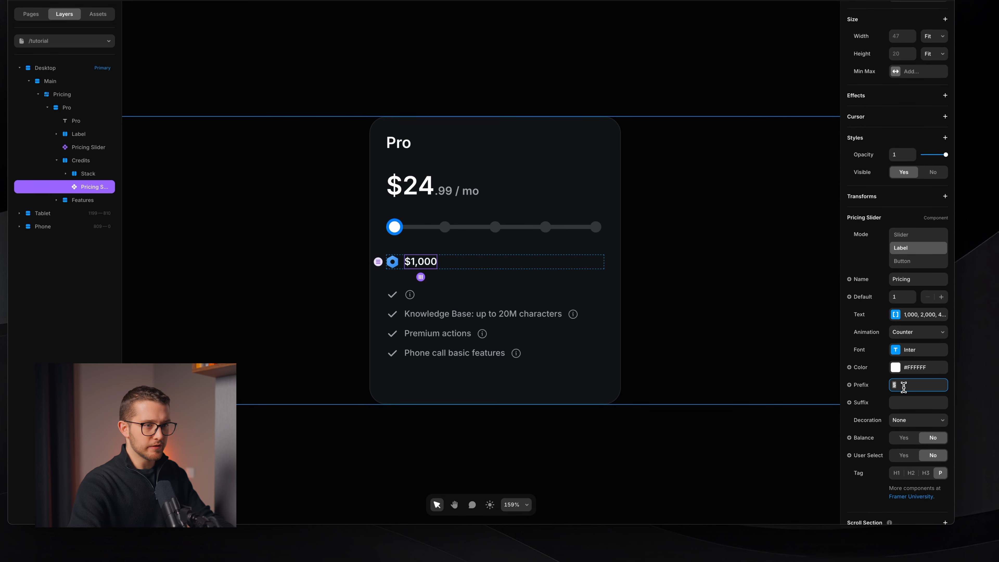
key("BackSpace")
key("Return")
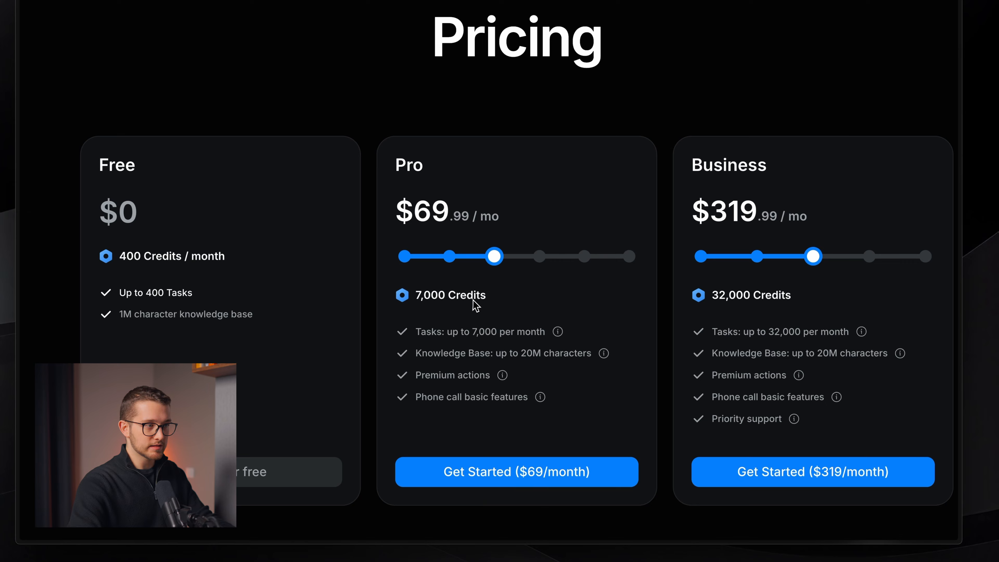
Step: Set the credits label's Suffix to "Credits" with a leading space that separates it from the number
key("super+Tab")
type("Cr")
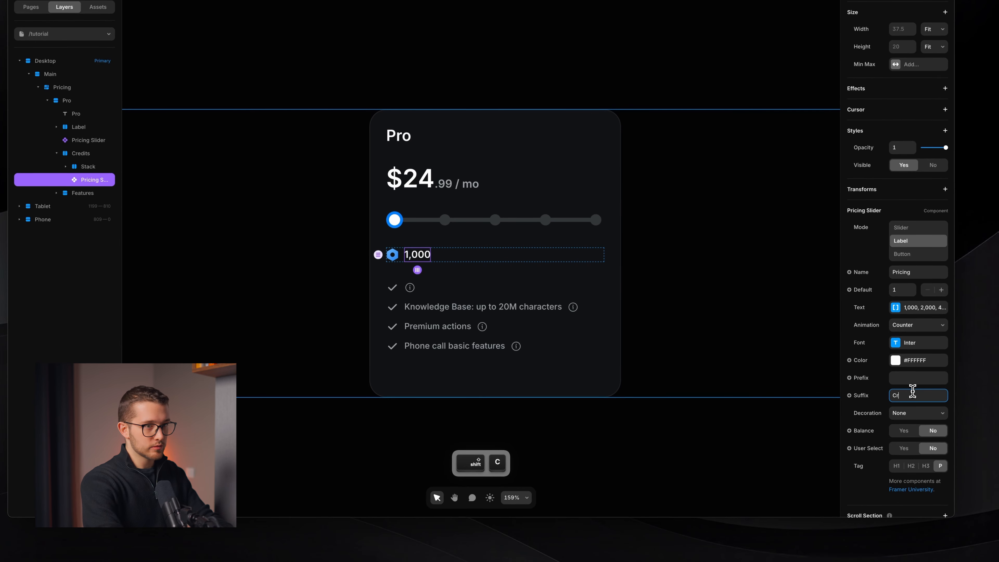
type("edits")
key("Return")
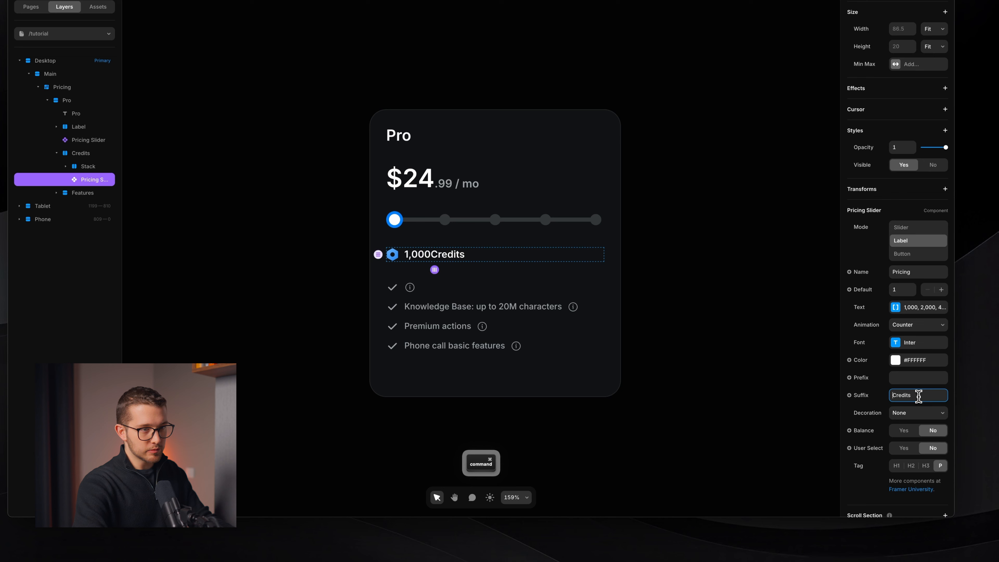
key("super+Left")
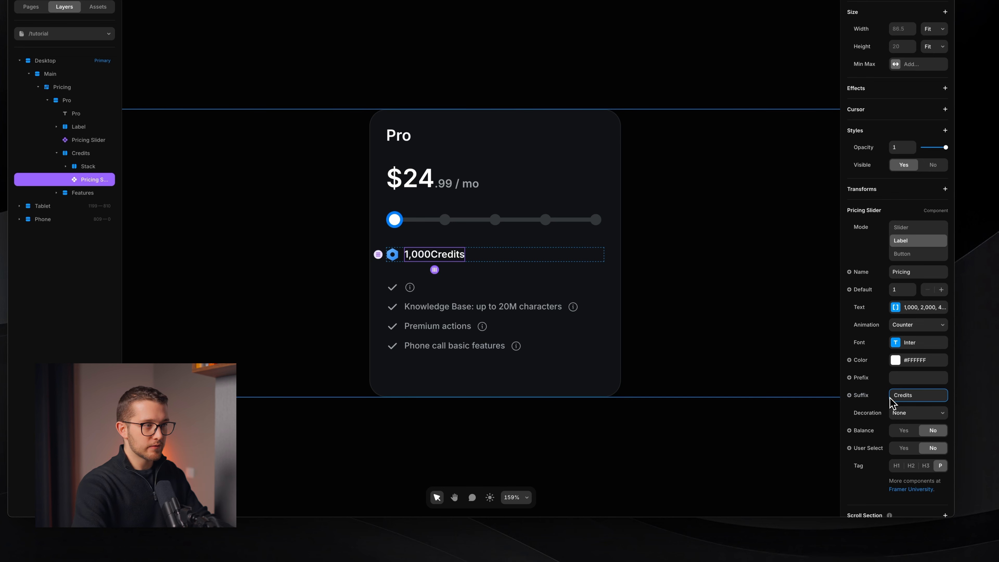
key("Return")
key("shift+super+4")
left_click_drag(425, 238, 441, 269)
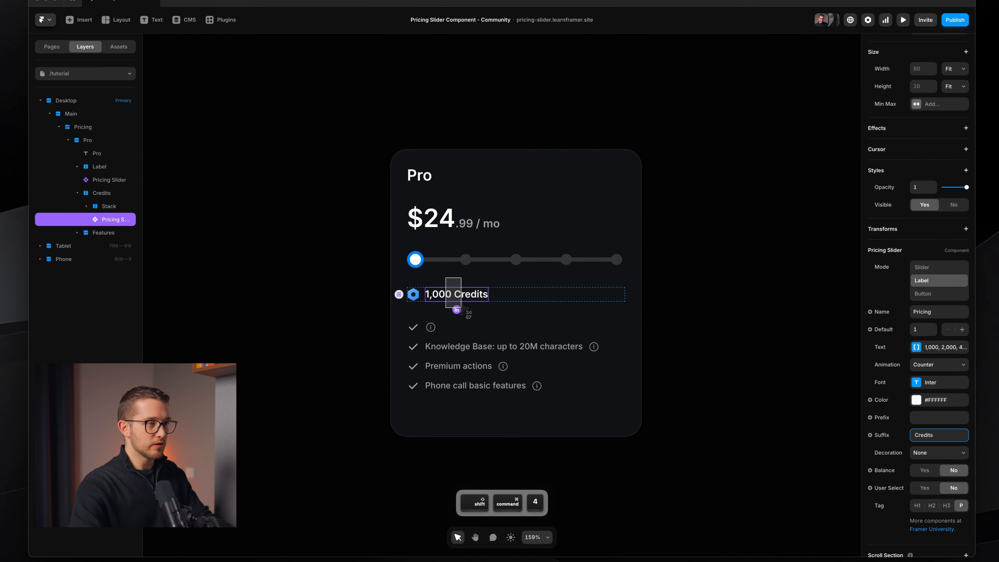
key("Escape")
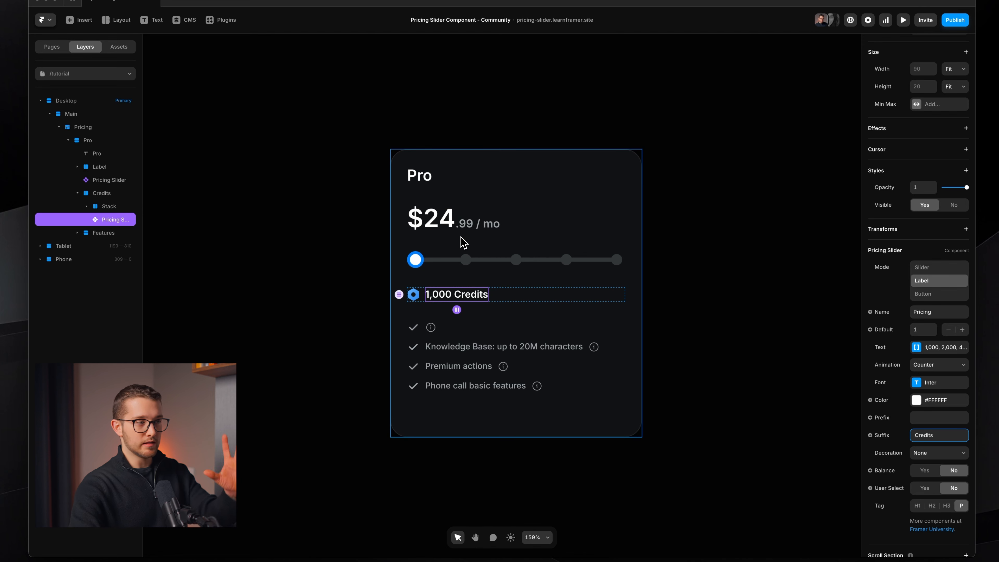
Step: Preview the card and move the slider to the third and second stops to compare the price and credits labels
key("super+backslash")
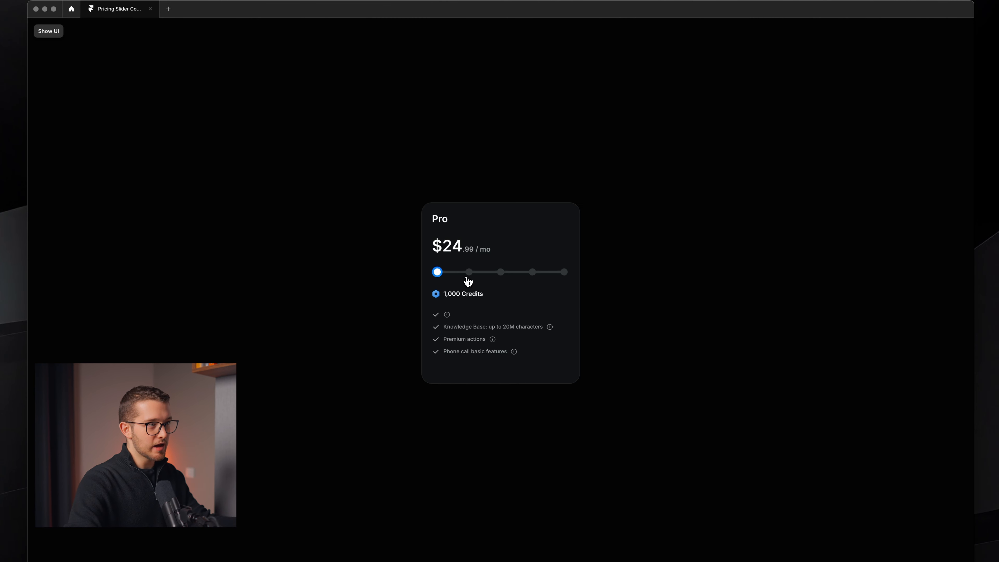
mouse_move(497, 284)
left_mouse_down()
mouse_move(527, 282)
mouse_move(503, 280)
mouse_move(515, 283)
left_mouse_up()
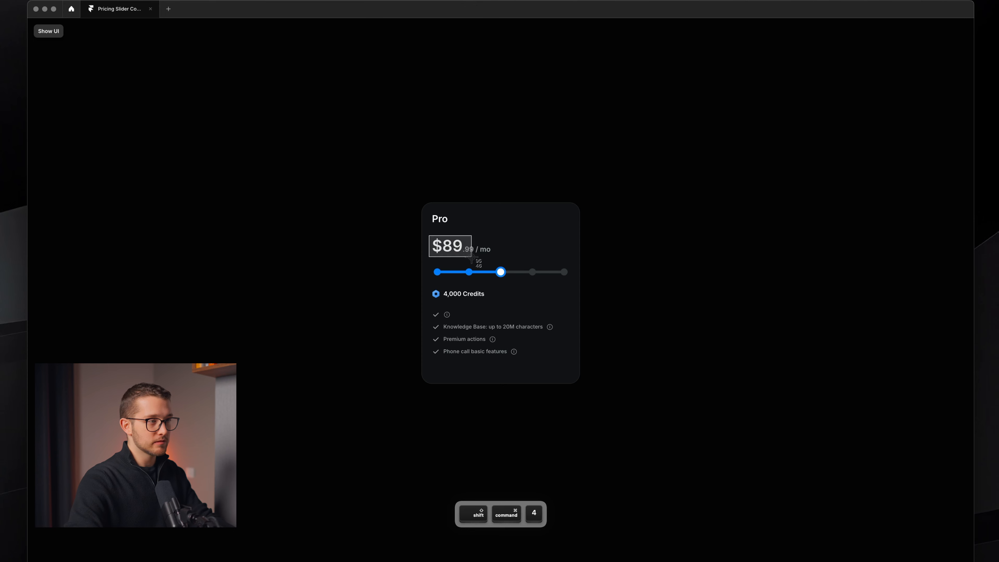
key("Escape")
left_click(471, 270)
key("shift+super+4")
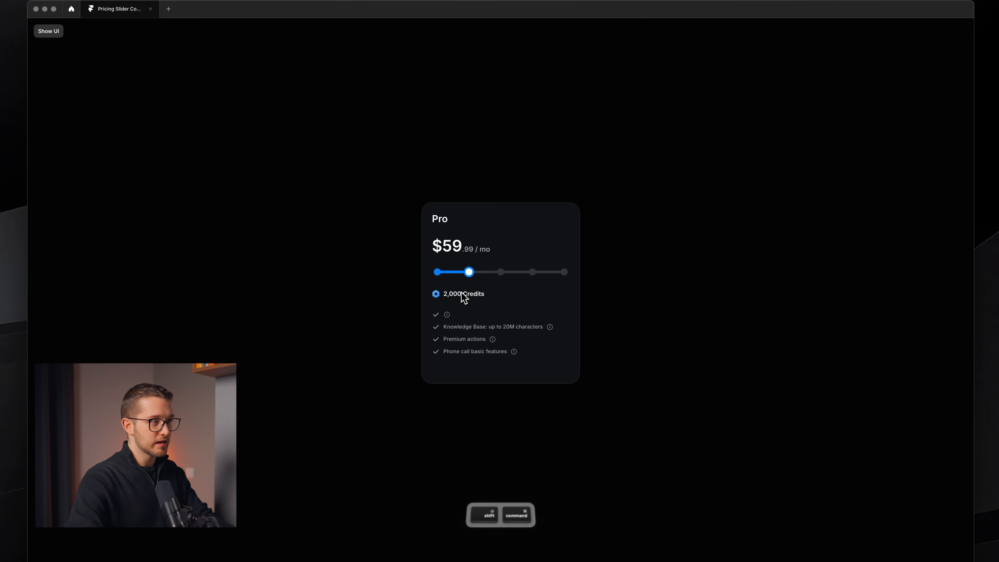
left_click_drag(428, 286, 508, 311)
key("Escape")
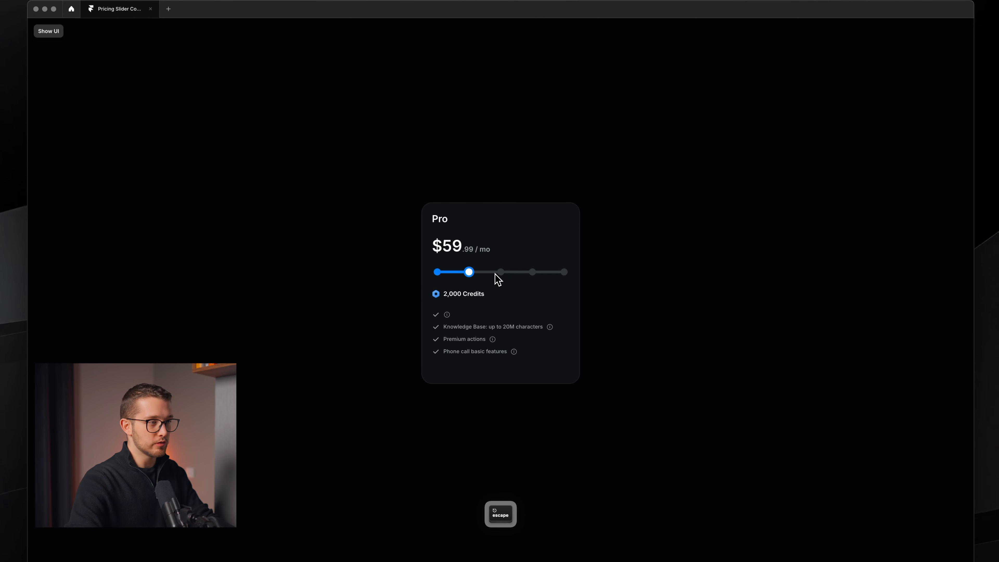
Step: Switch to the finished pricing page and examine the Tasks line in the Pro card's feature list
key("super+Tab")
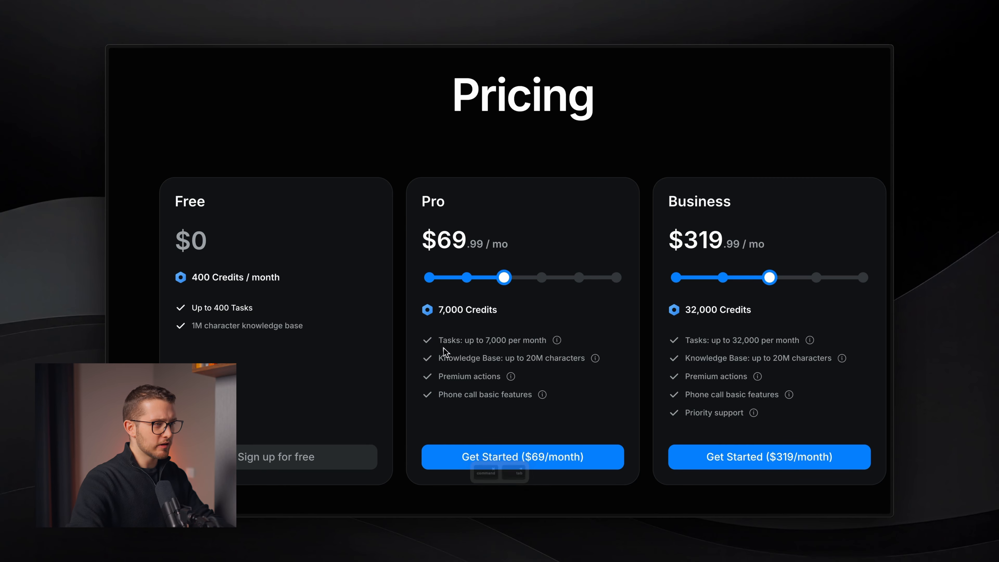
left_click_drag(437, 340, 551, 339)
key("super+c")
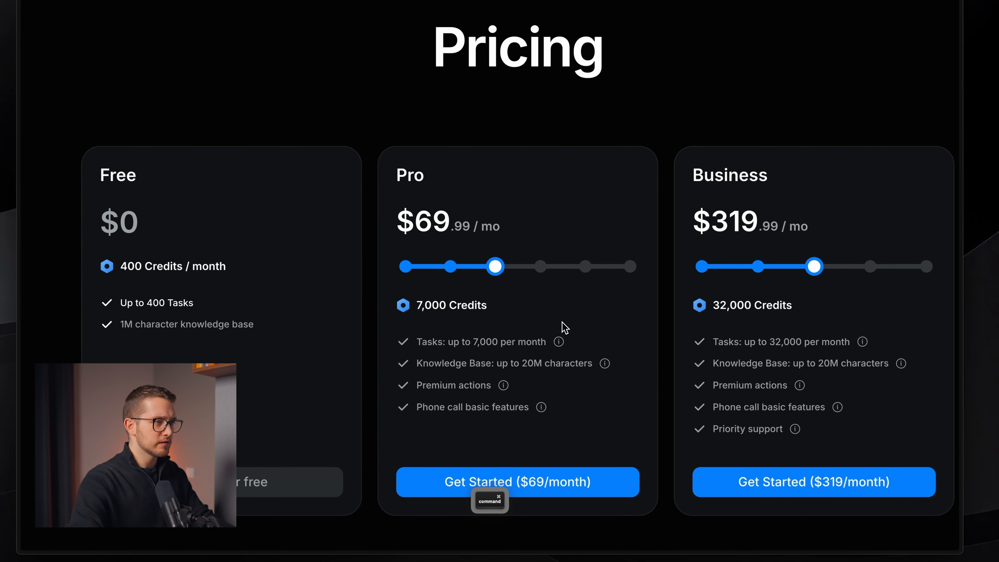
Step: Return to the editor, copy the credits label and paste it into the first Features row between the check mark and info icon
key("super+Tab")
left_click(445, 296, "super")
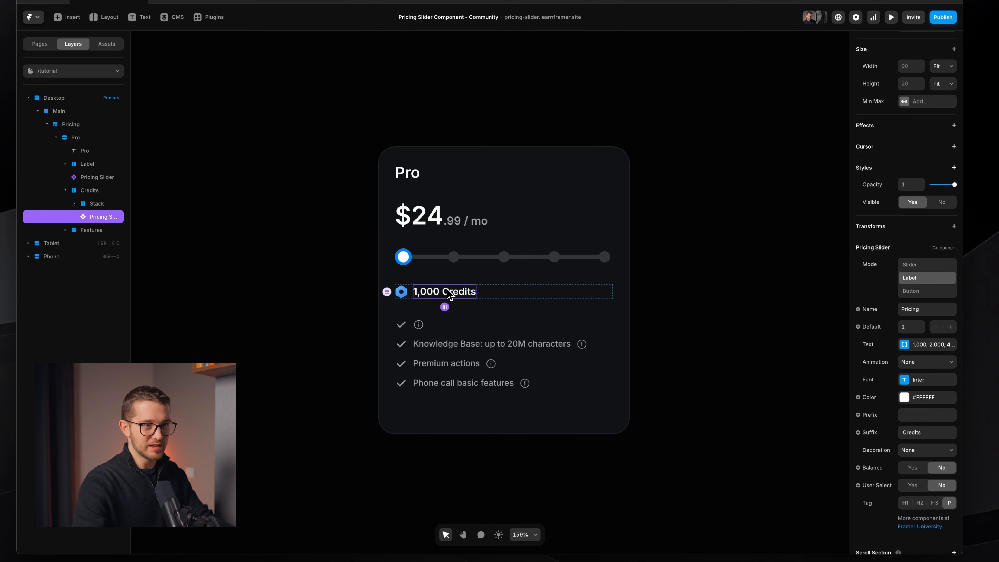
left_click(922, 344)
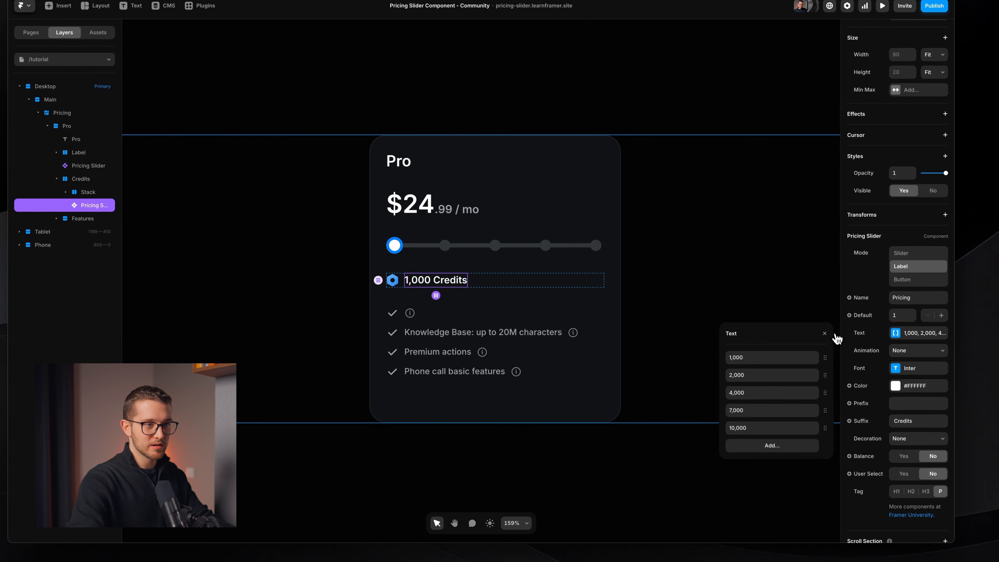
left_click(825, 333)
left_click(405, 316, "super")
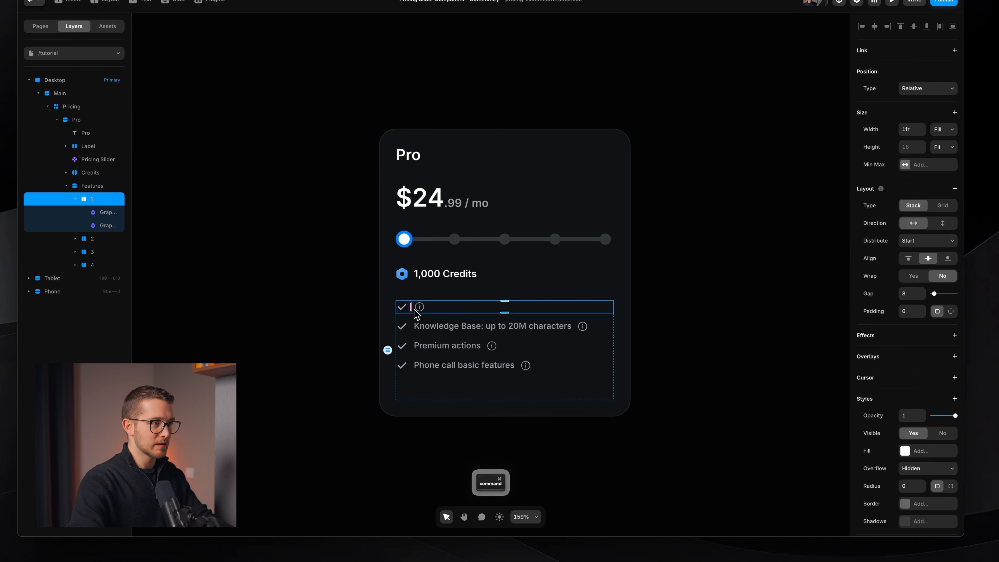
key("super+v")
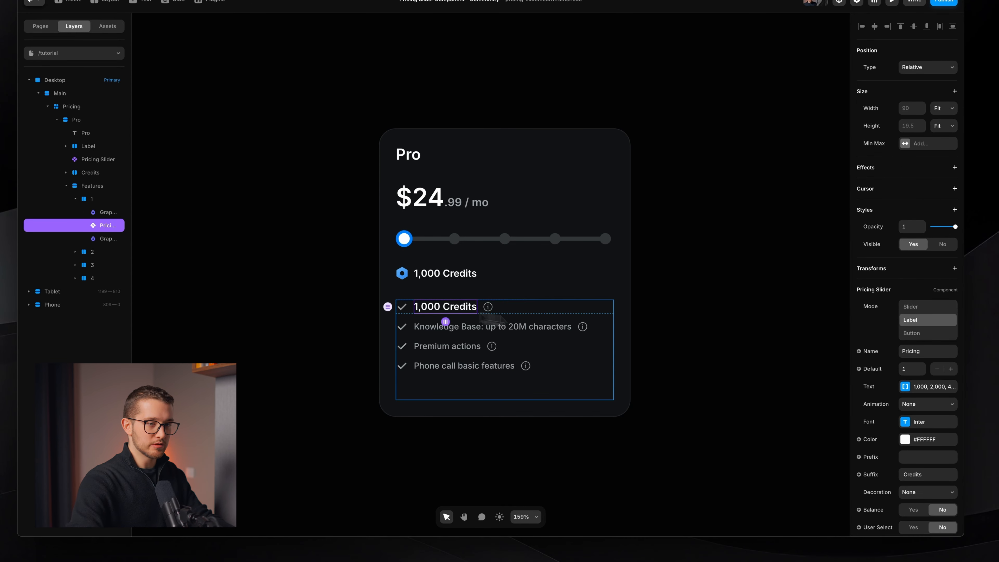
Step: Set the pasted feature label's color to #9BA1A5 by sampling the Knowledge Base text, leaving its Animation at None
left_click(905, 439)
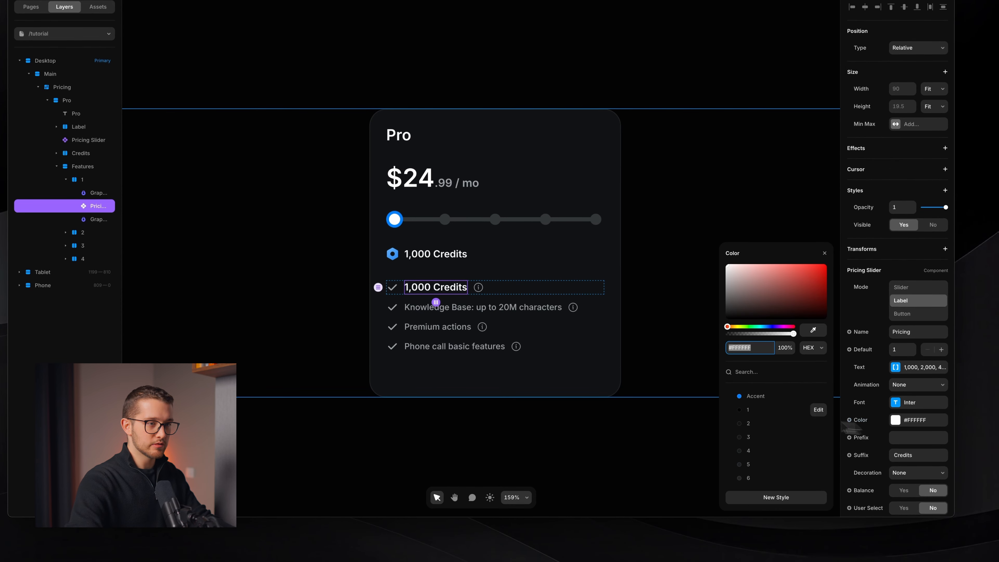
left_click(813, 332)
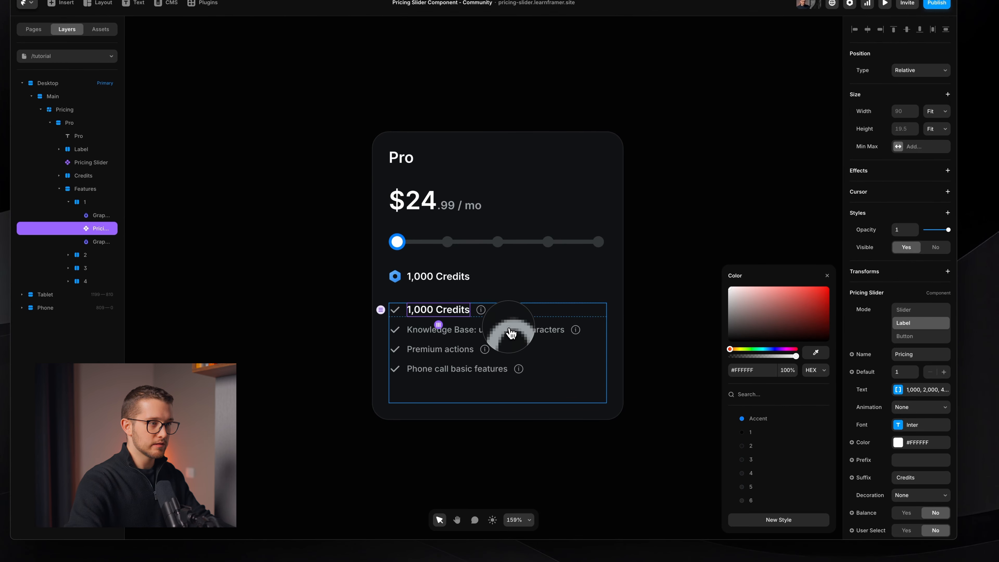
left_click(511, 333)
left_click(925, 409)
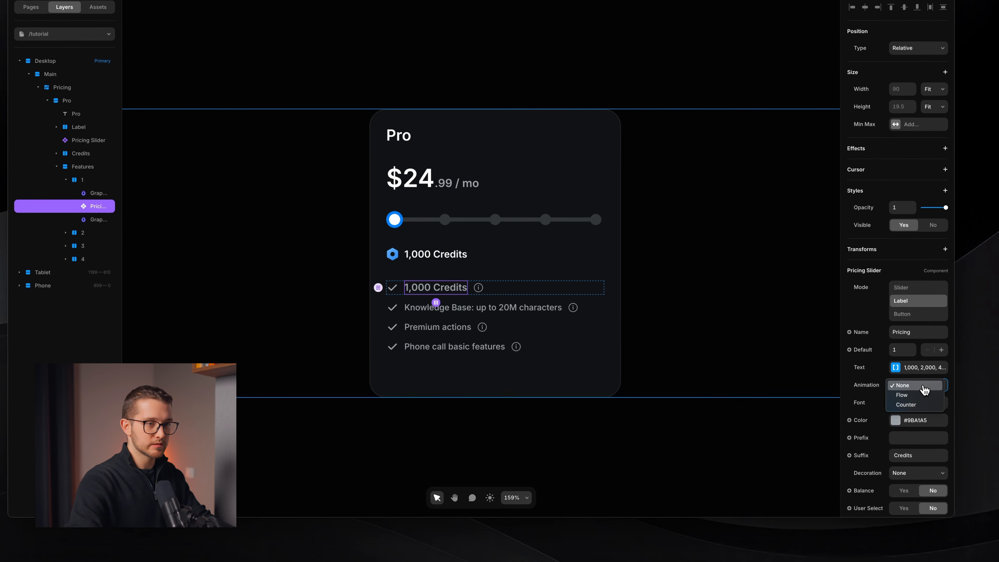
left_click(897, 430)
Step: Set the feature label's font size to 12 and line height to 1.2 em, choose a lighter weight and close the font settings
left_click(901, 407)
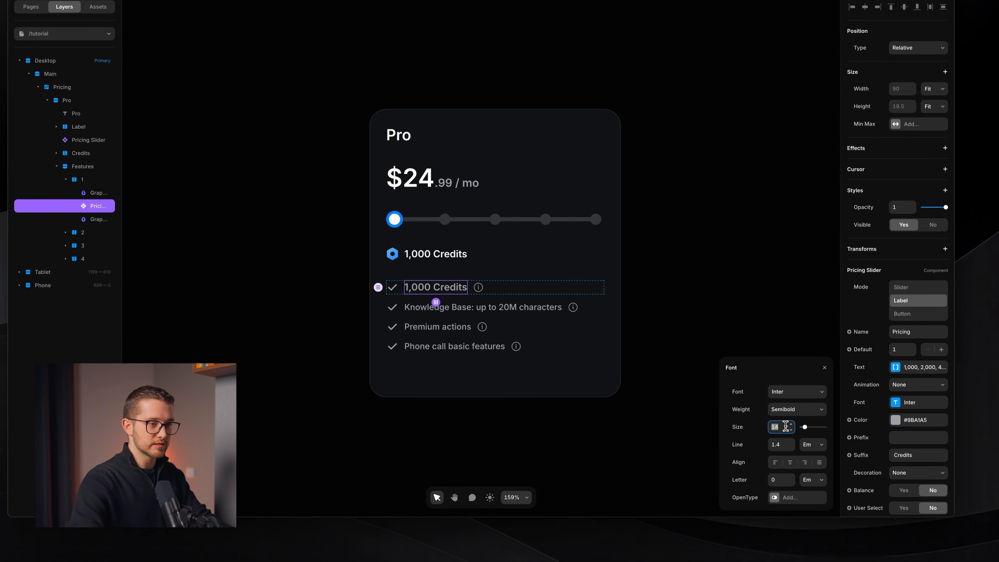
type("12")
key("Return")
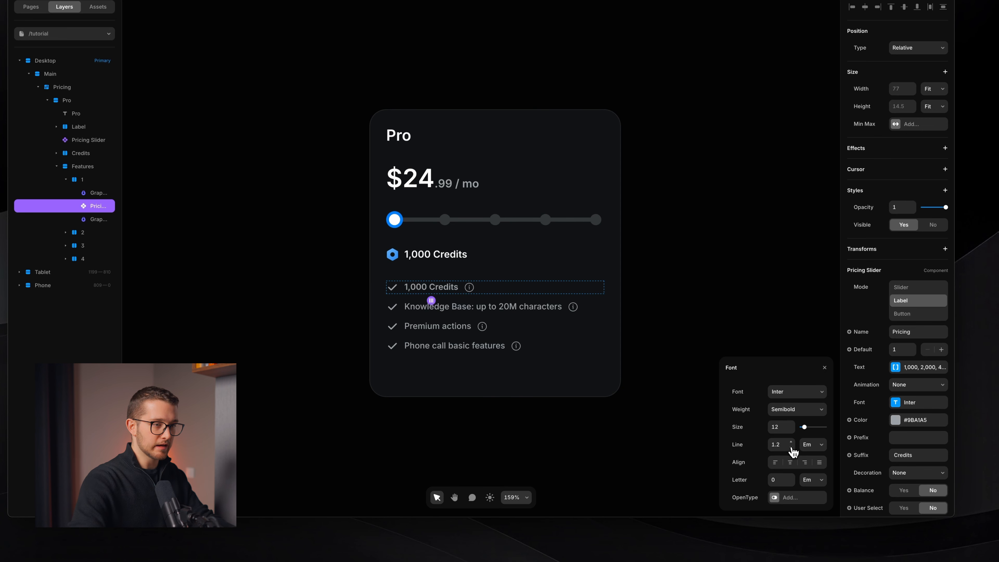
left_click(797, 410)
left_click(795, 391)
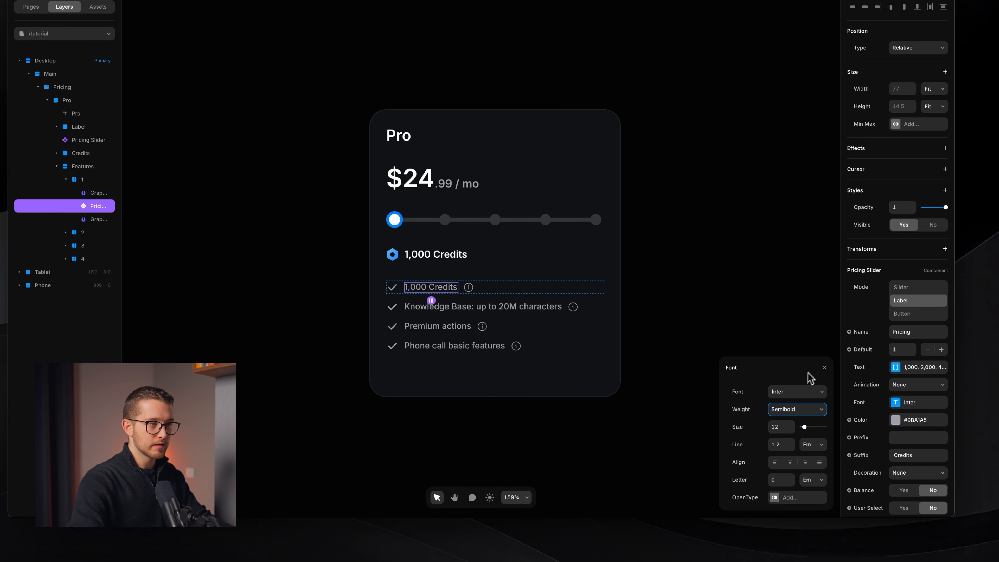
left_click(824, 370)
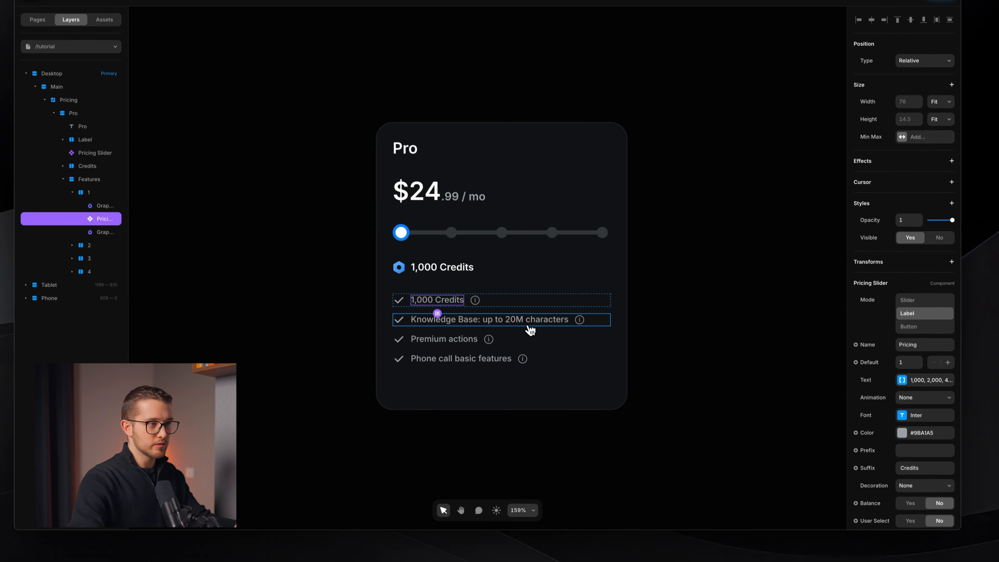
Step: Set the first feature label's prefix to "Tasks: up to" and its suffix to "per month", copying both texts from the finished pricing page
key("super+Tab")
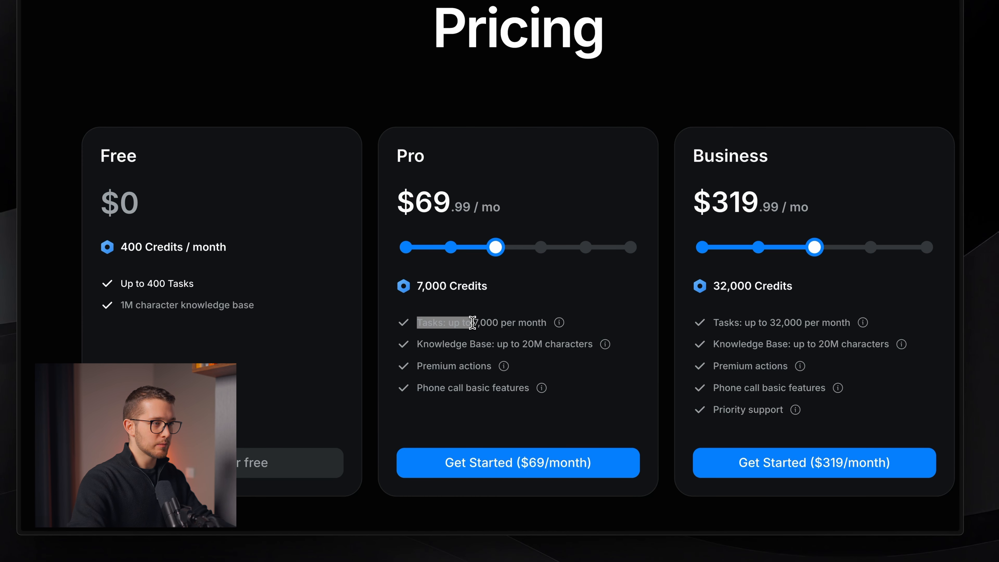
key("super+Tab")
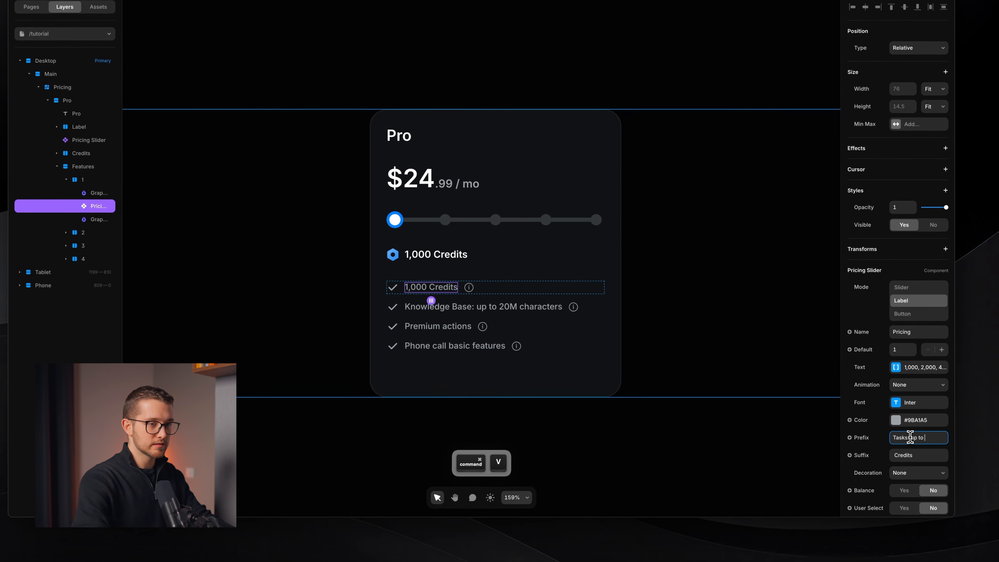
key("super+Tab")
left_click_drag(492, 304, 518, 304)
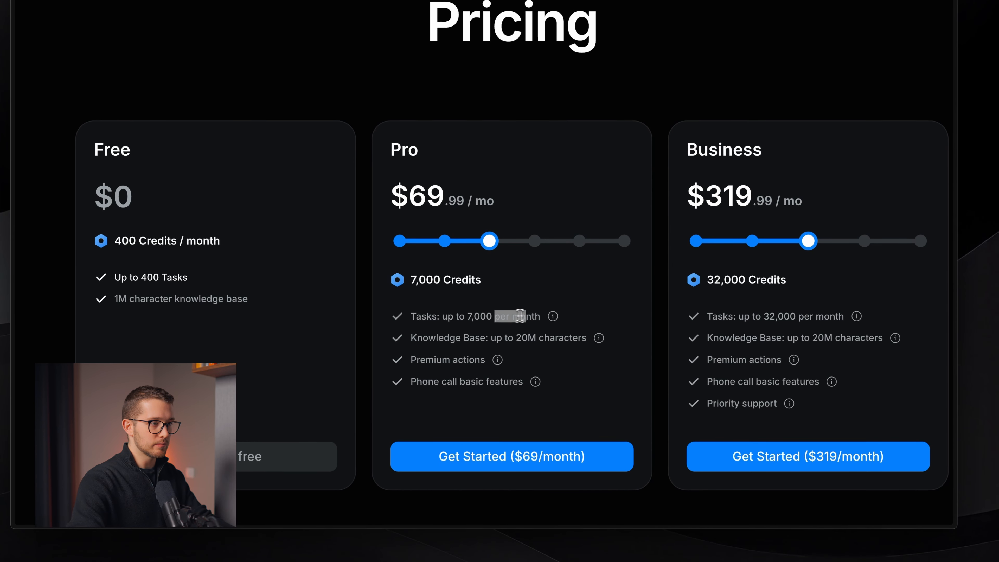
key("super+c")
key("super+Tab")
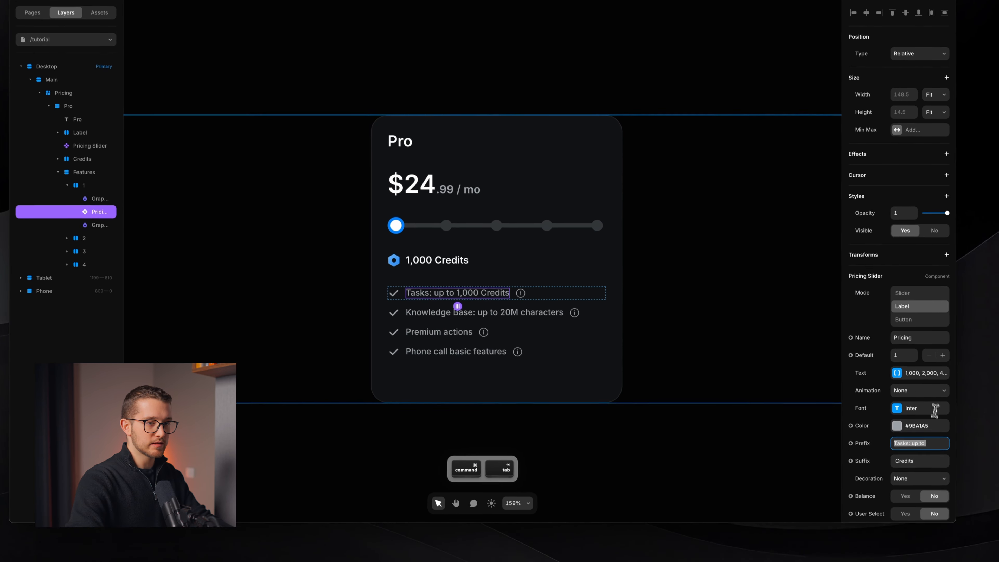
left_click(919, 455)
key("super+v")
key("super+Left")
key("Return")
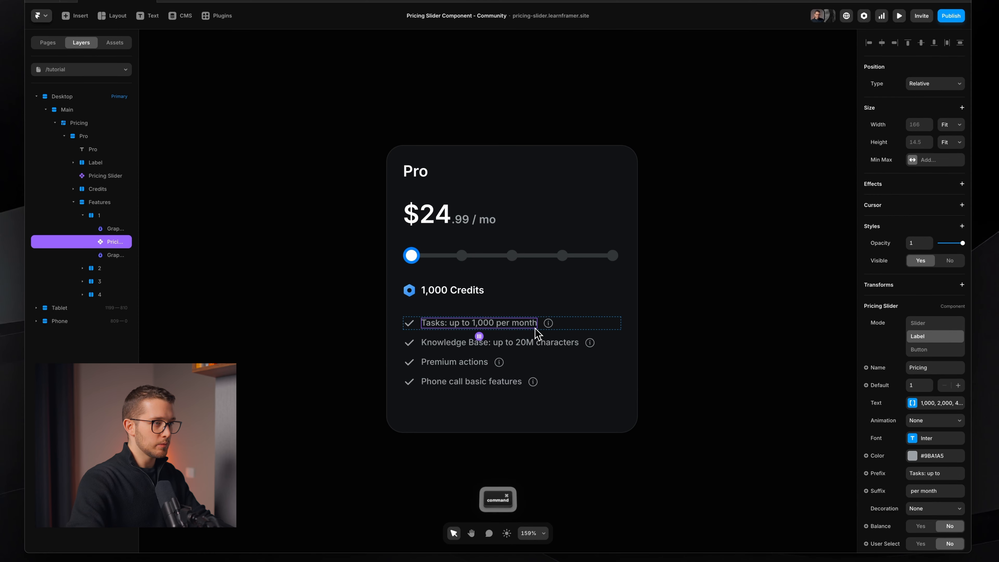
Step: Preview the Pro card and move its slider across the stops to check the price, credits and tasks labels
key("super+p")
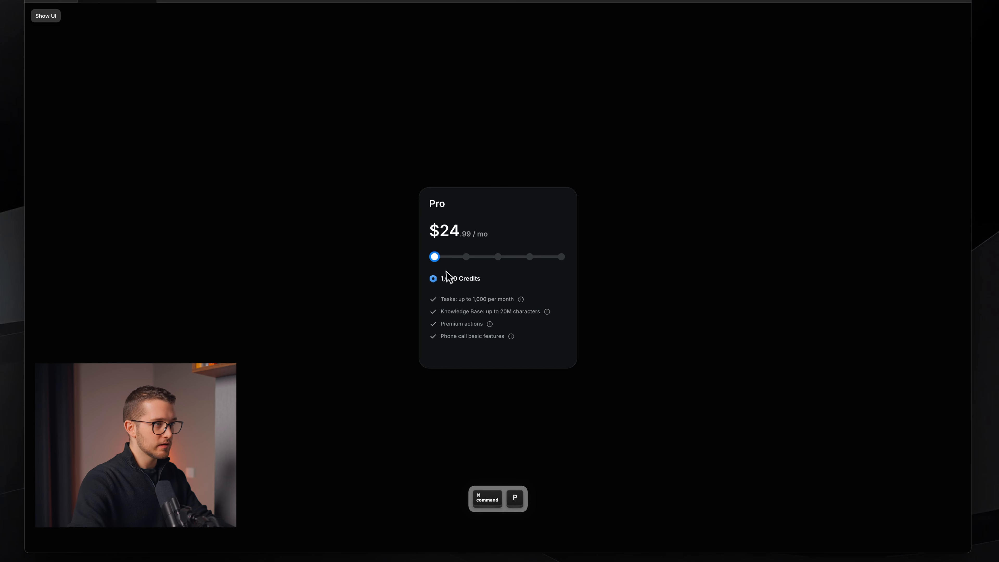
mouse_move(449, 259)
left_mouse_down()
mouse_move(546, 256)
mouse_move(442, 265)
left_mouse_up()
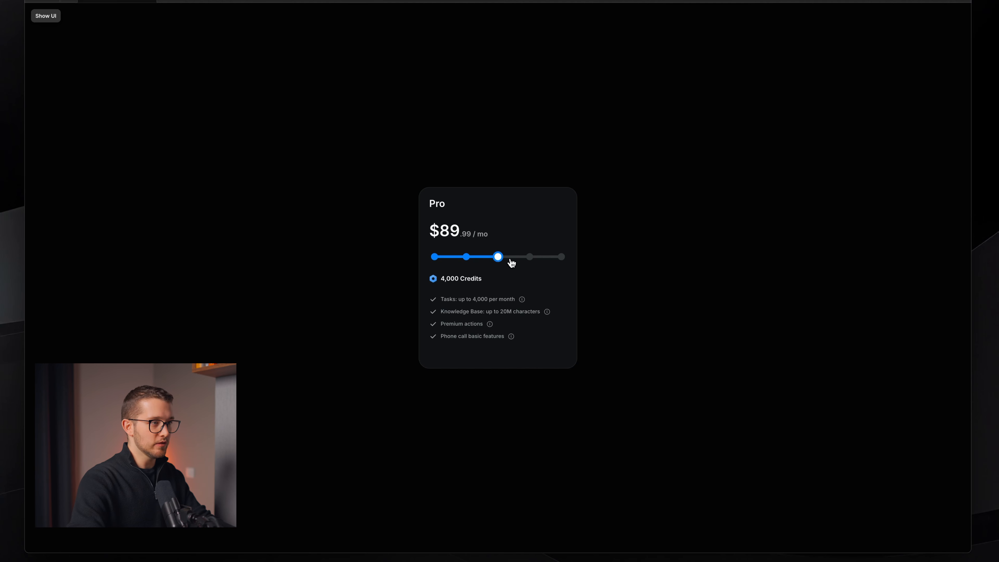
left_click_drag(517, 259, 529, 257)
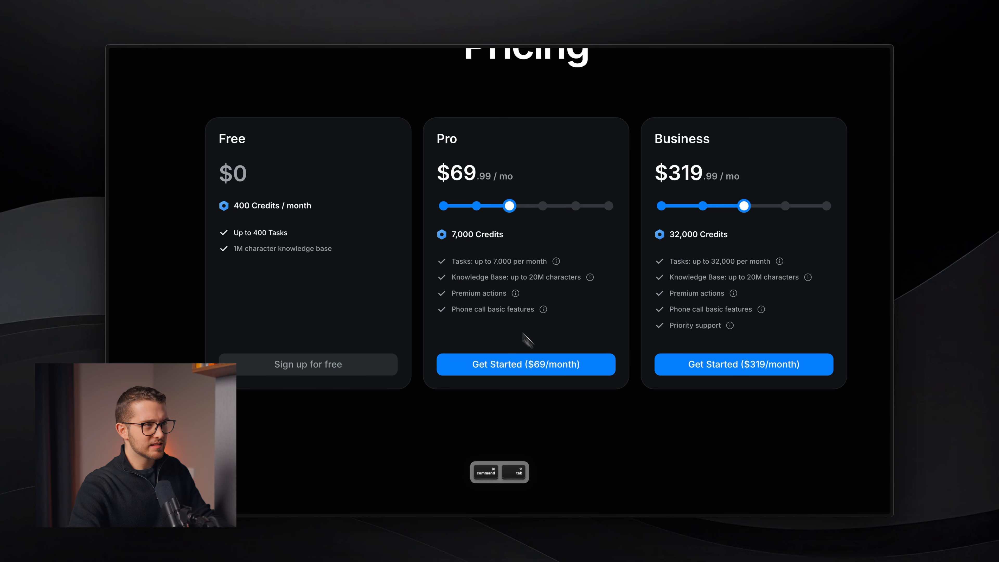
Step: On the finished pricing page, move the Pro slider to the 8,000-credit stop and examine the price in its Get Started button
left_click_drag(512, 208, 551, 212)
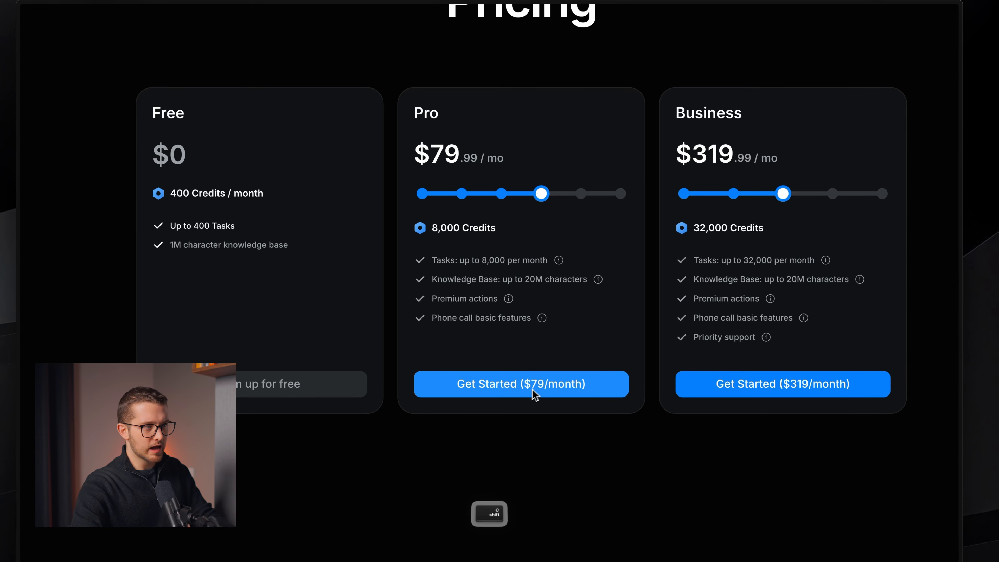
key("super+shift+4")
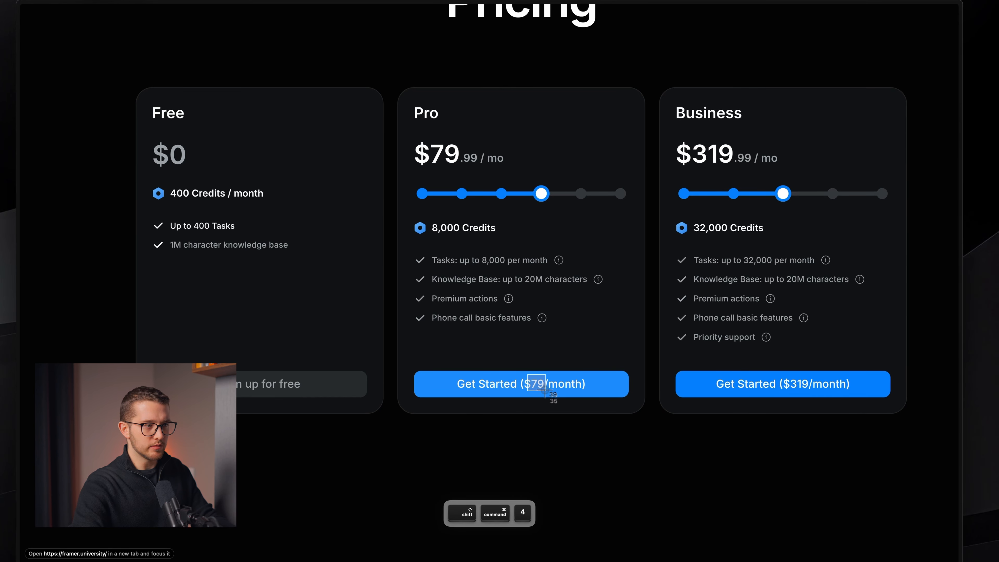
key("space")
key("Escape")
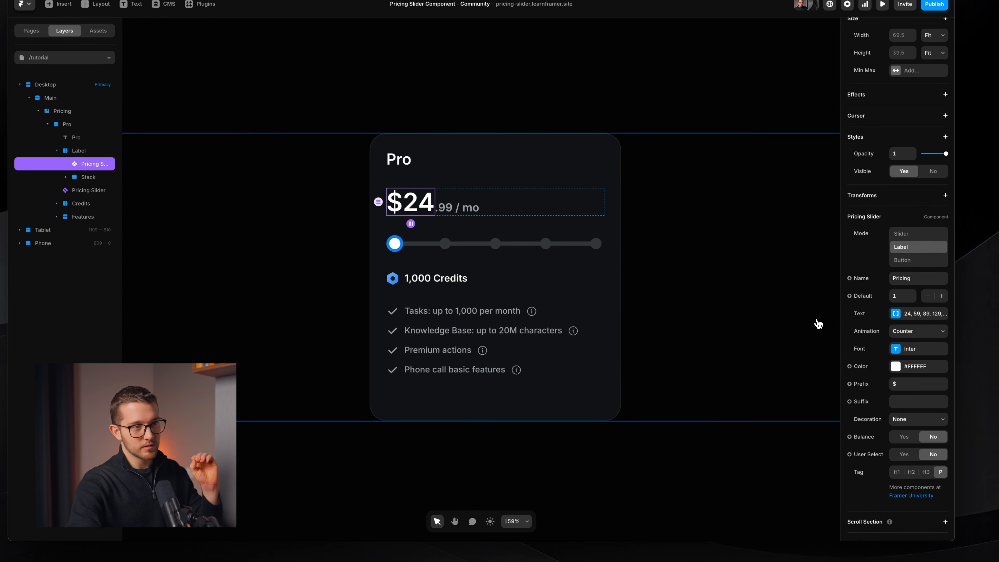
Step: Paste a copy of the editor's price label below the Pro card's Features list, switch it to Button mode and set its width to Fill
left_click(906, 319)
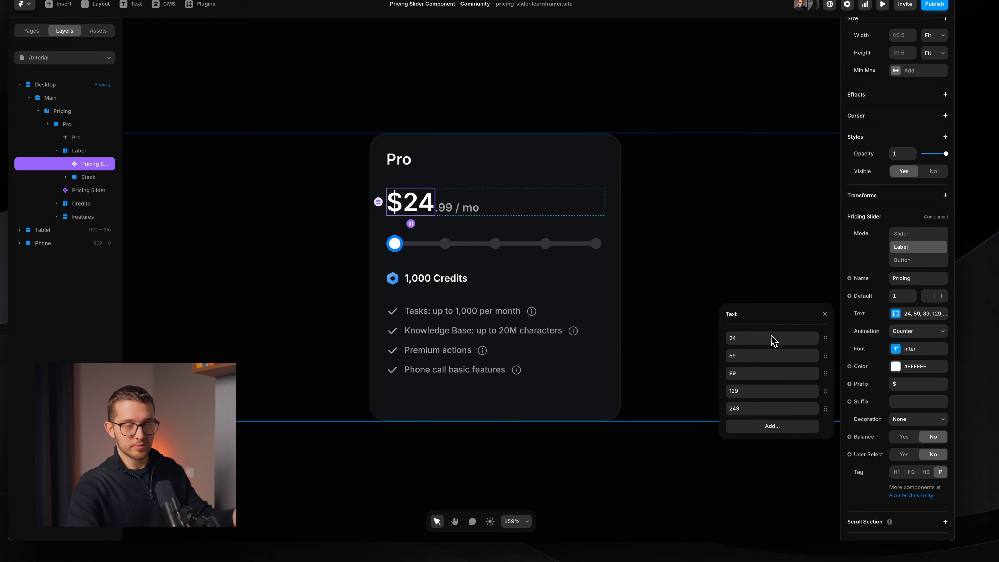
left_click(825, 314)
key("super")
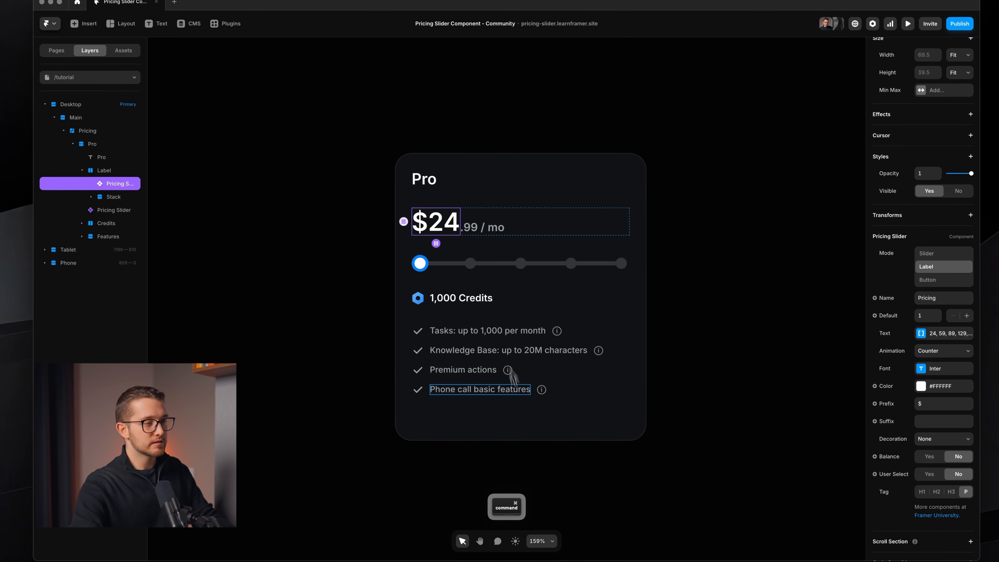
left_click(638, 319)
key("super+v")
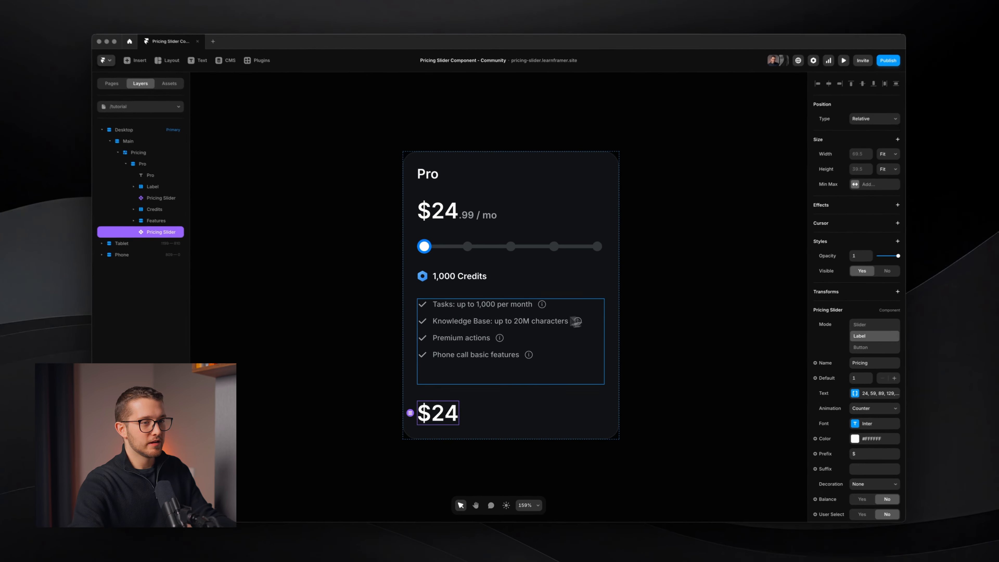
left_click(865, 348)
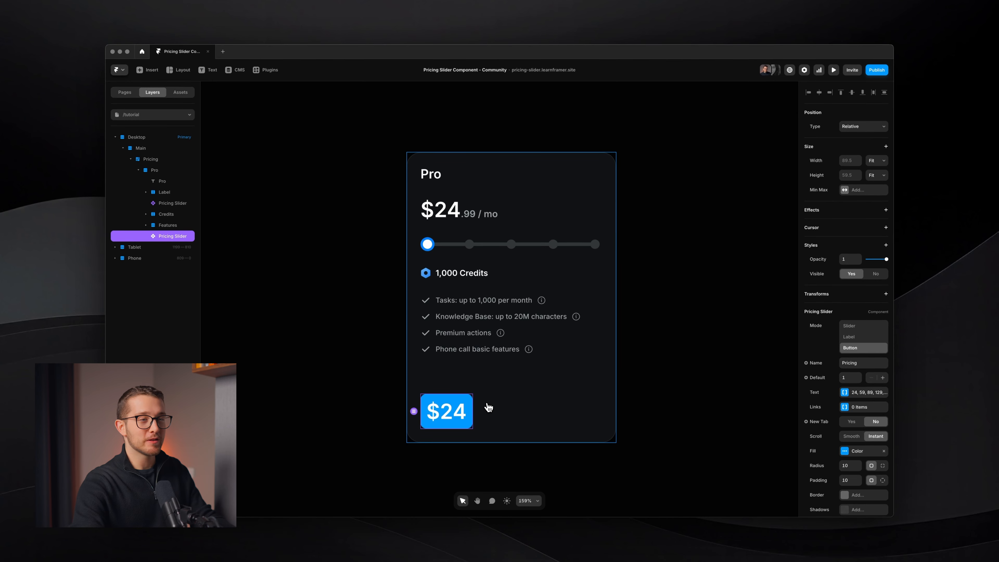
left_click(876, 160)
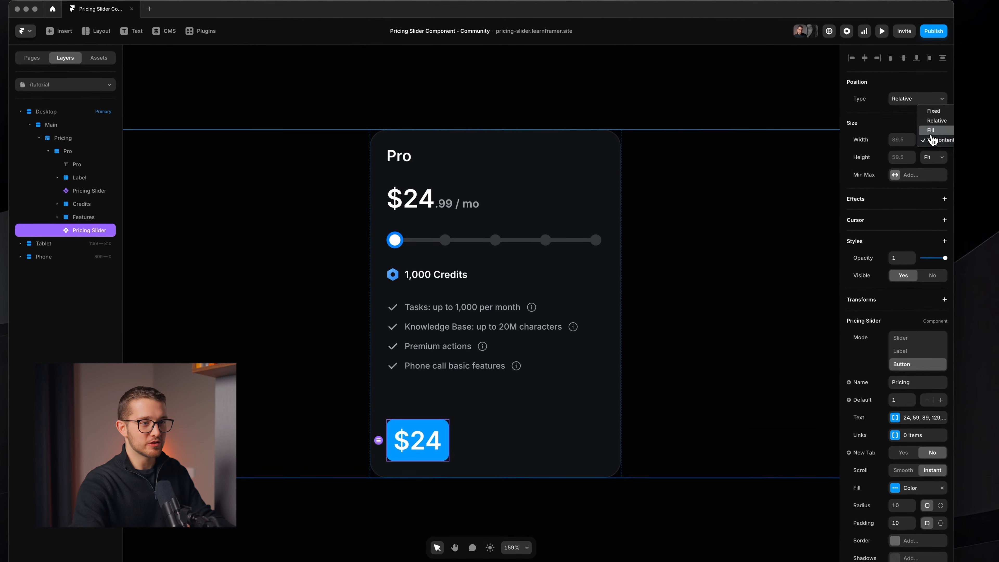
left_click(931, 133)
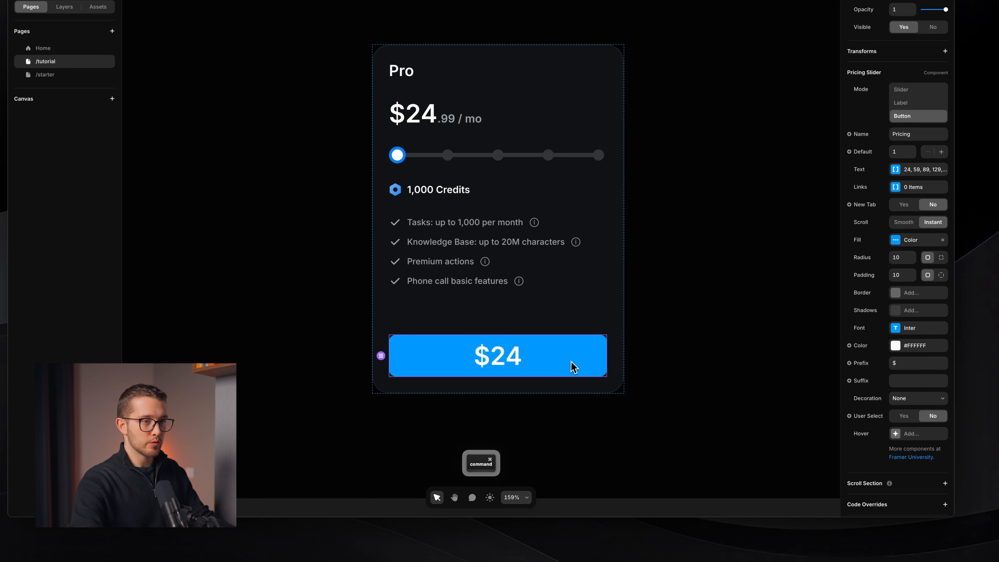
Step: Set the button's font size to 16, its line height to 1.4 em and its weight to Medium
left_click(900, 328)
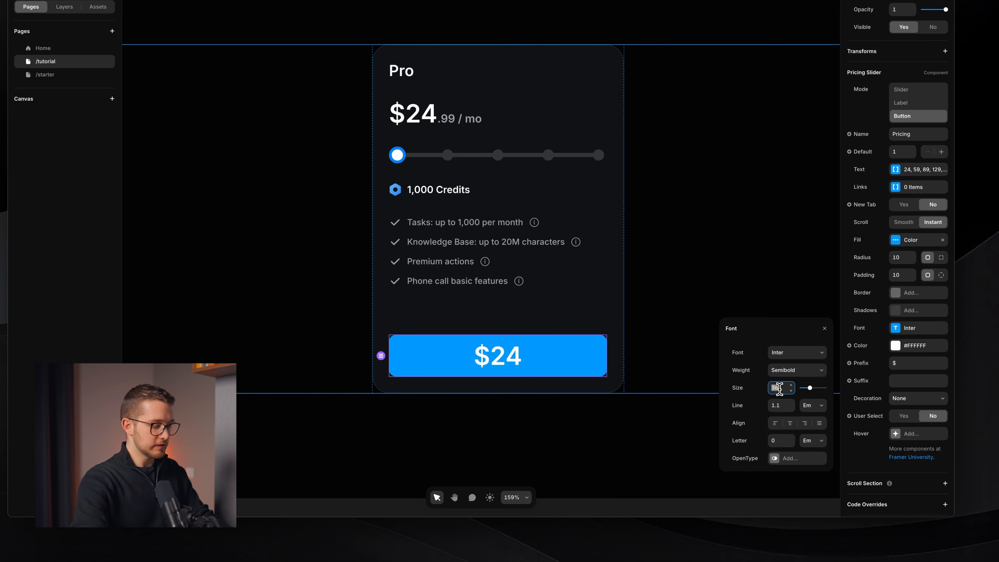
key("Return")
left_click(791, 405)
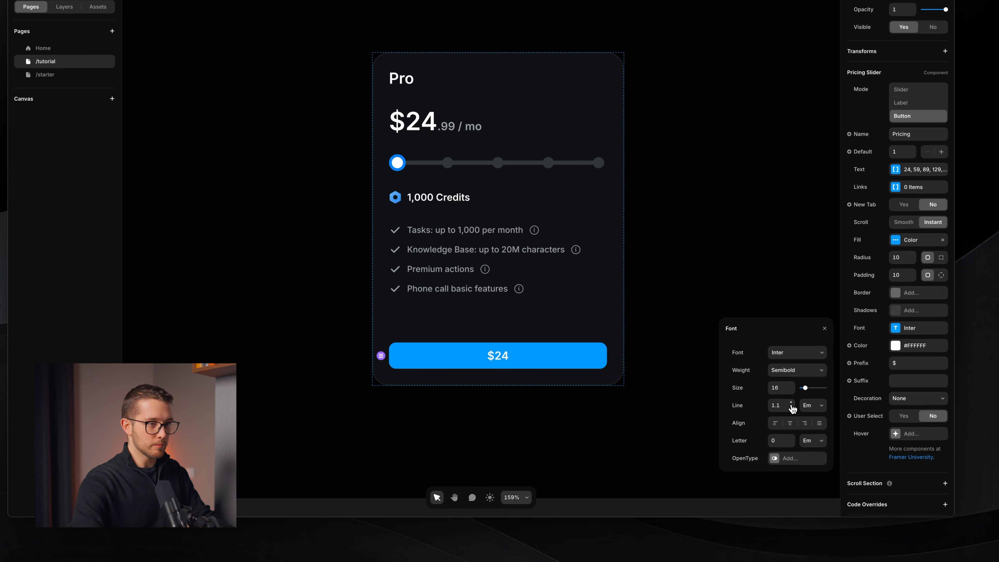
left_click(791, 404)
left_click(791, 404)
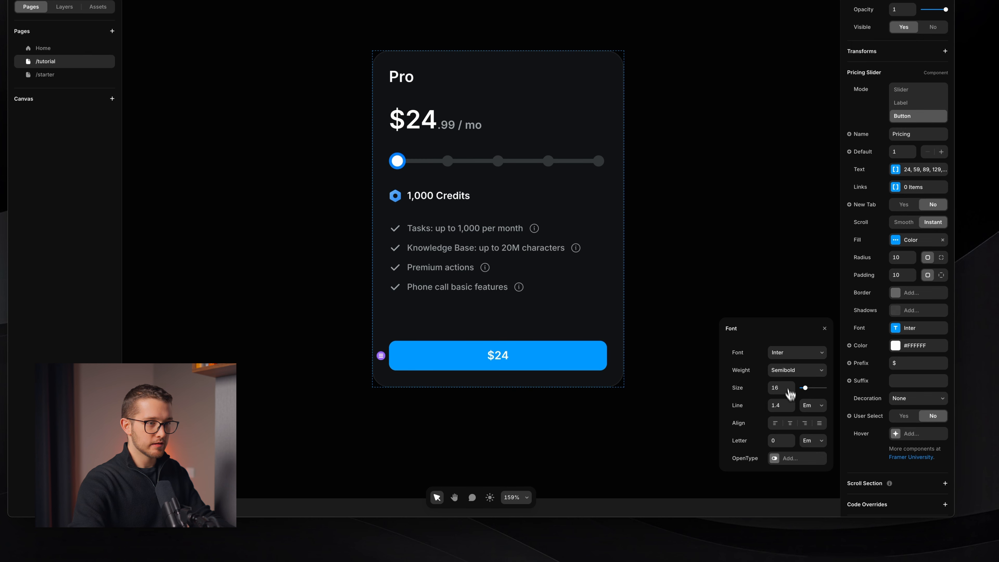
left_click(791, 371)
left_click(786, 360)
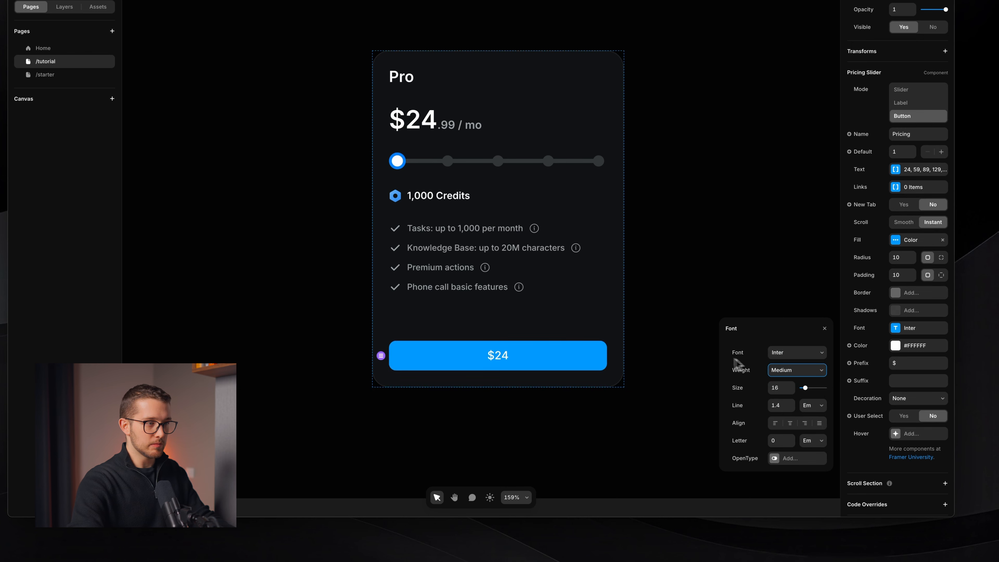
Step: Set the button's prefix to "Get Started ($" and its suffix to "/month)"
left_click(917, 363)
type("Get Started ($")
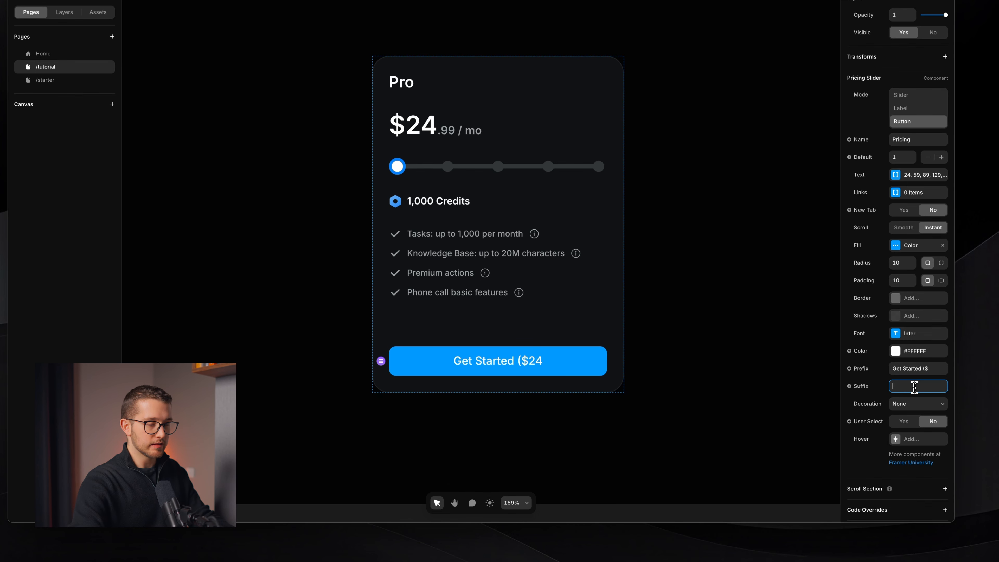
type("/month)")
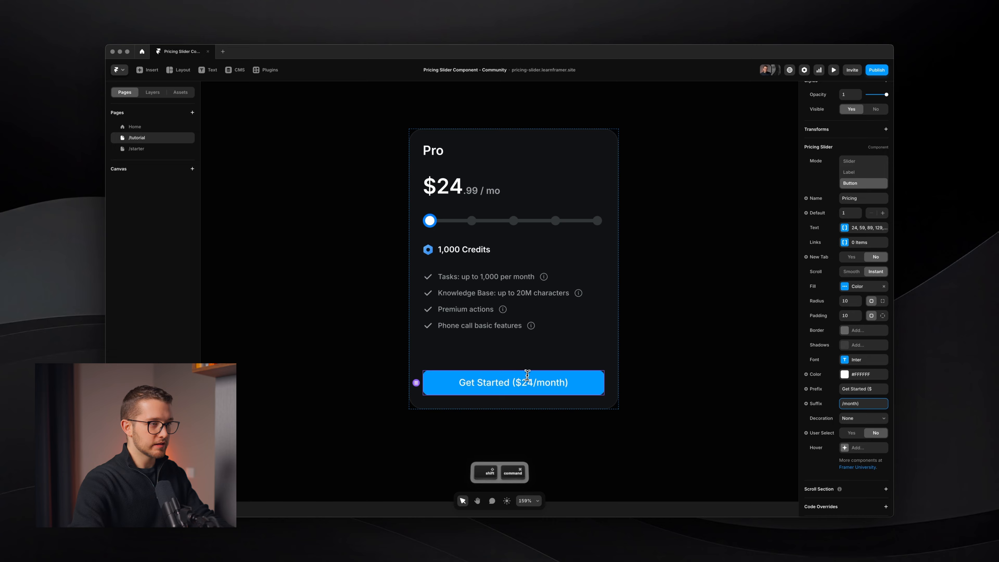
key("shift+super+4")
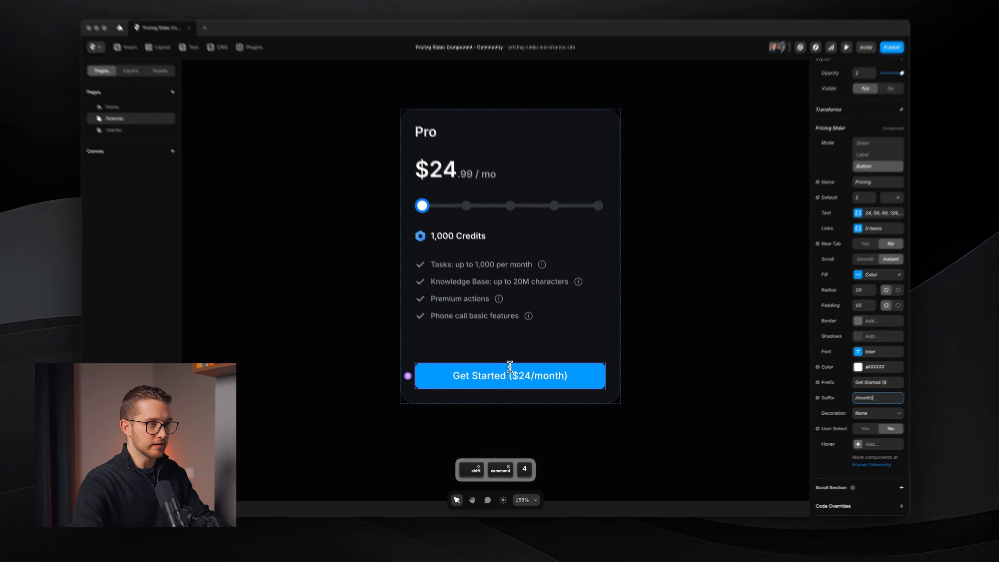
left_click_drag(511, 373, 574, 392)
key("Escape")
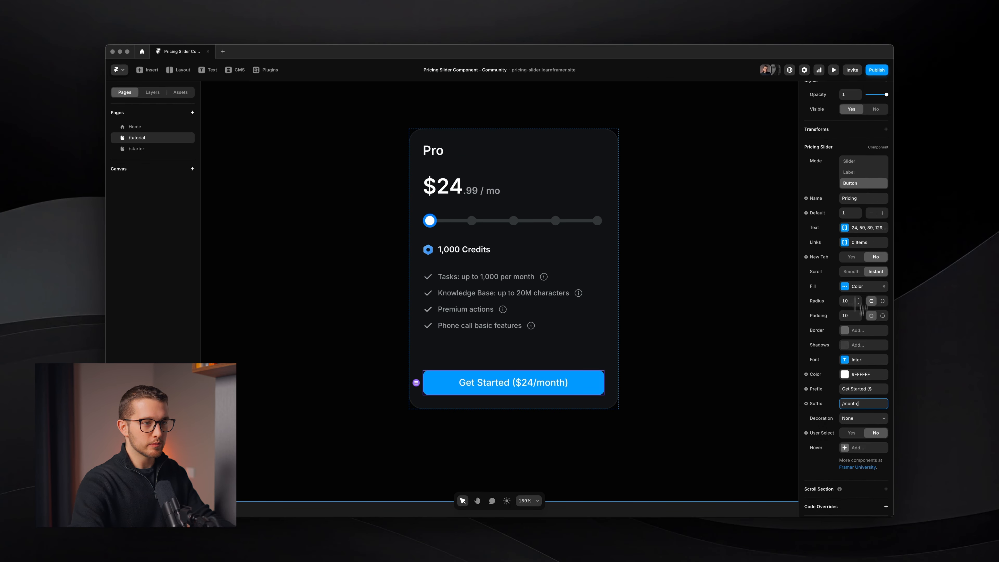
Step: Apply the Accent color style to the button's fill and close the color settings
left_click(880, 276)
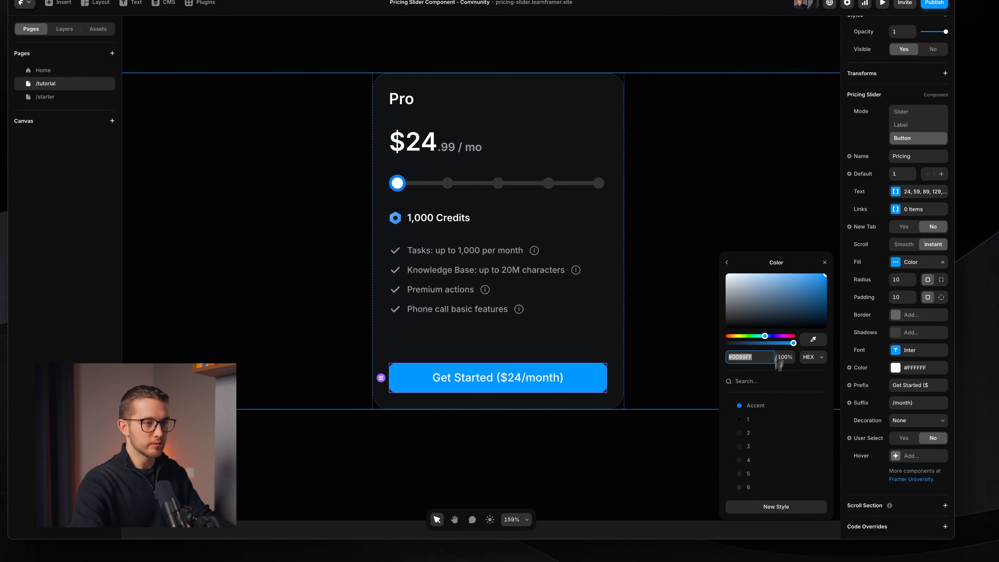
left_click(756, 410)
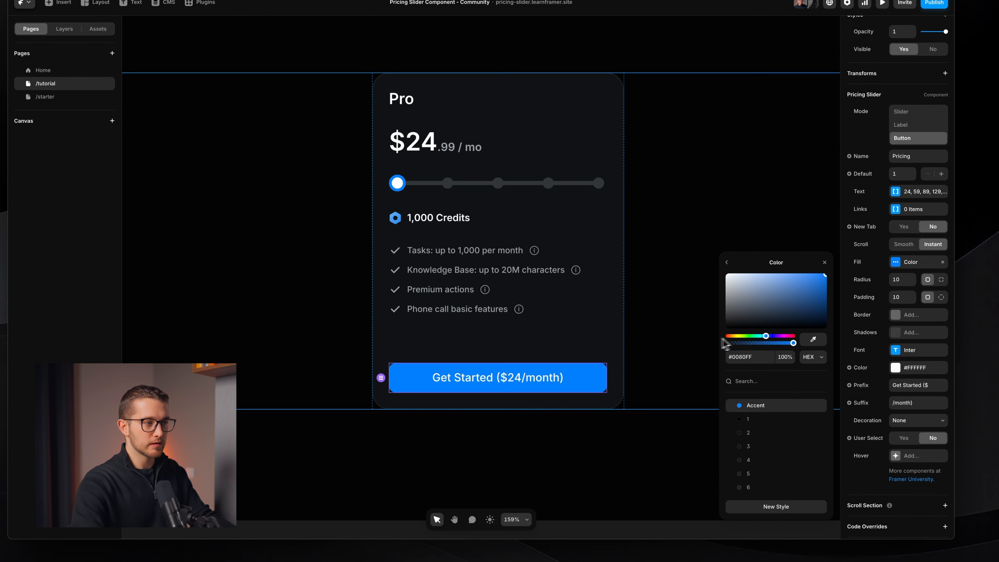
left_click(828, 262)
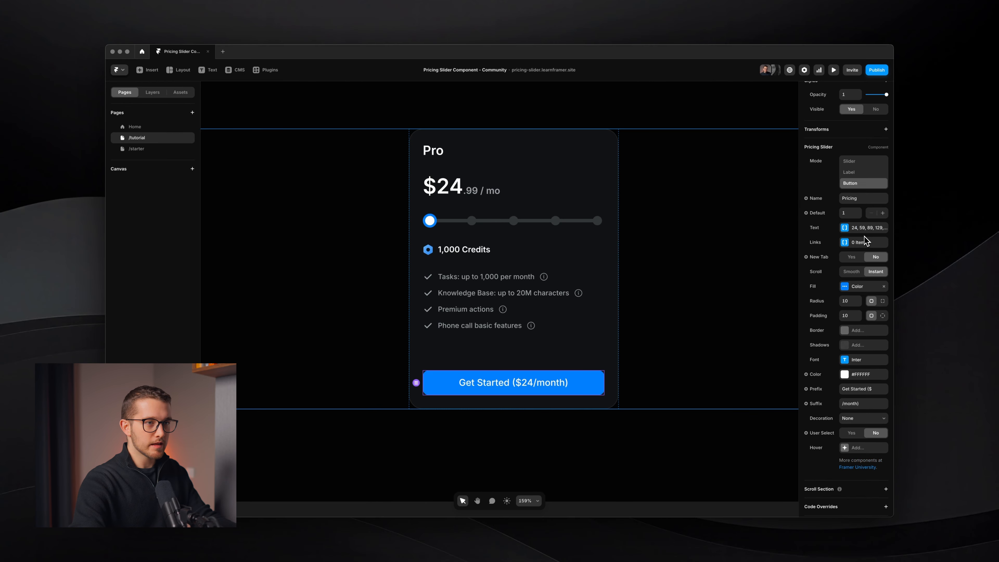
Step: Compare the Text values of the button with those of the price label, then close the list
left_click(920, 191)
left_click(437, 175, "super")
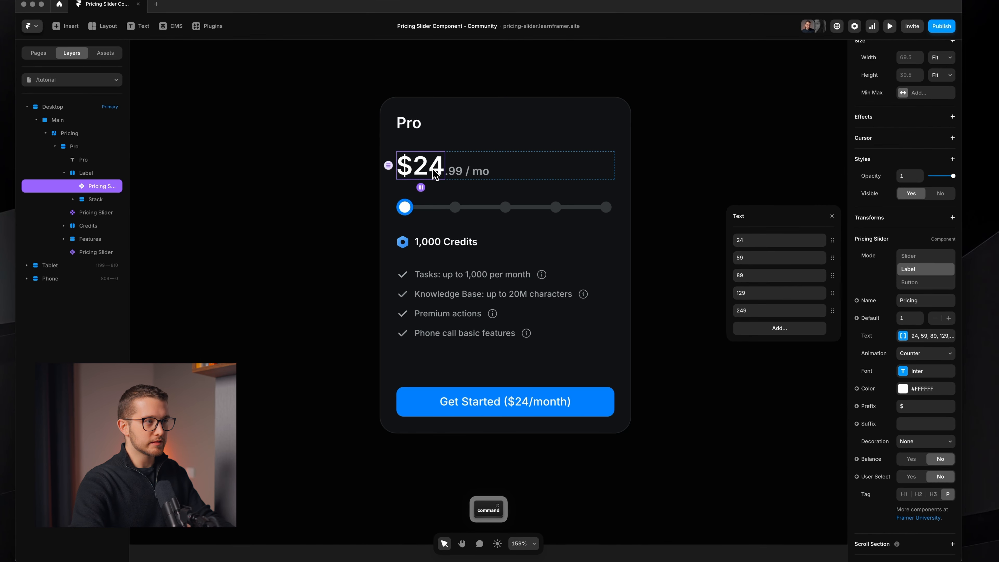
left_click(527, 403, "super")
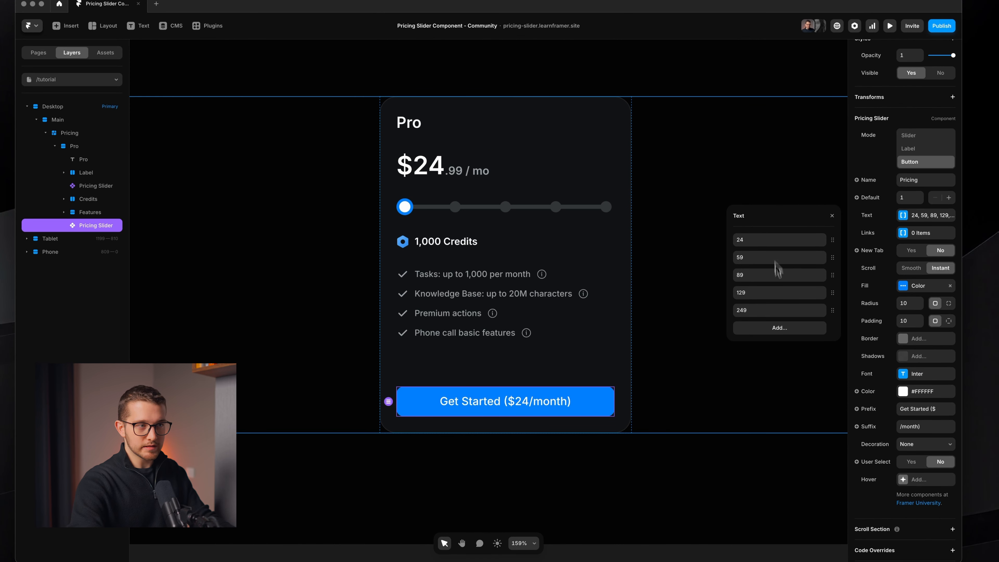
left_click(832, 215)
Step: Preview the card and move the slider to check the price inside the Get Started button
key("super+p")
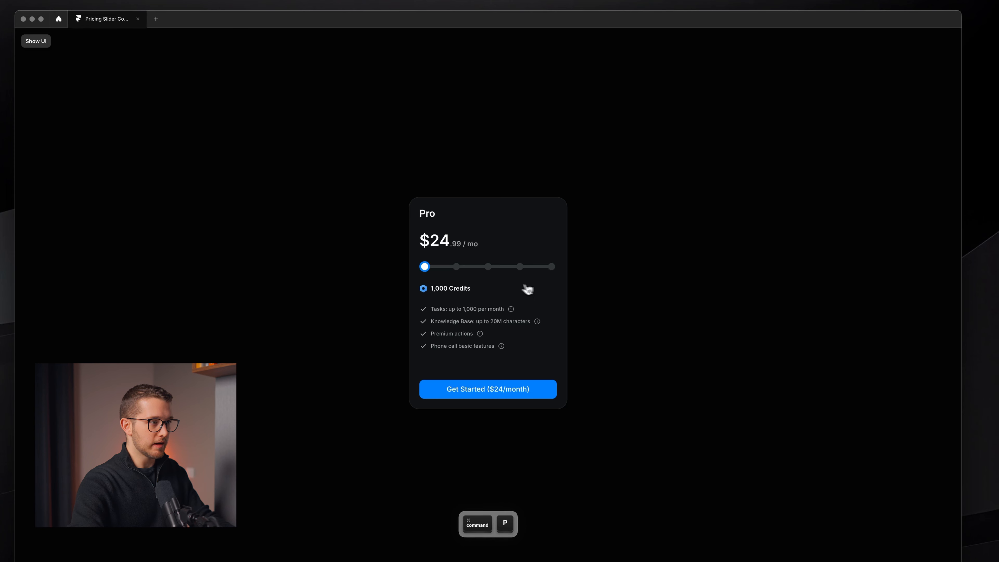
left_click(458, 269)
left_click_drag(503, 270, 472, 250)
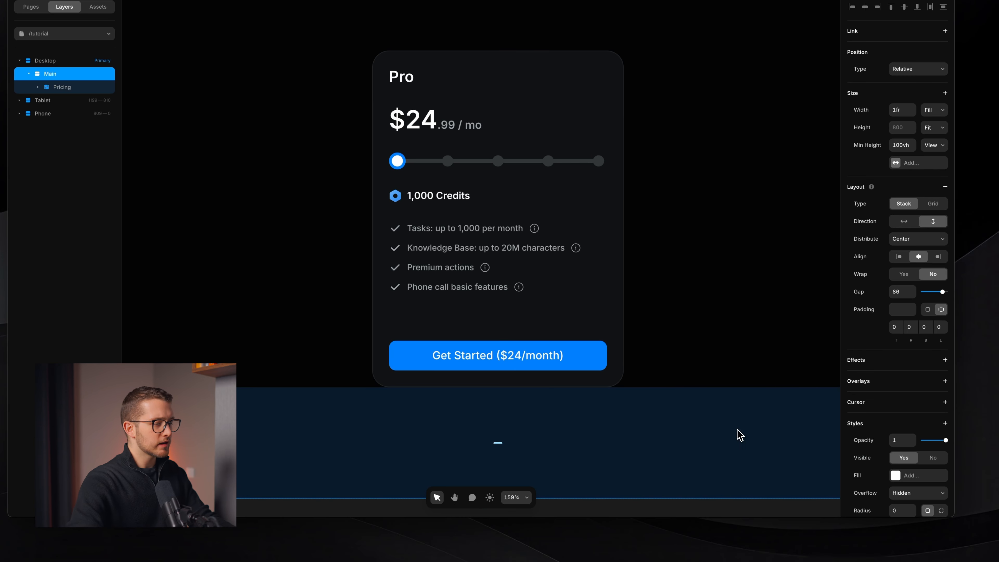
Step: Give the Get Started button a hover fill slightly darker than the Accent color and preview the hover effect
left_click(551, 357, "super")
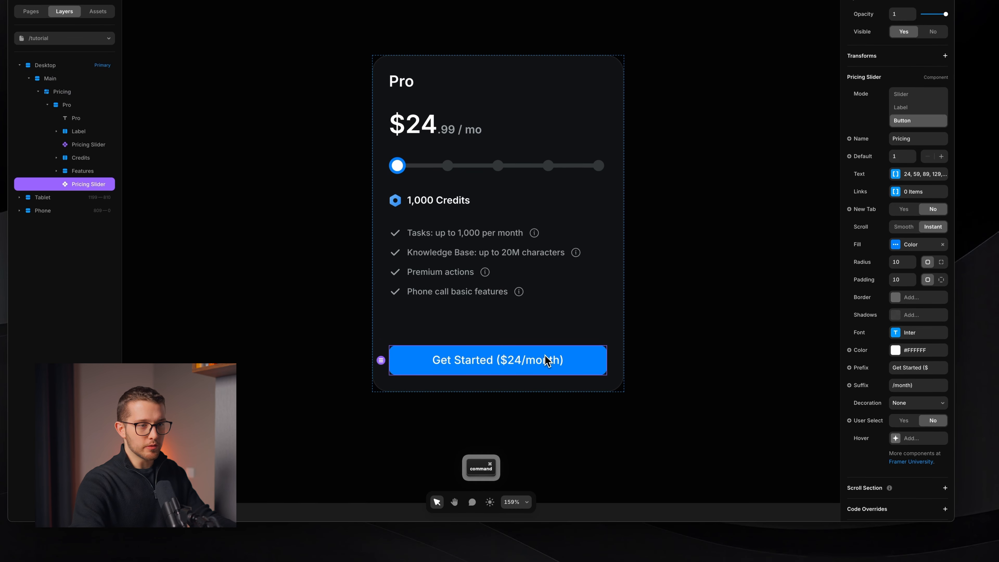
left_click(919, 440)
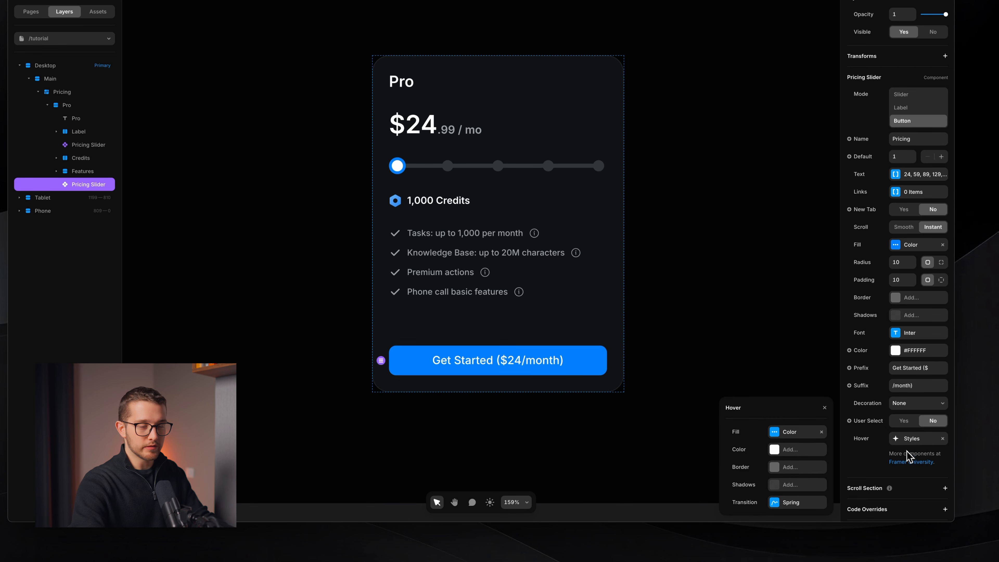
left_click(793, 432)
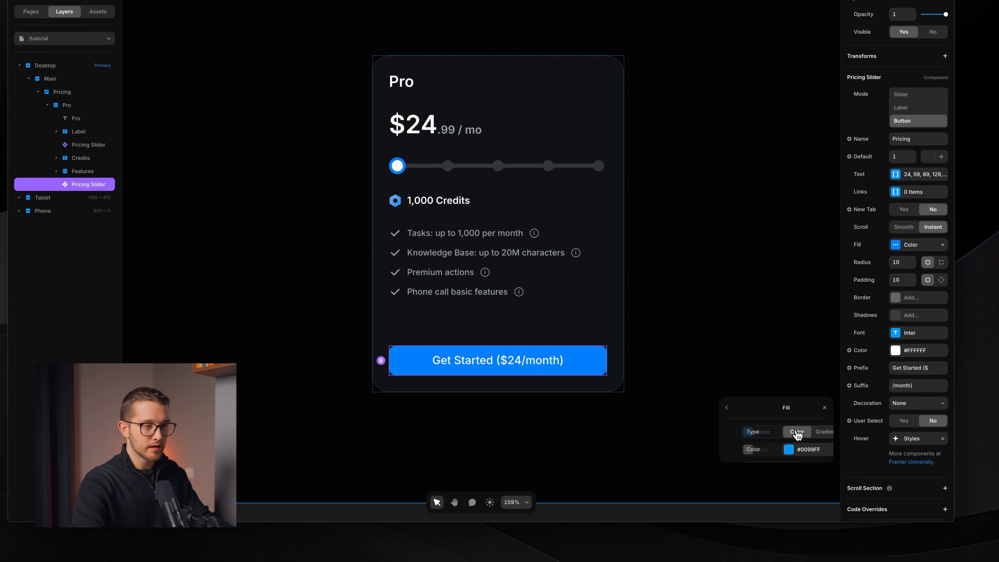
left_click(784, 451)
left_click(767, 401)
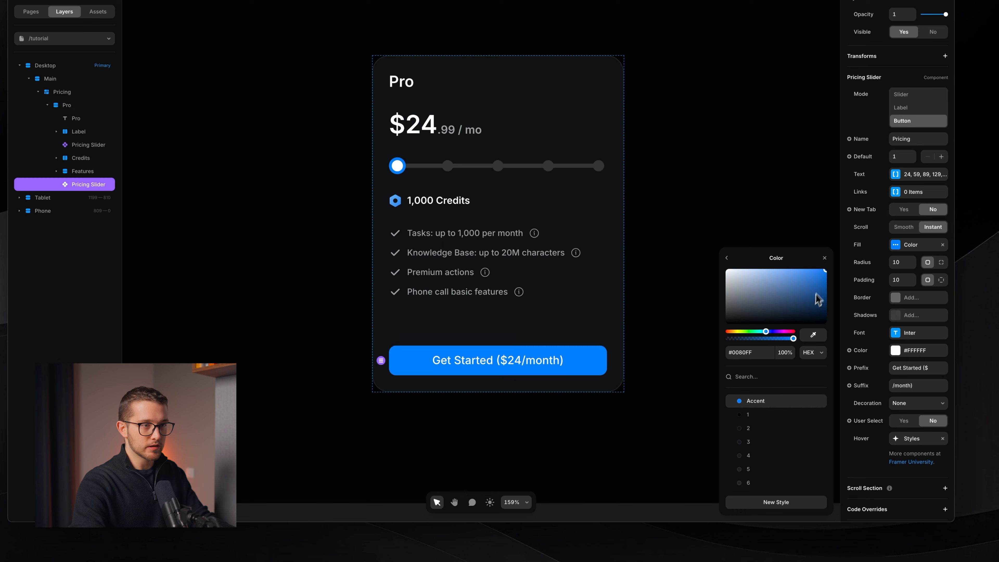
left_click_drag(825, 275, 828, 278)
key("super+p")
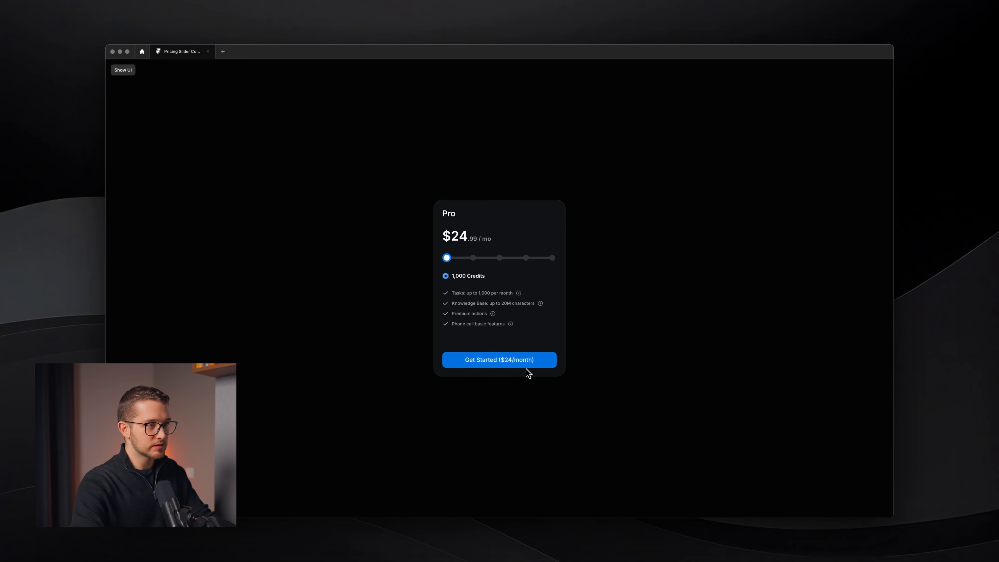
key("Escape")
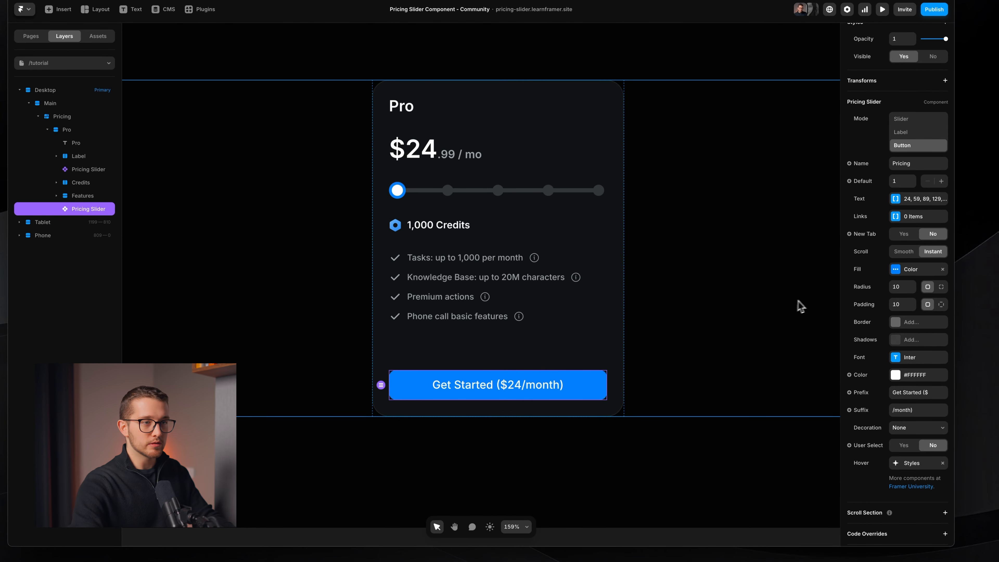
key("space")
left_click(924, 217)
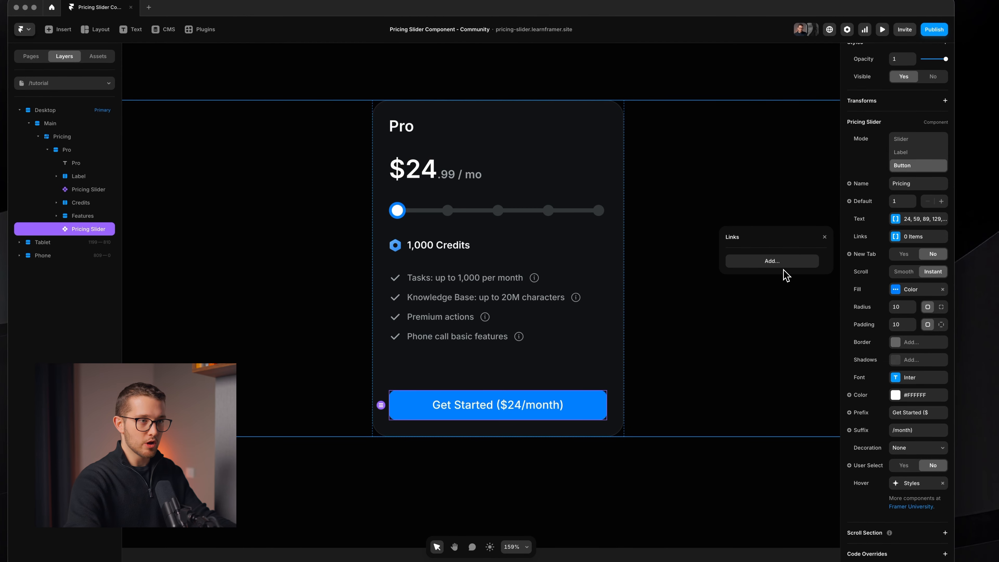
left_click(772, 262)
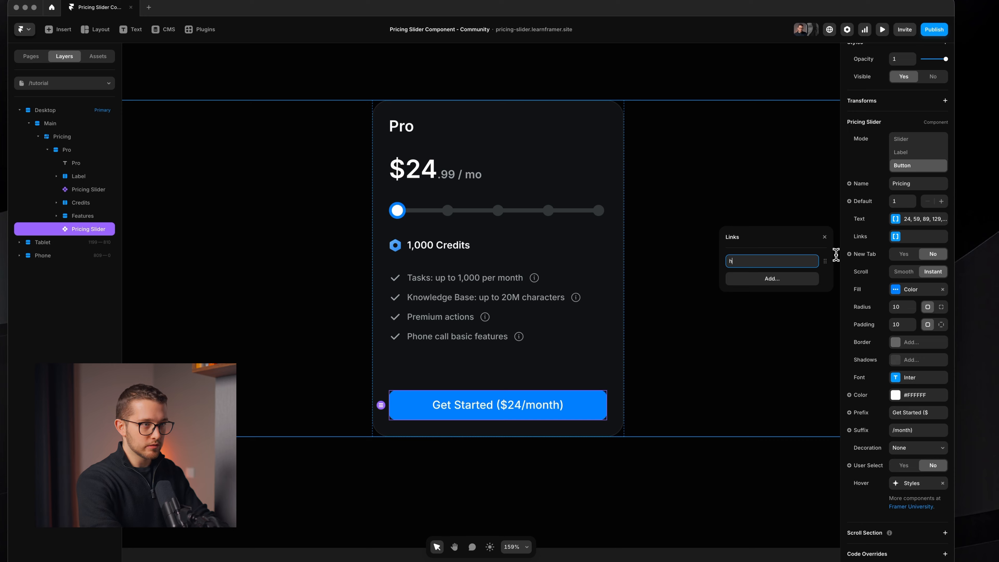
type("https://framer.university")
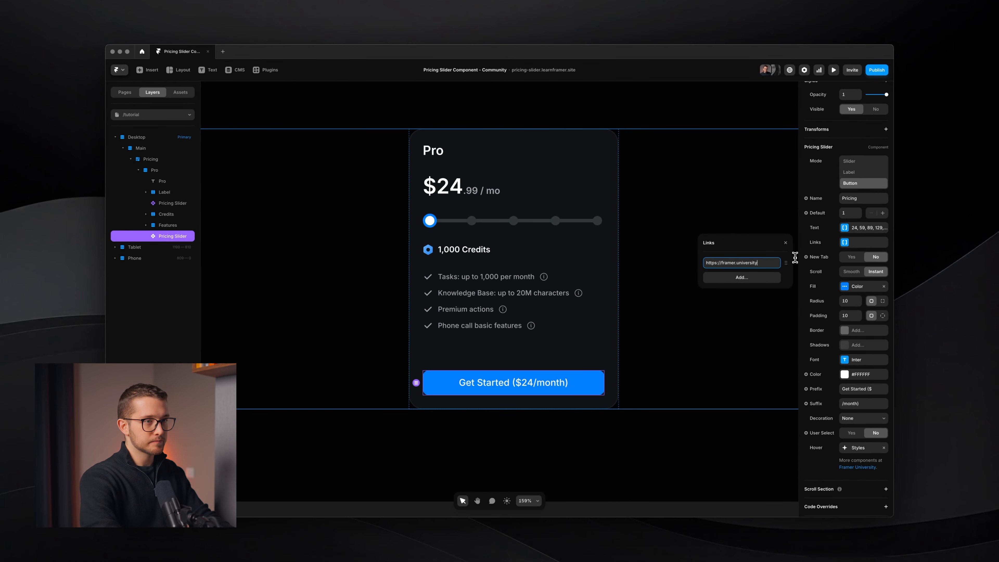
key("Return")
Step: Preview the card, test the button's link, and move the slider to the second stop and back
key("super+p")
left_click(517, 362)
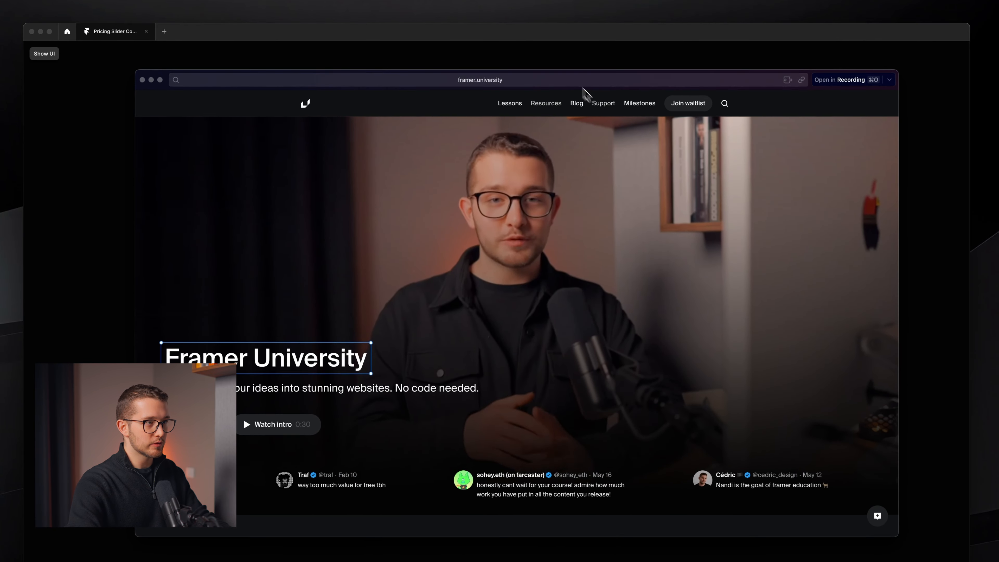
key("super+w")
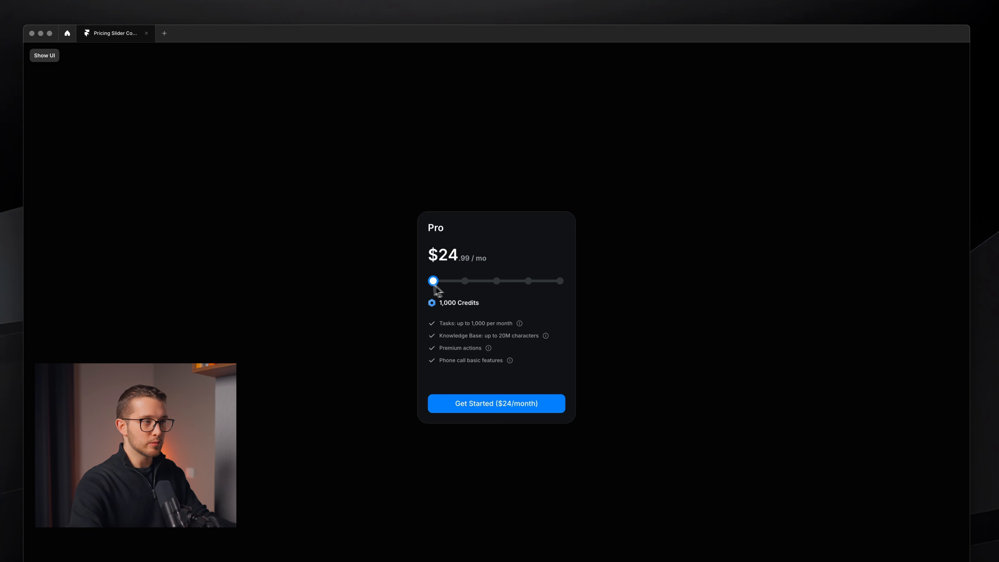
left_click_drag(433, 281, 467, 282)
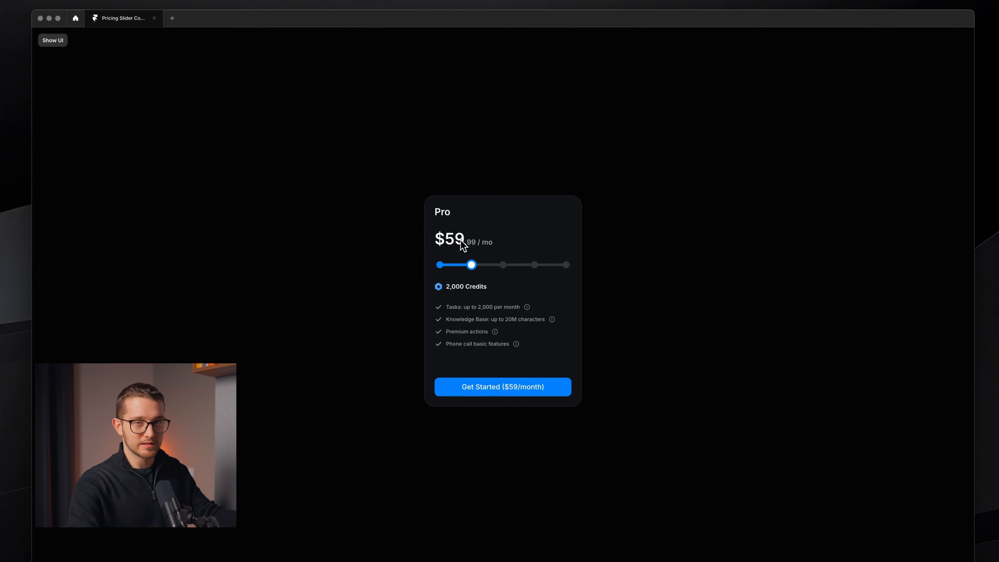
left_click(450, 267)
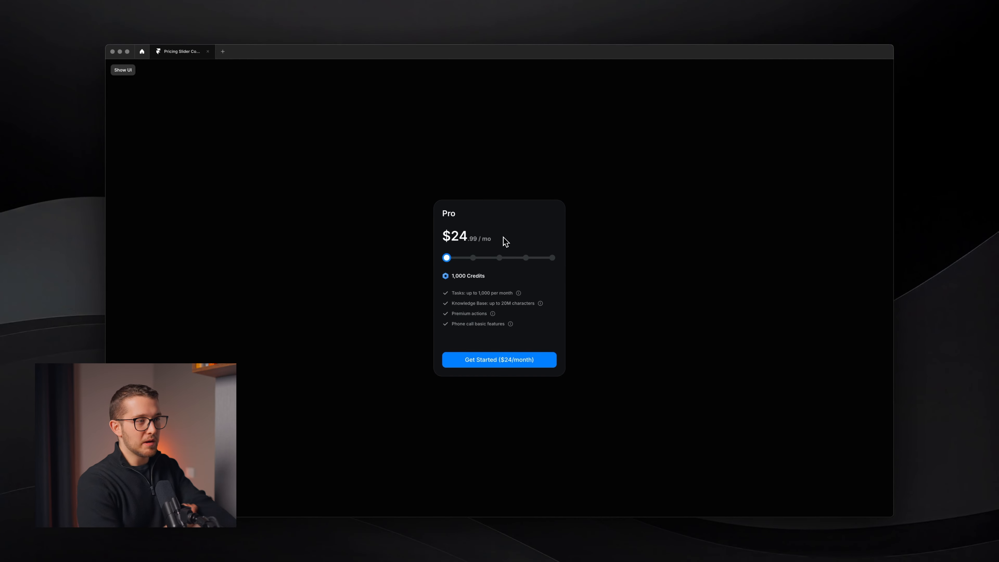
key("Escape")
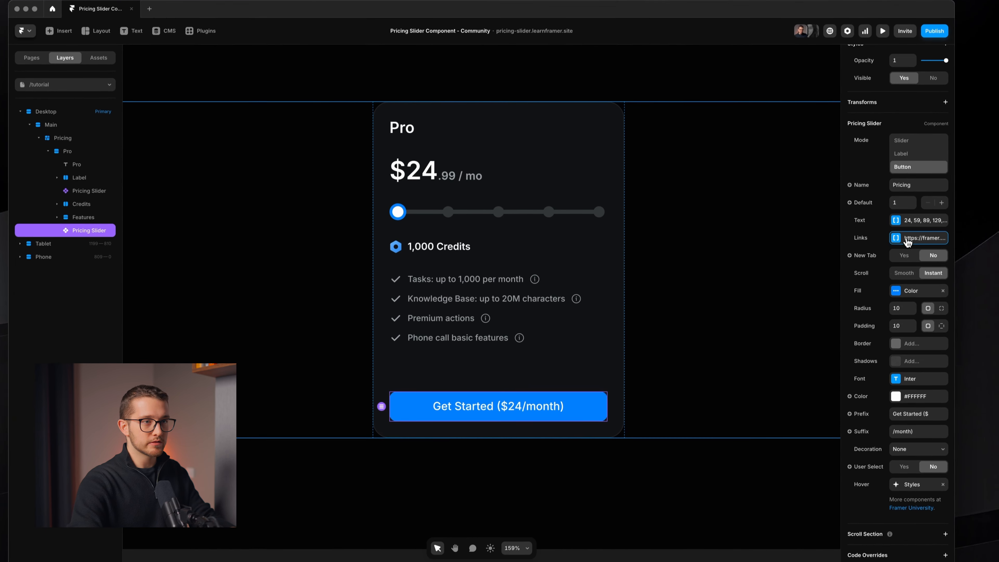
left_click(907, 242)
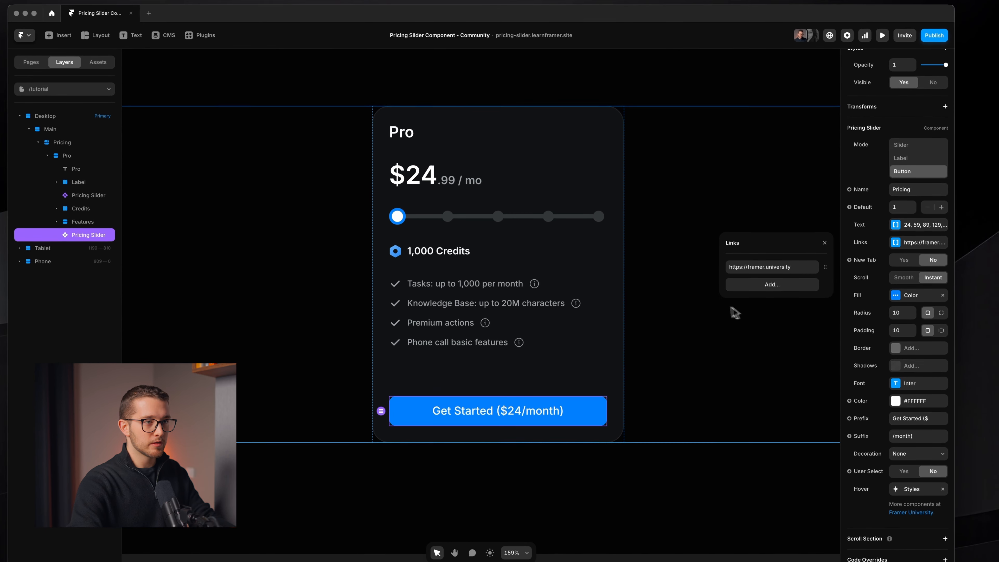
left_click(773, 280)
type("https://framer.university/resources")
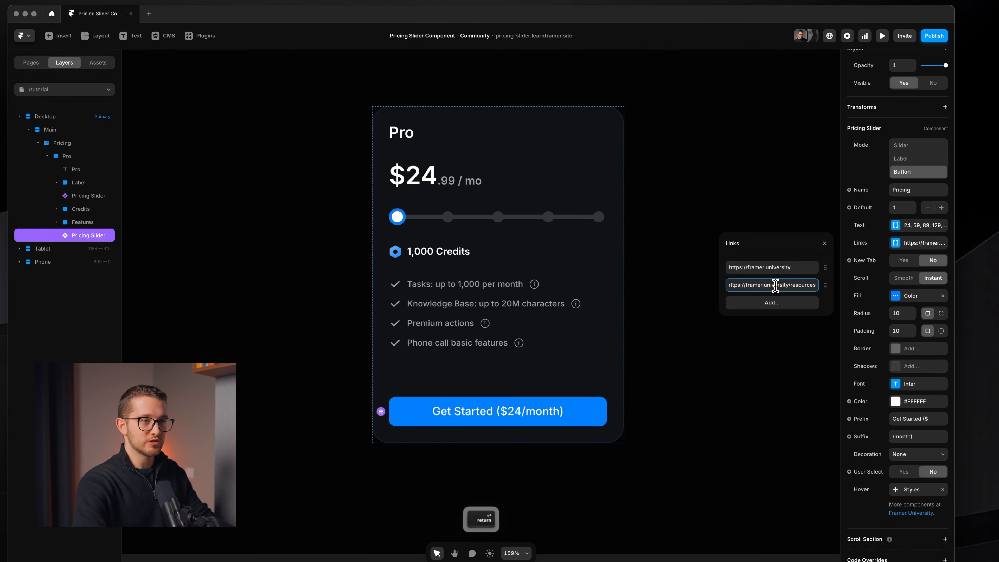
key("Return")
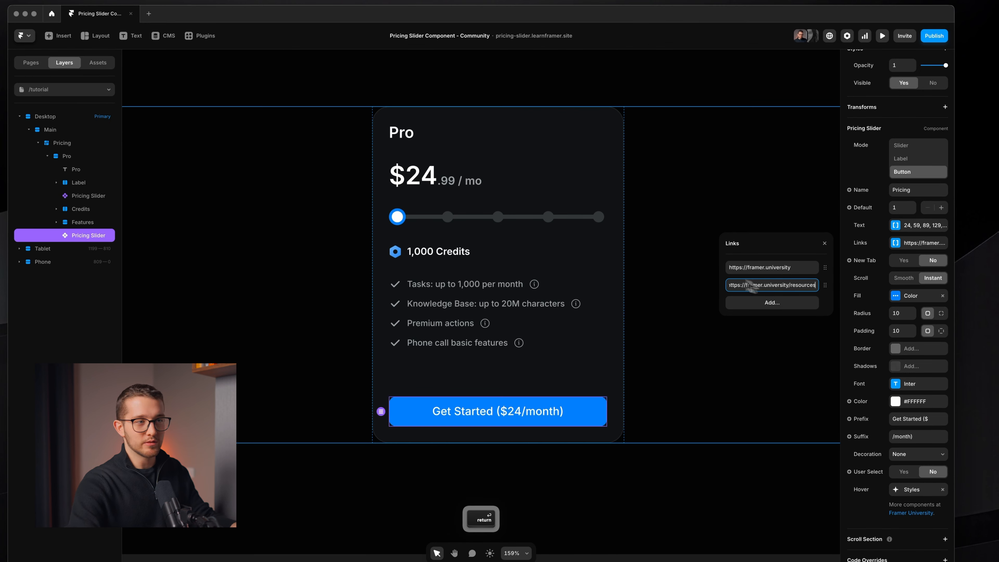
left_click(823, 243)
Step: Preview the card and test the Get Started link at the slider's first and second stops
key("super+p")
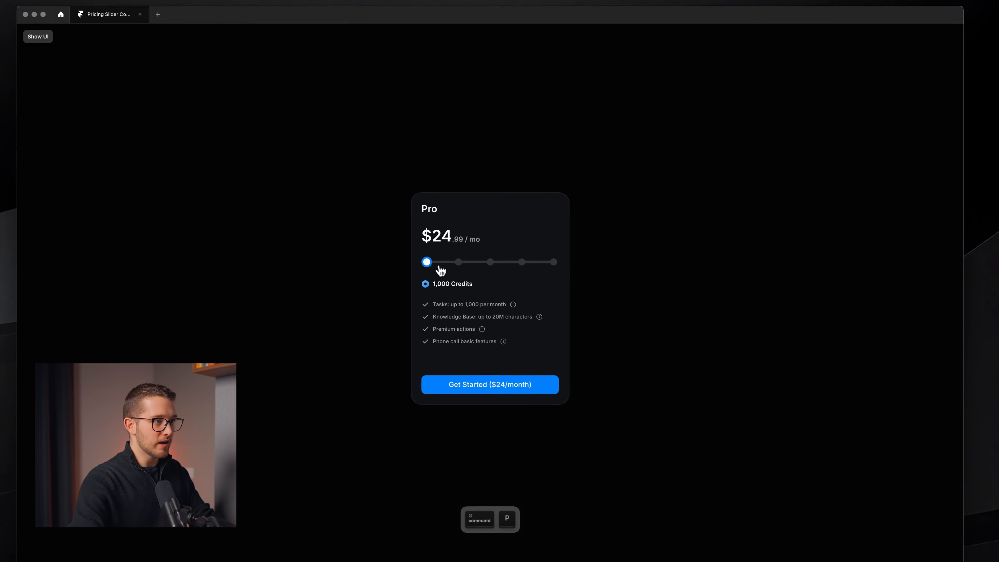
left_click(489, 382)
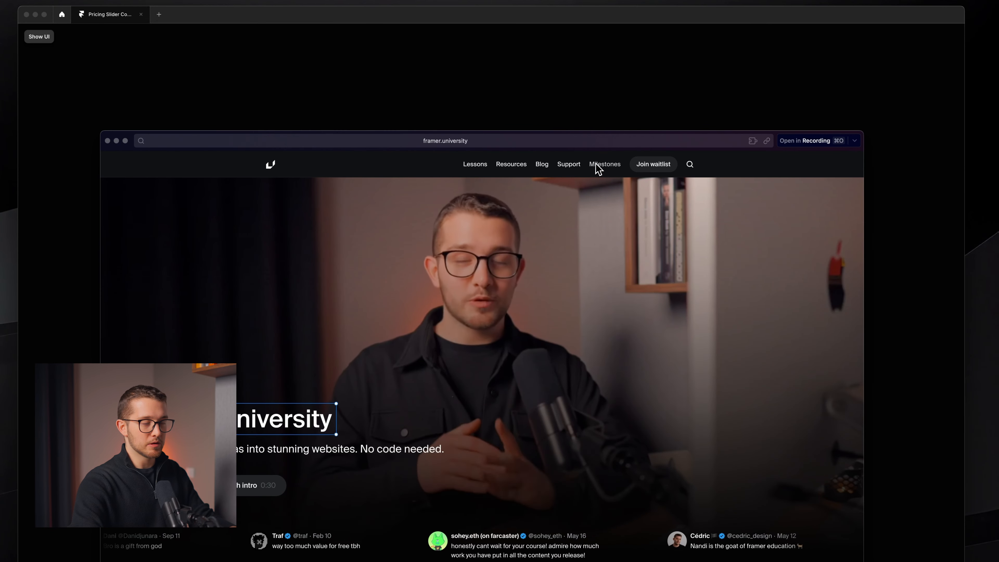
key("super+w")
left_click(460, 262)
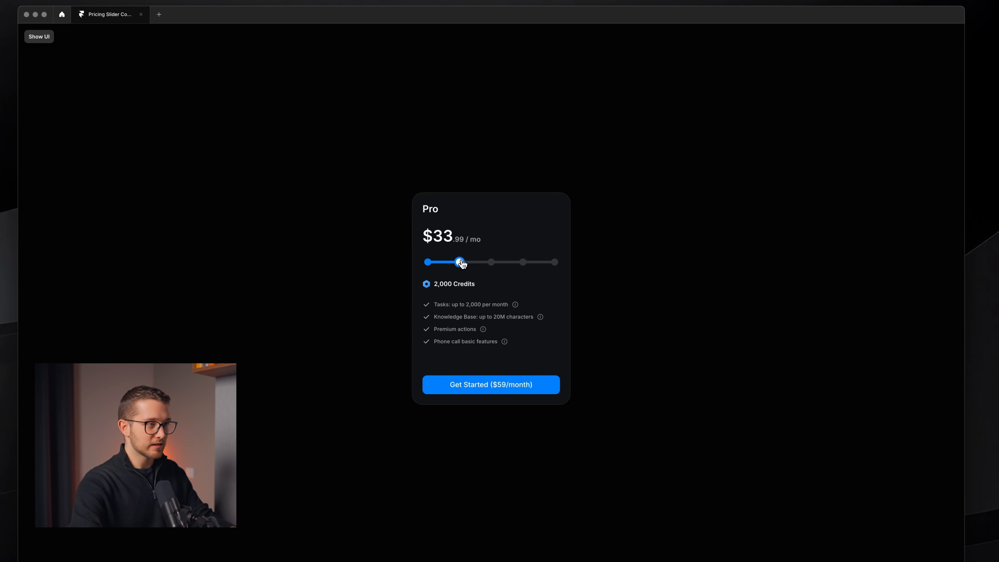
left_click(488, 384)
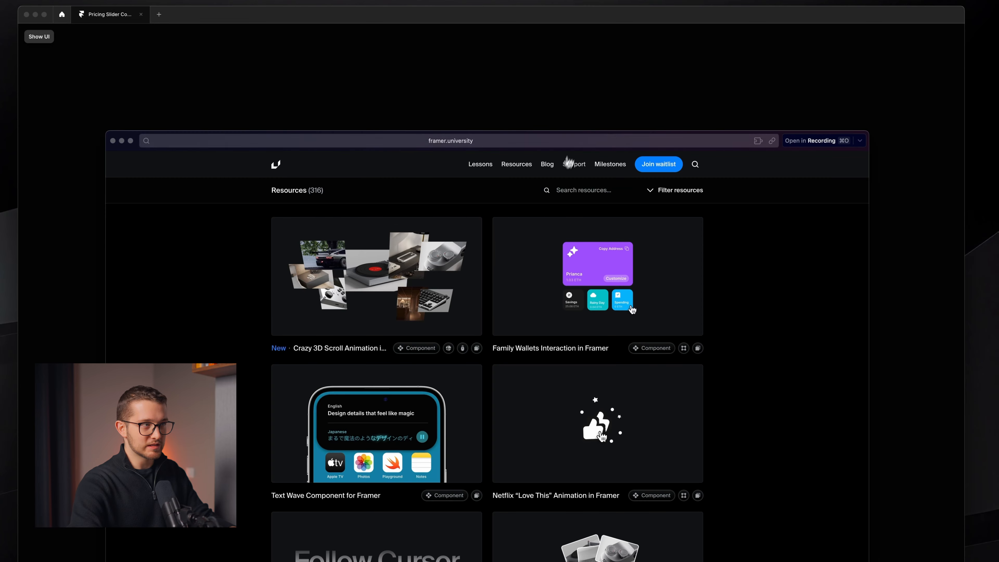
left_click(556, 144)
key("Escape")
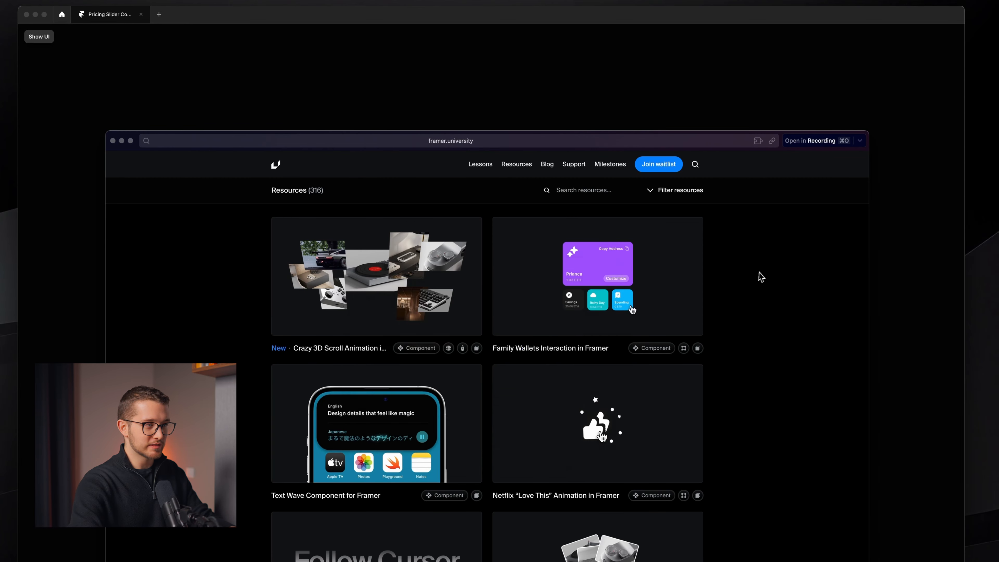